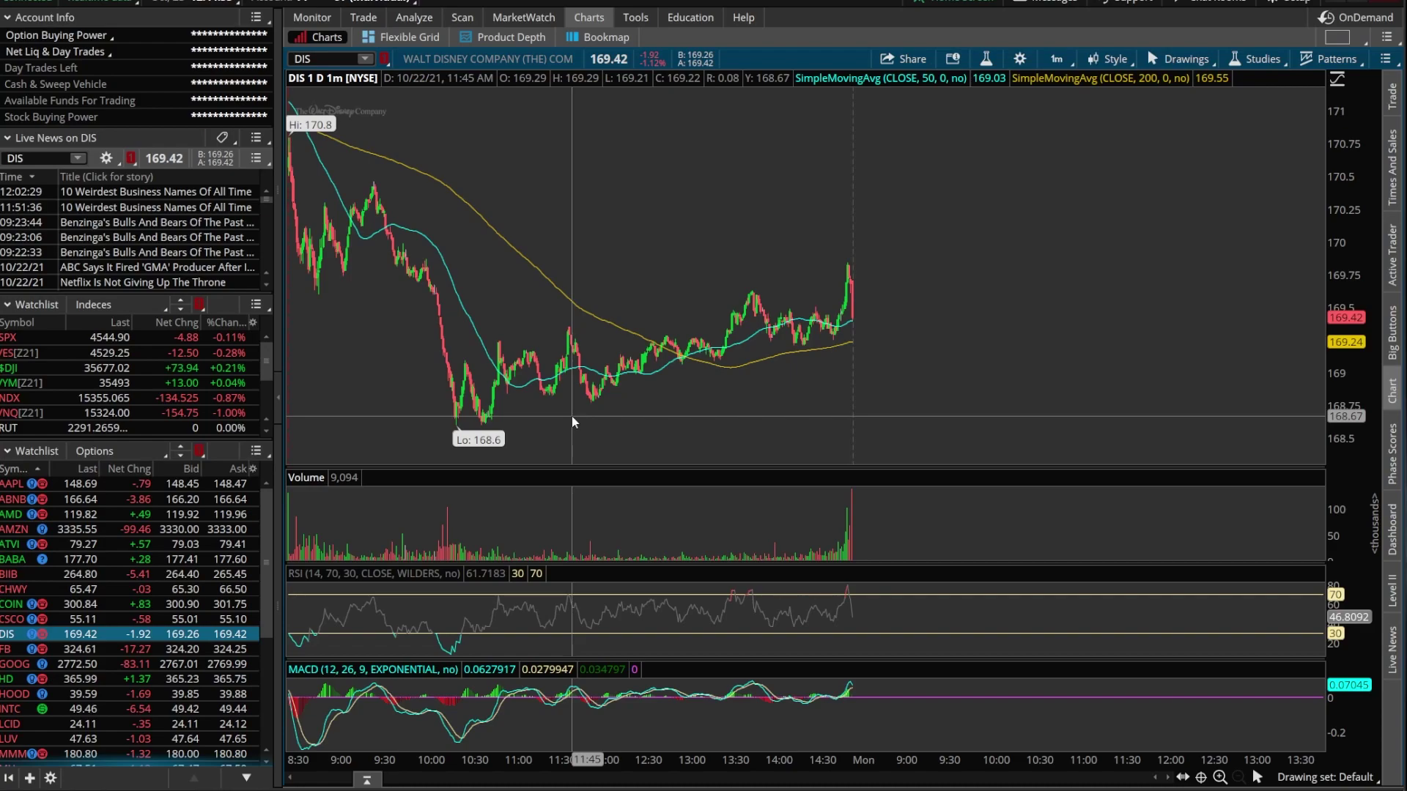
# Start a DIS price alert (MARK at or above 170.09) and reveal the STUDY price-source submenu
pyautogui.rightClick(659, 236)
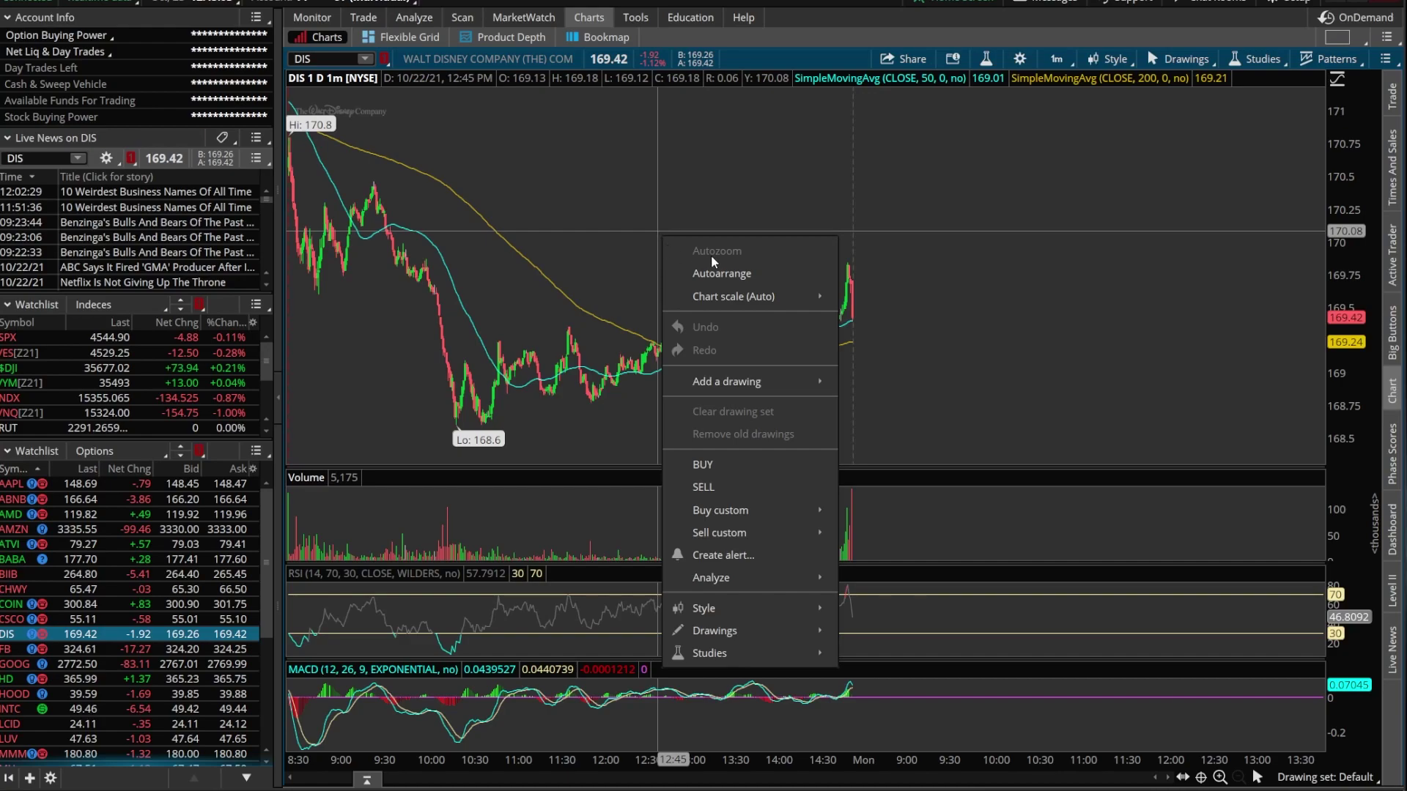
pyautogui.click(717, 560)
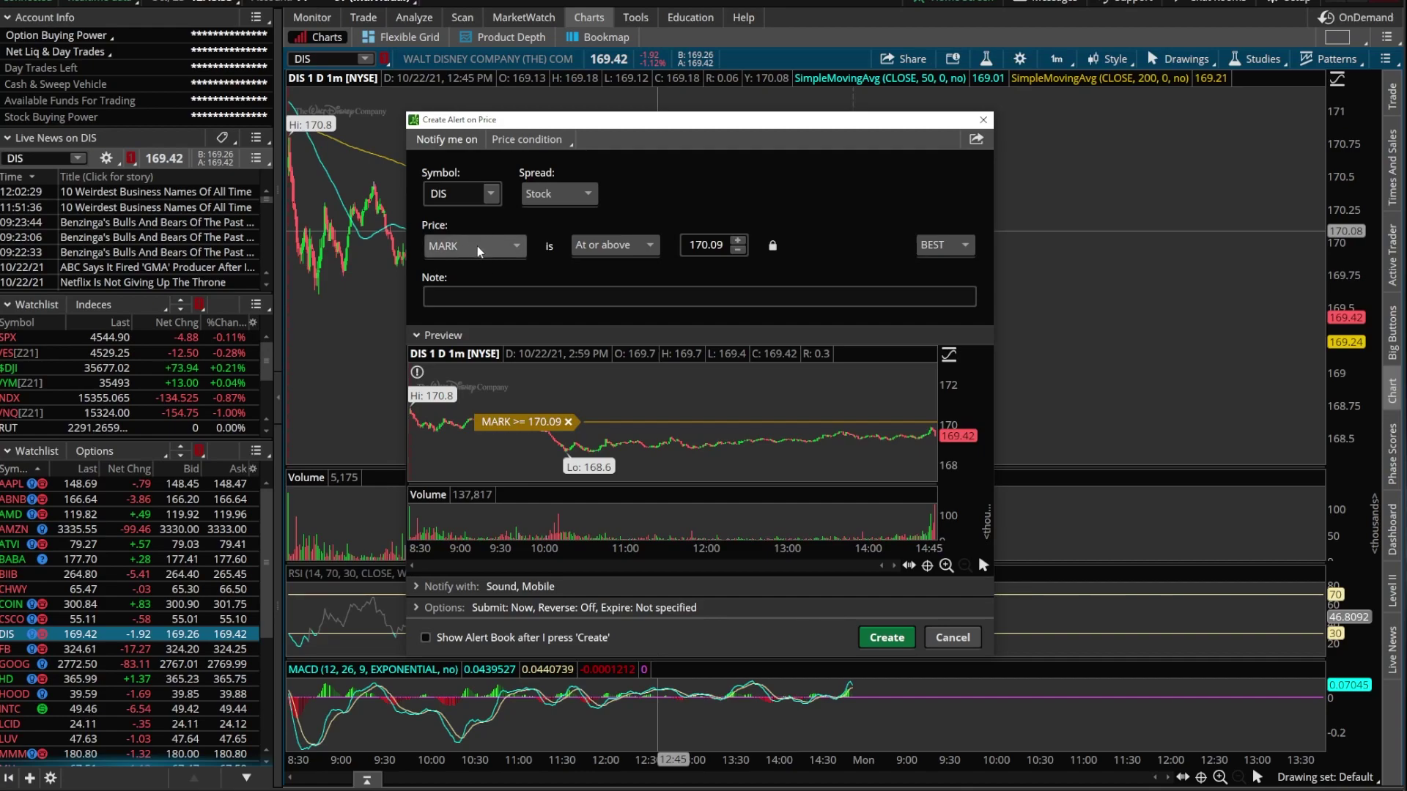
pyautogui.click(479, 250)
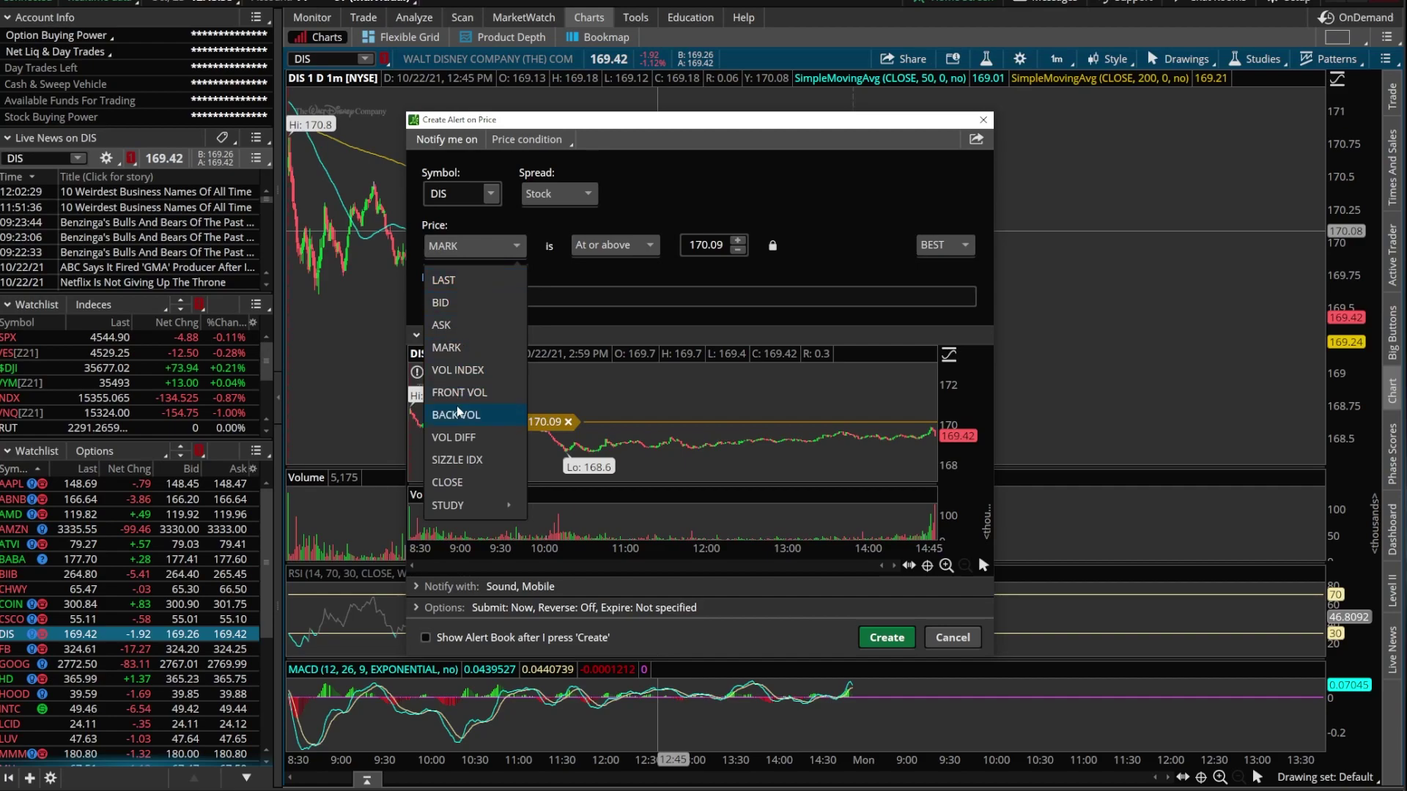
pyautogui.moveTo(459, 505)
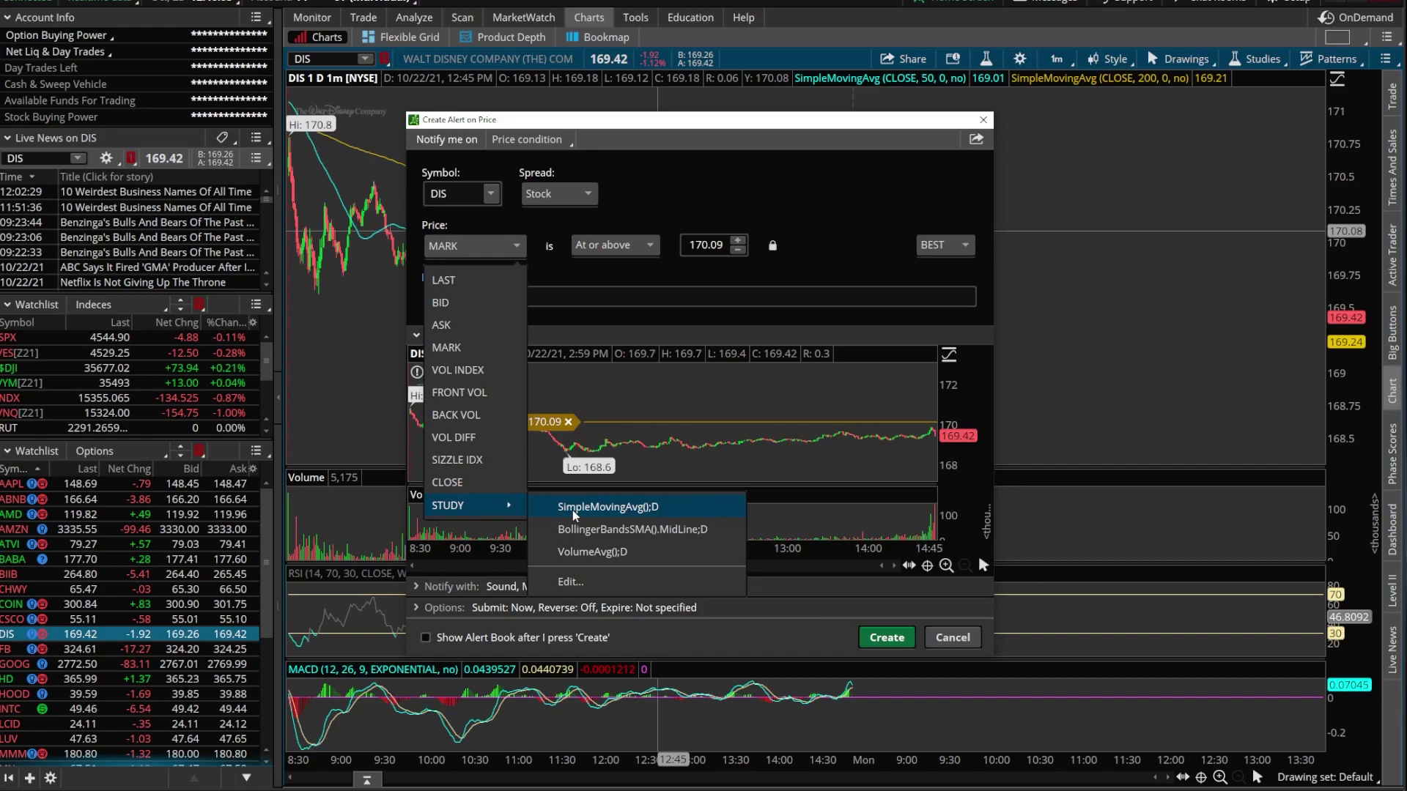
# In Study Alerts, delete the default SimpleMovingAvg condition and begin a blank new condition
pyautogui.click(576, 582)
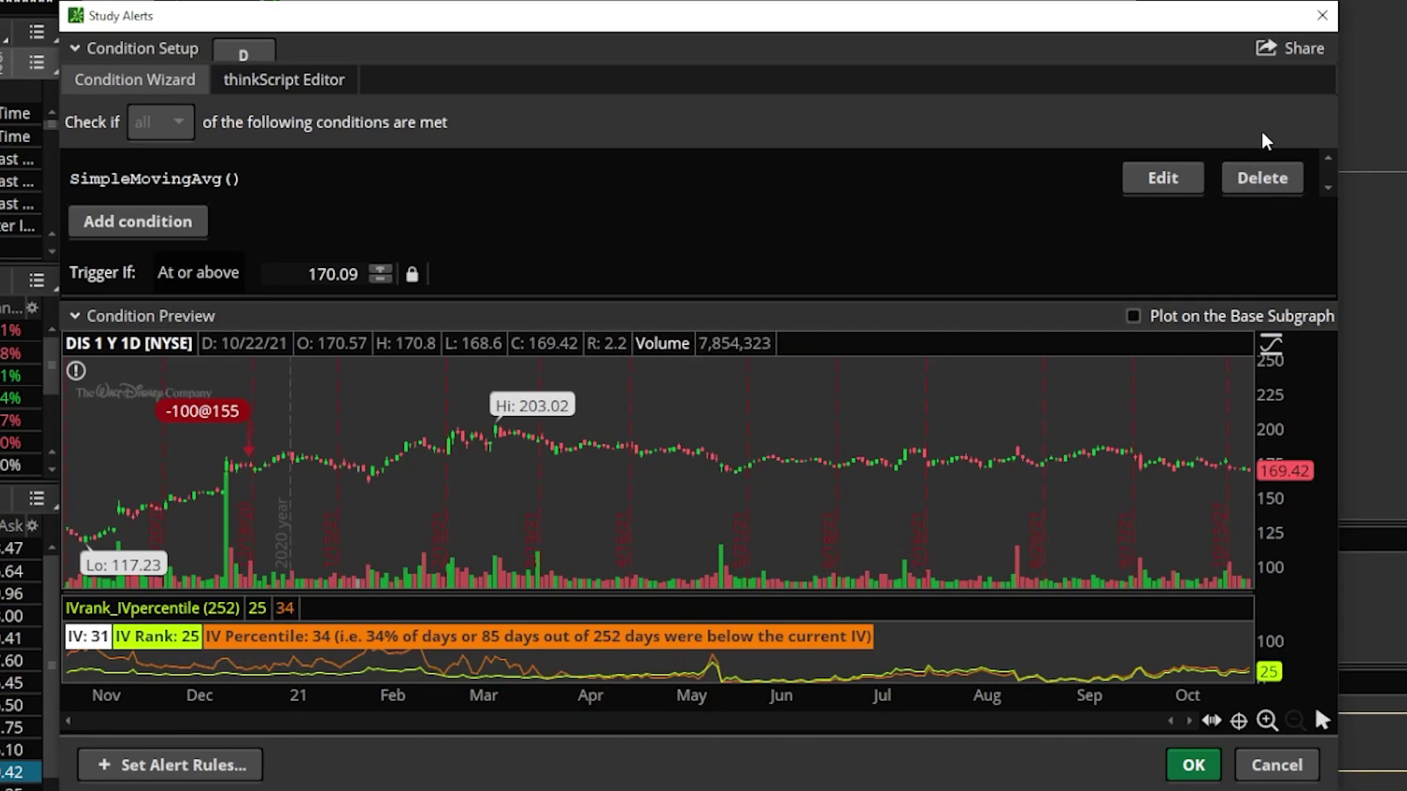
pyautogui.click(1263, 178)
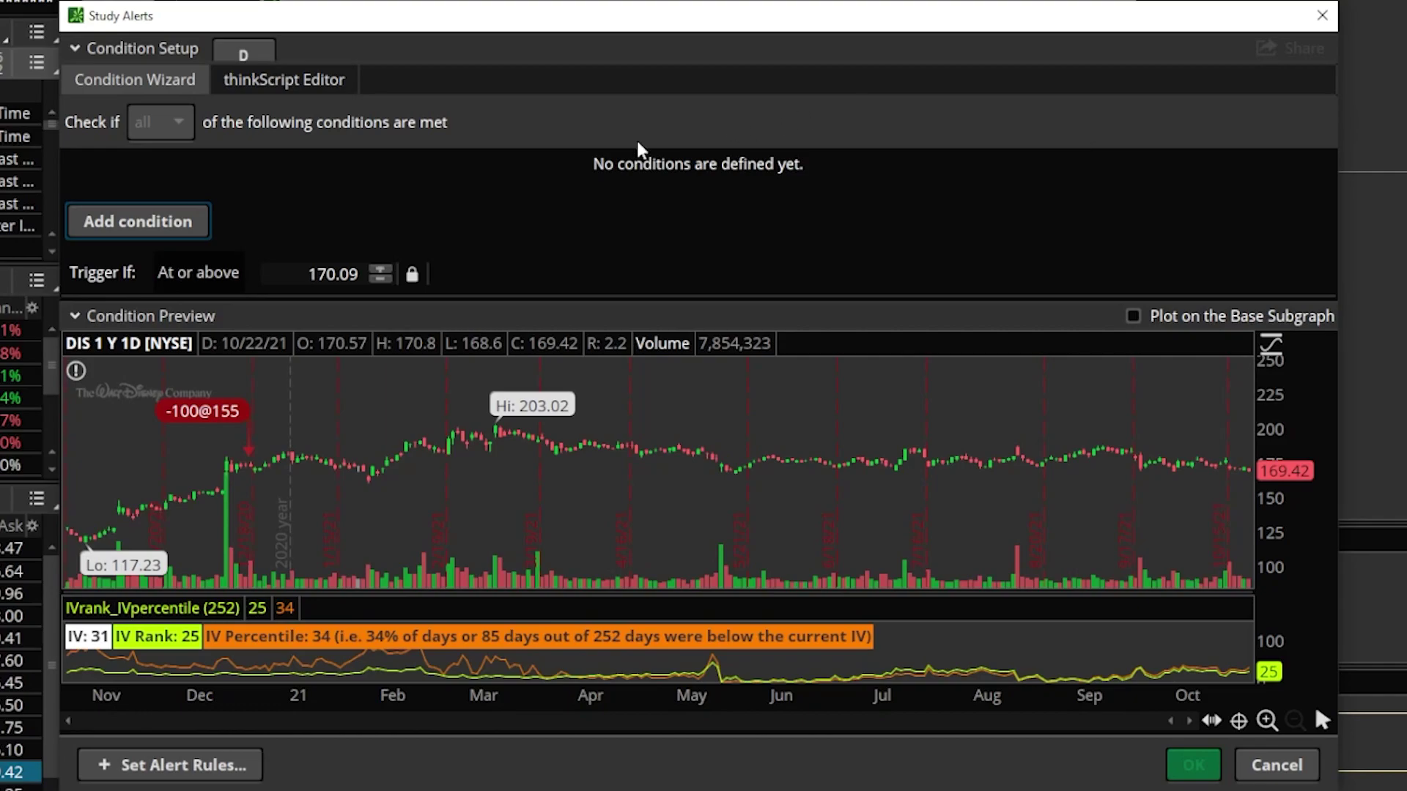
pyautogui.click(204, 226)
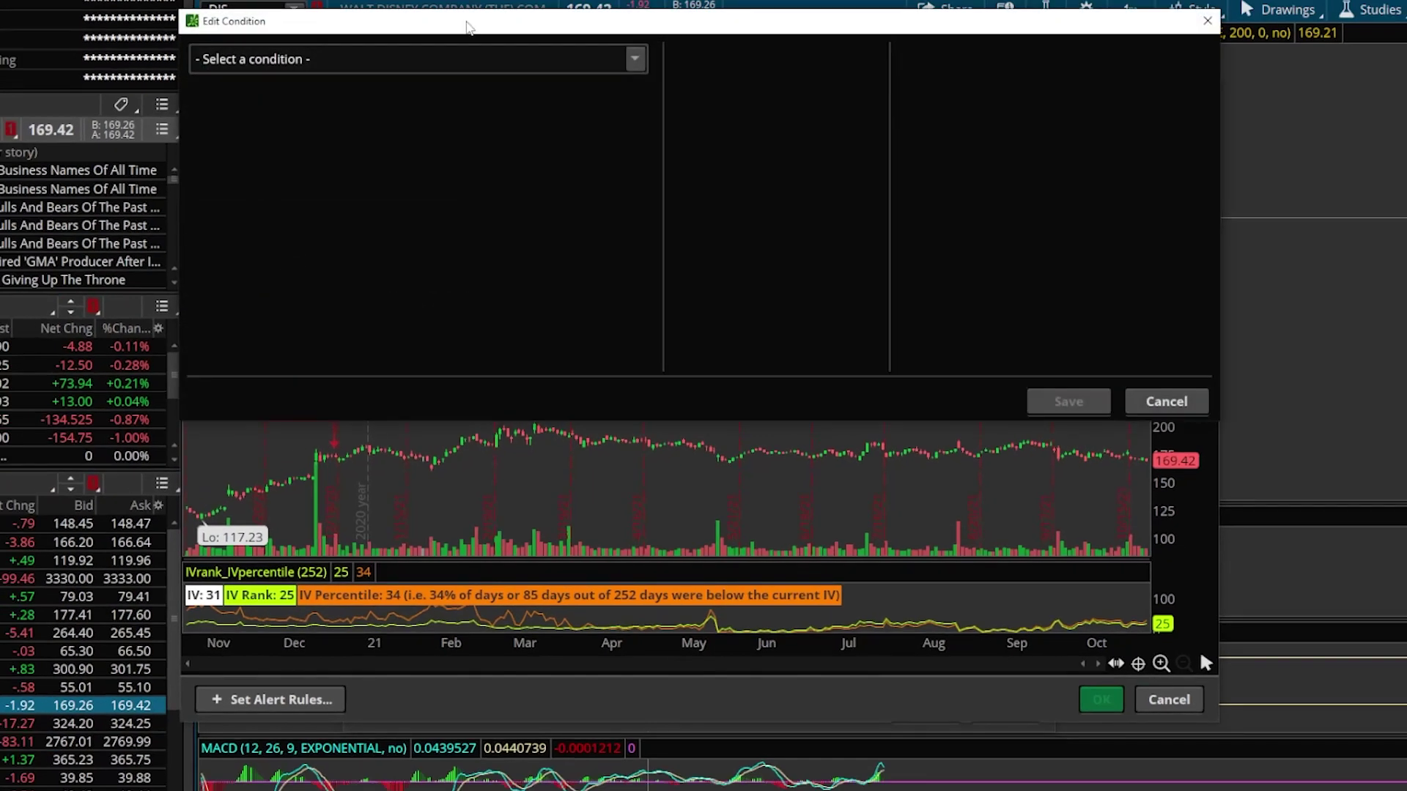
pyautogui.moveTo(466, 27); pyautogui.dragTo(444, 128)
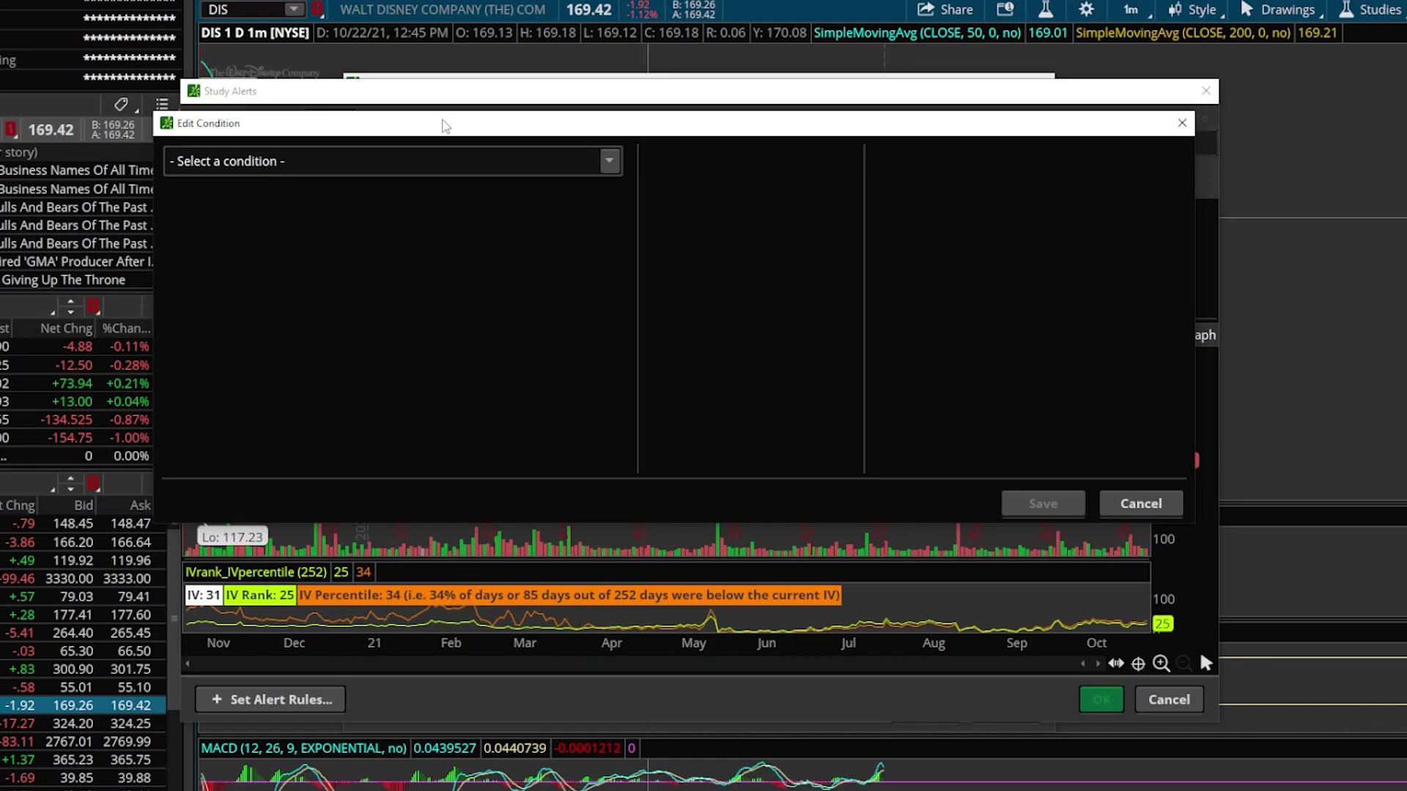
# Base the new alert condition on the RSI study
pyautogui.click(609, 162)
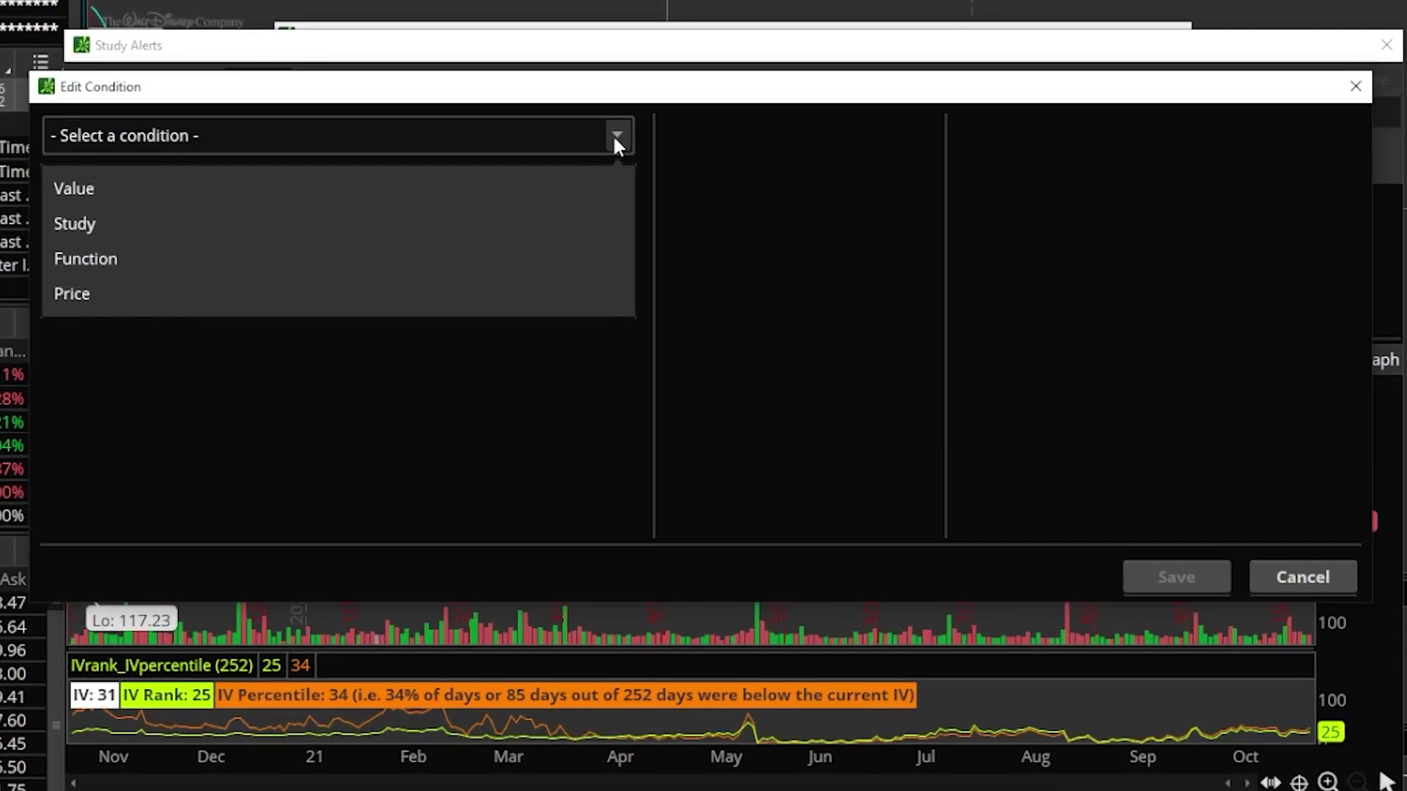
pyautogui.click(474, 224)
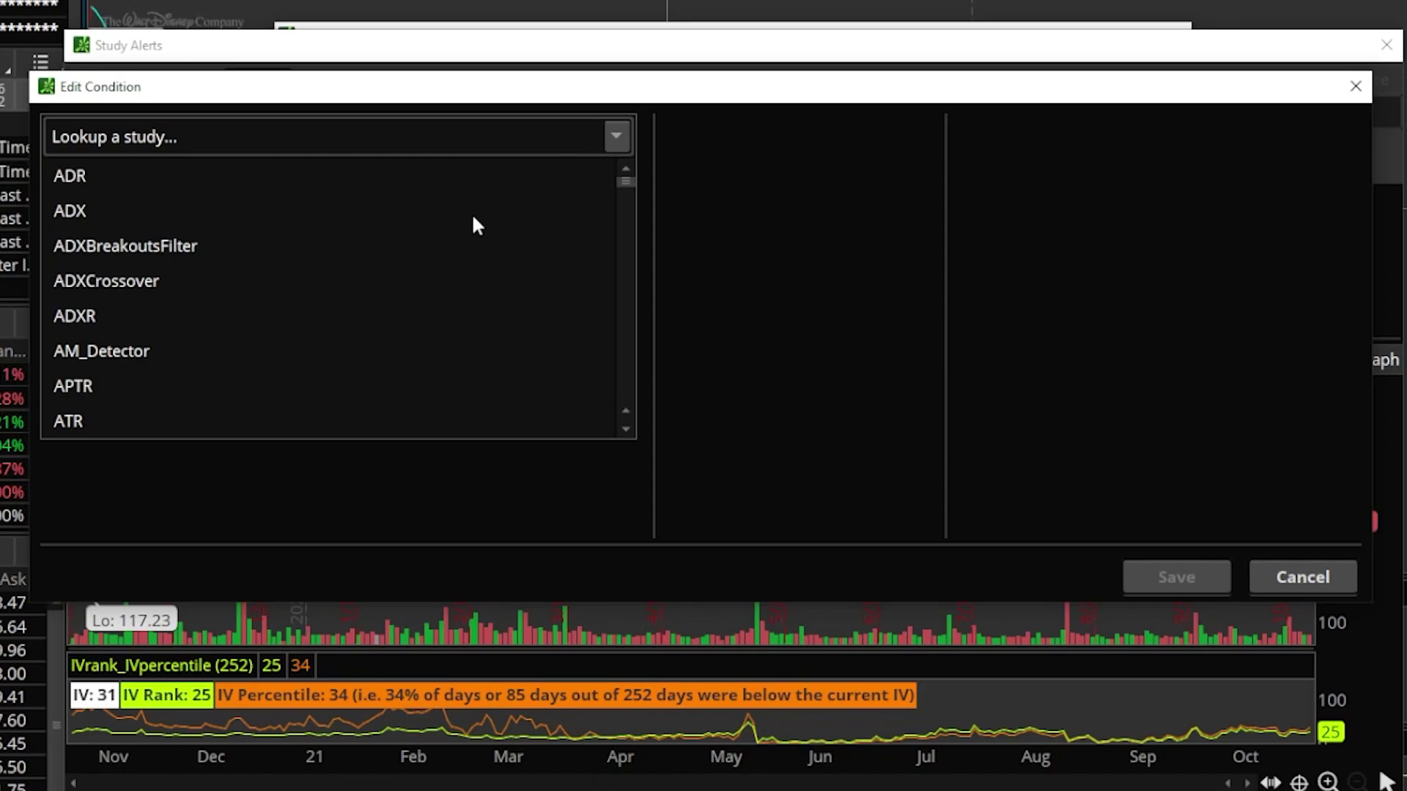
pyautogui.click(184, 140)
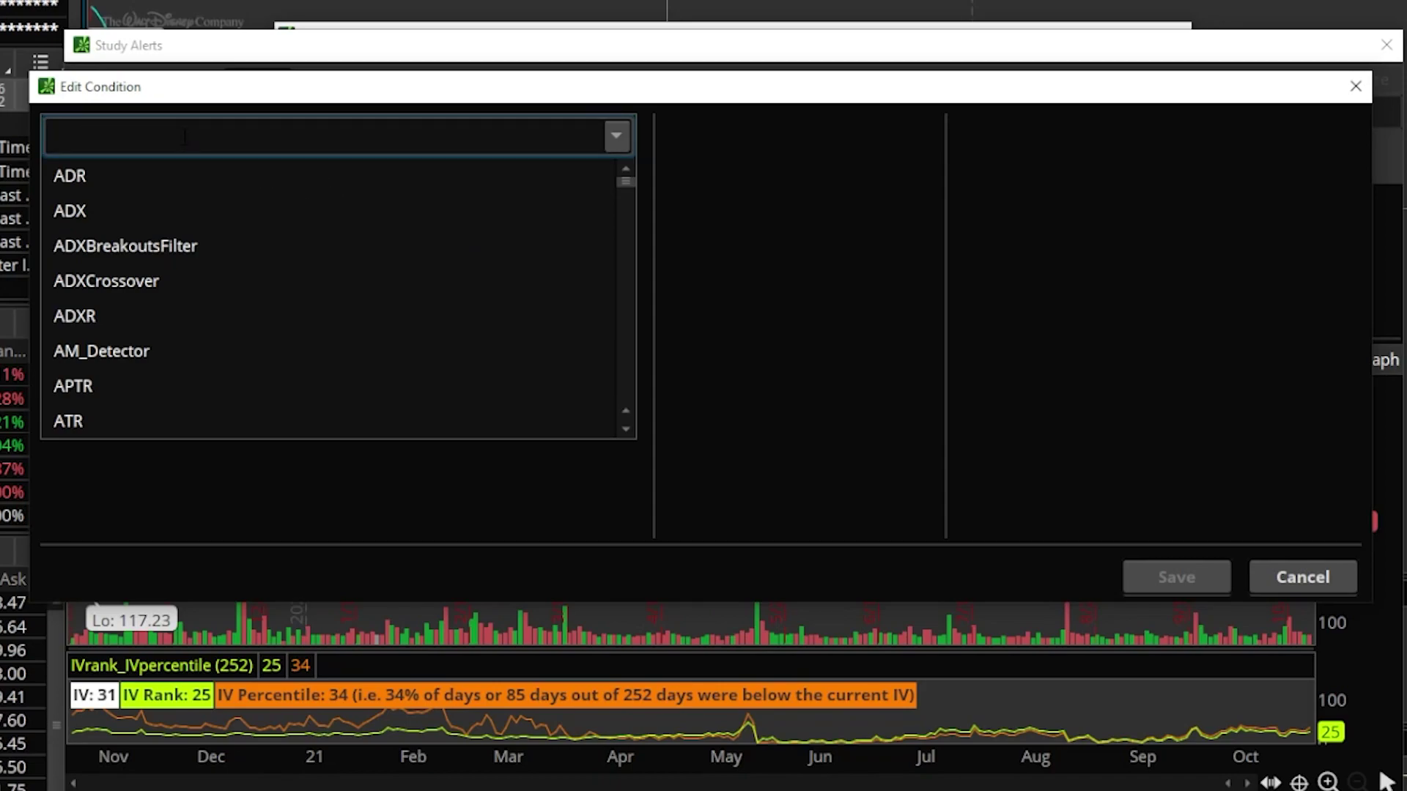
pyautogui.write('rsi')
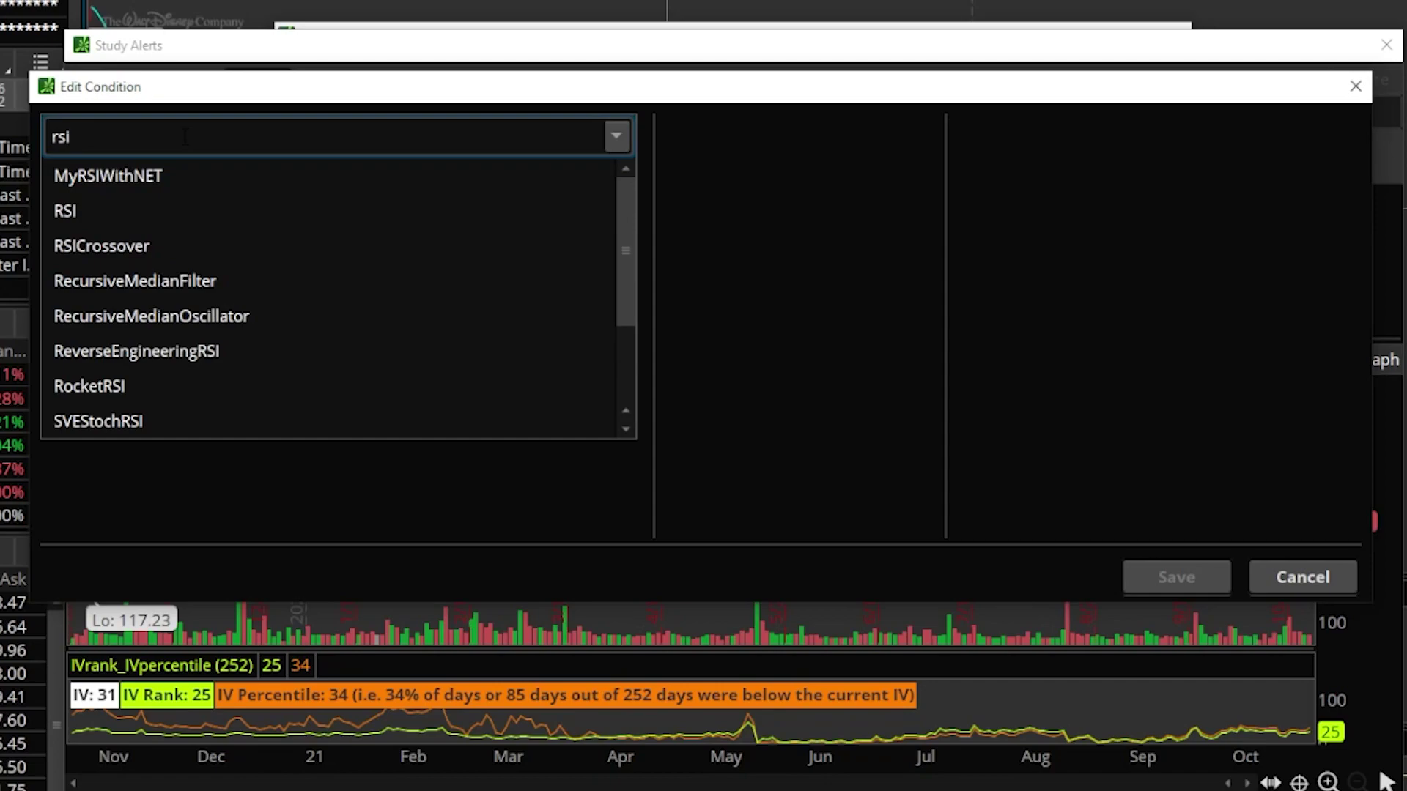
pyautogui.click(98, 214)
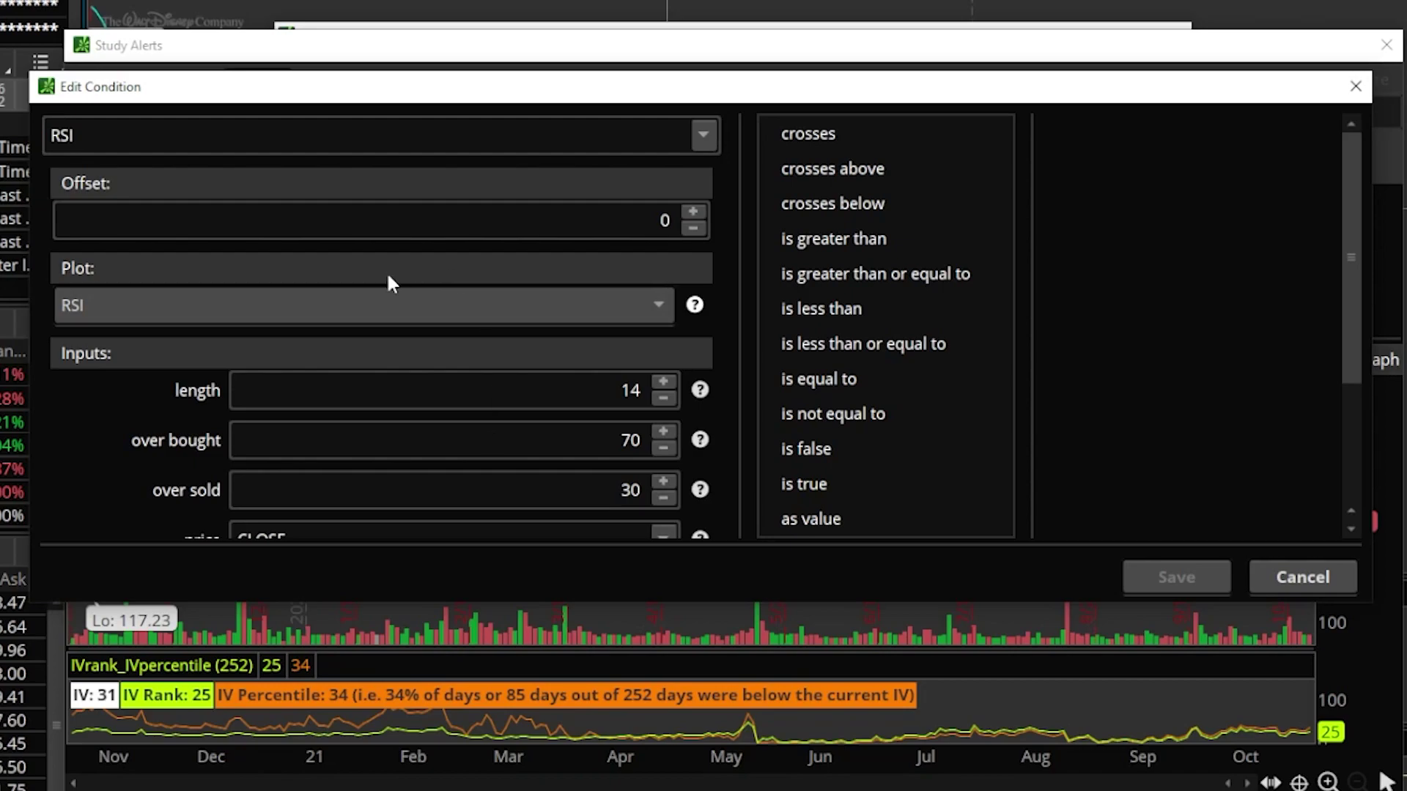
# Make RSI cross below the fixed value 30 and save the condition
pyautogui.click(840, 210)
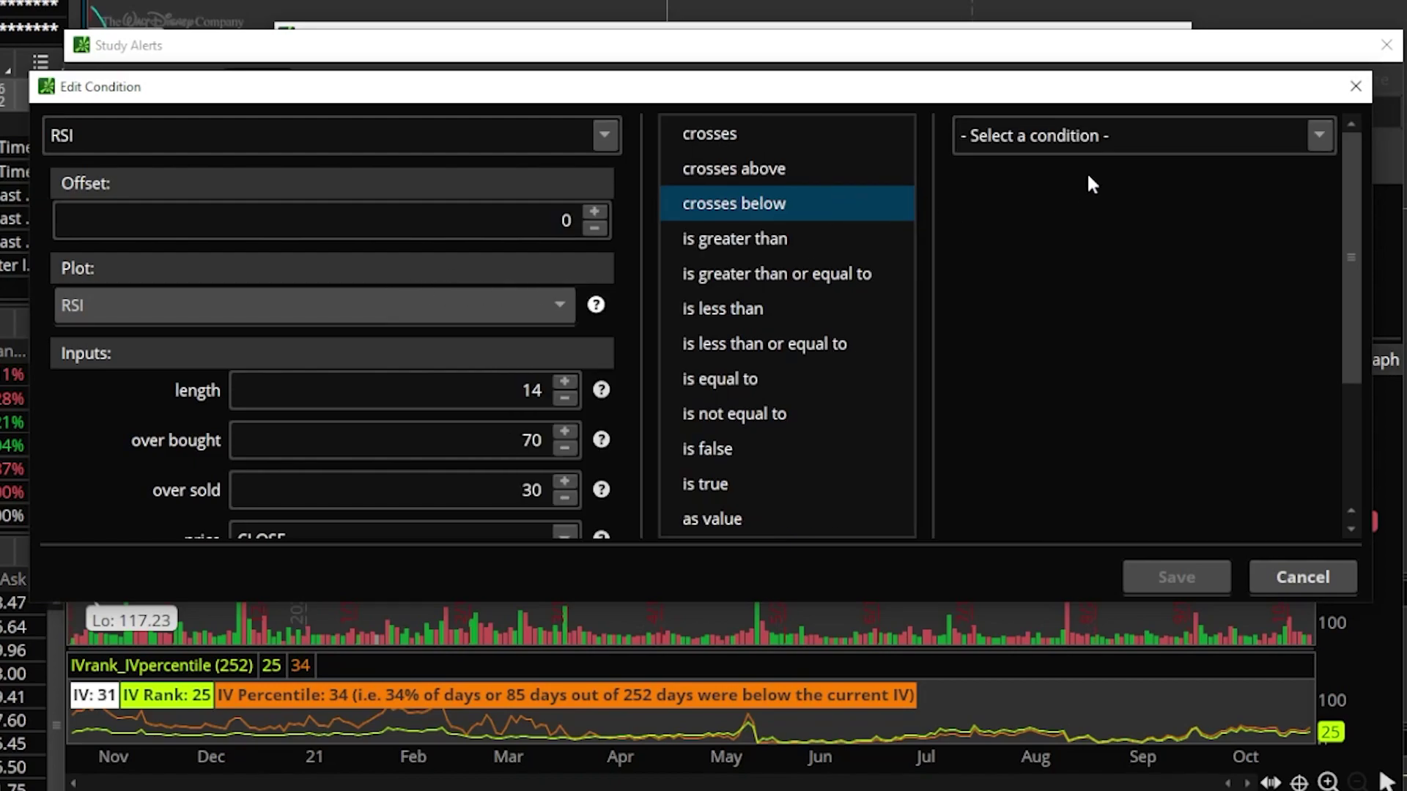
pyautogui.click(1152, 137)
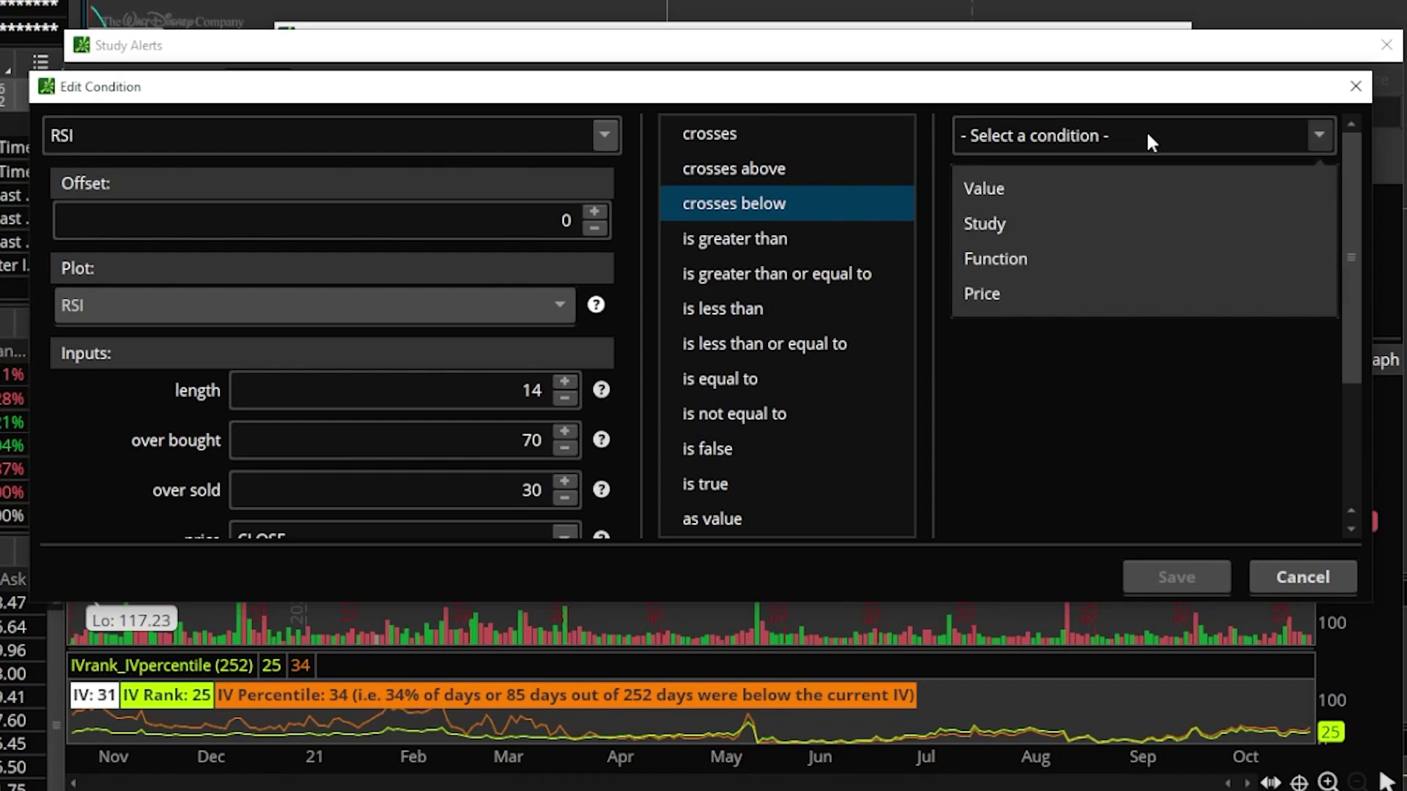
pyautogui.click(1095, 188)
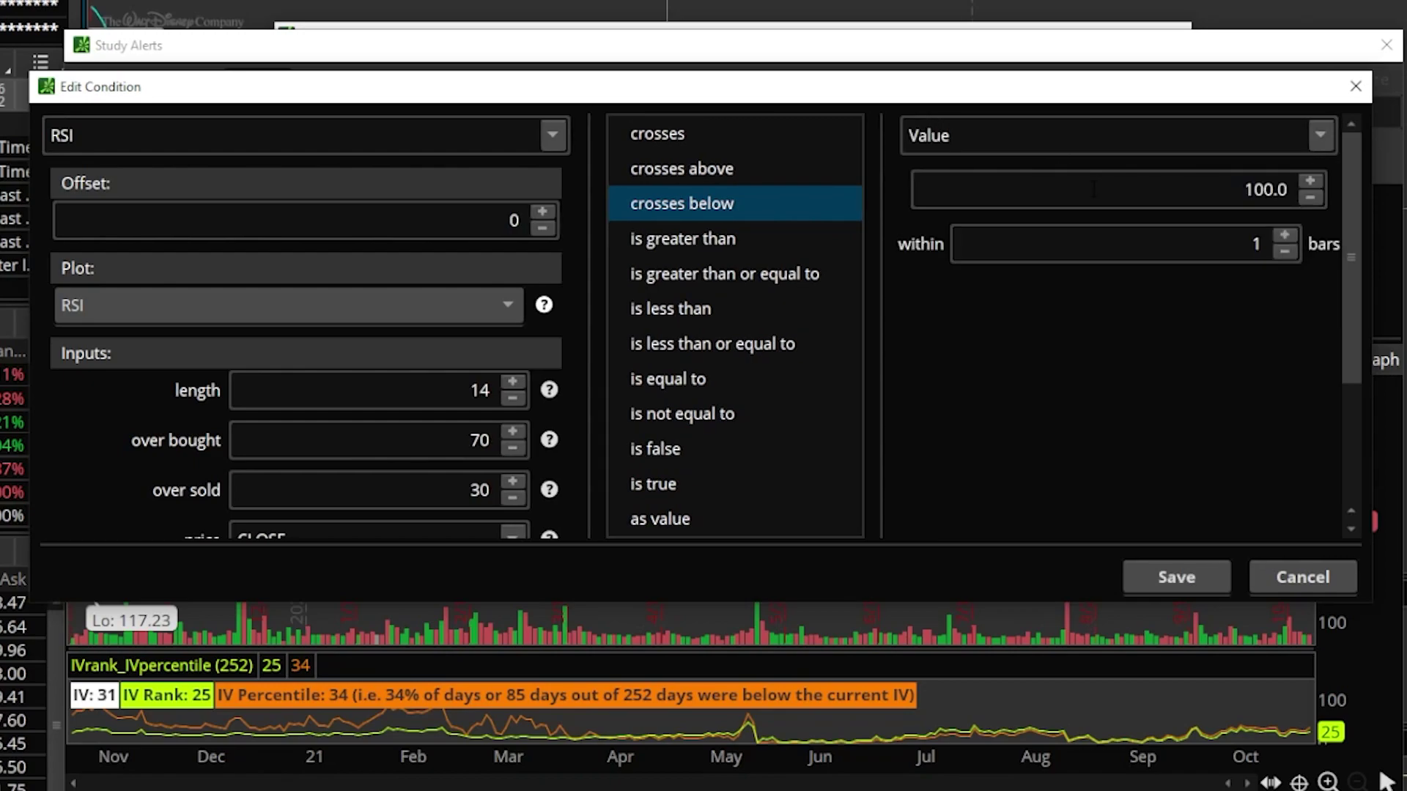
pyautogui.click(1328, 189)
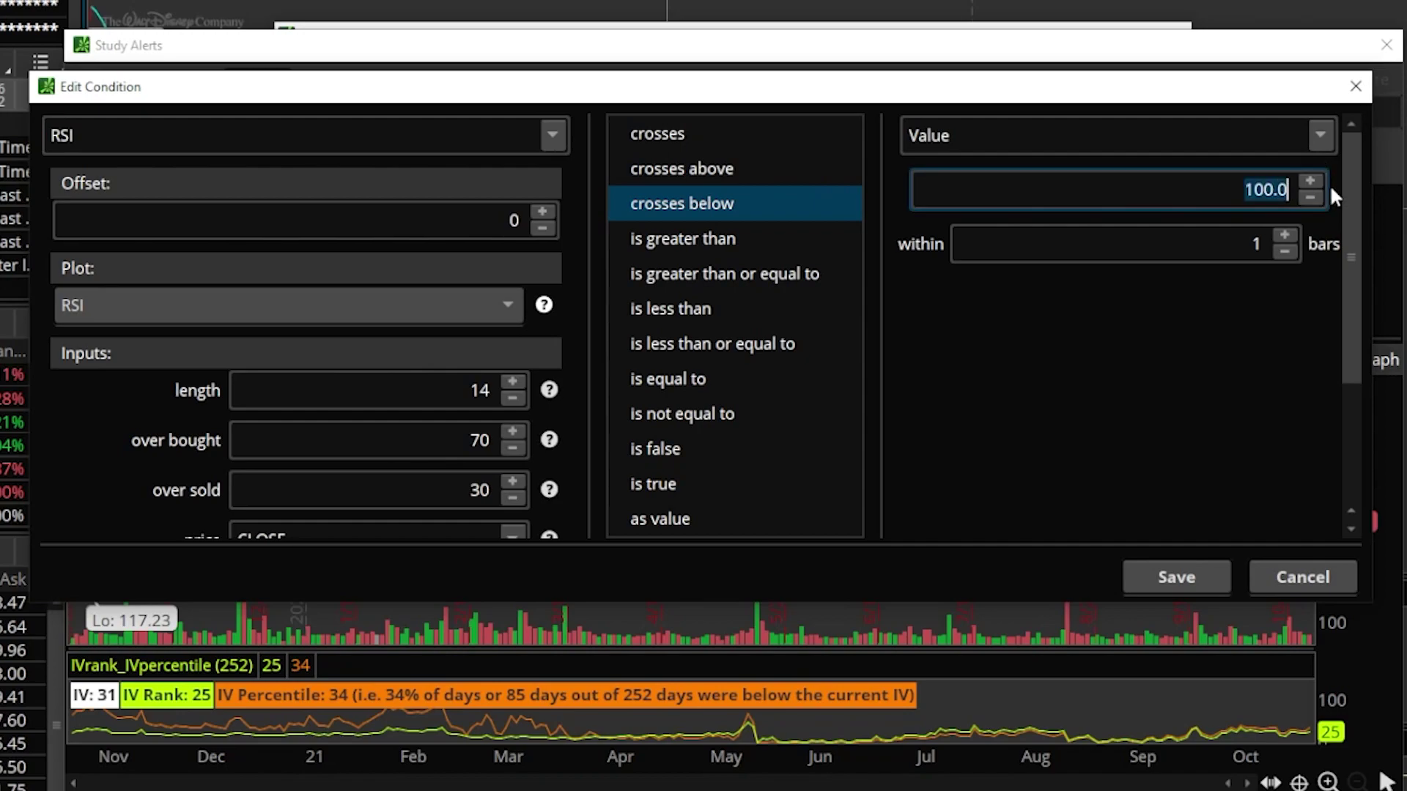
pyautogui.write('3')
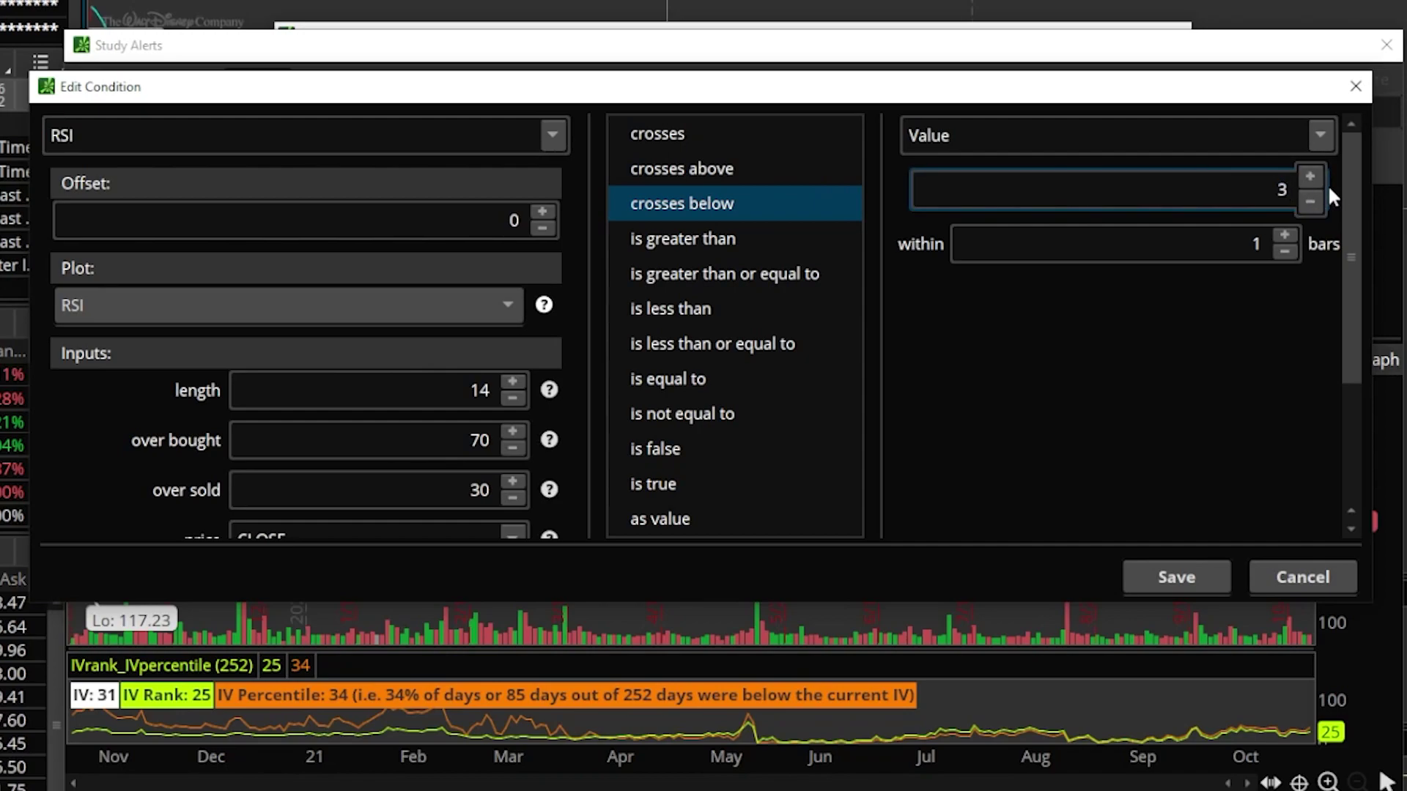
pyautogui.write('0')
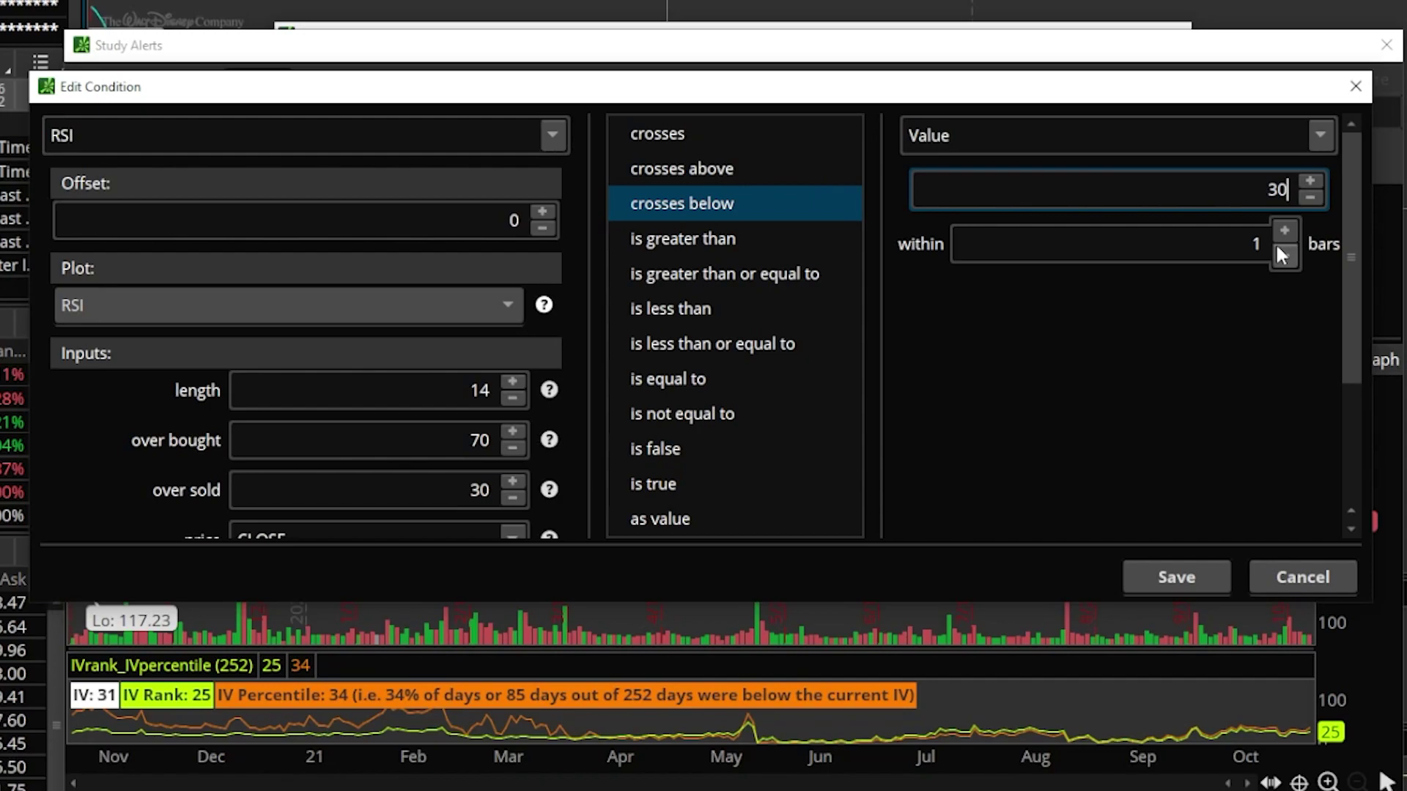
pyautogui.click(1175, 577)
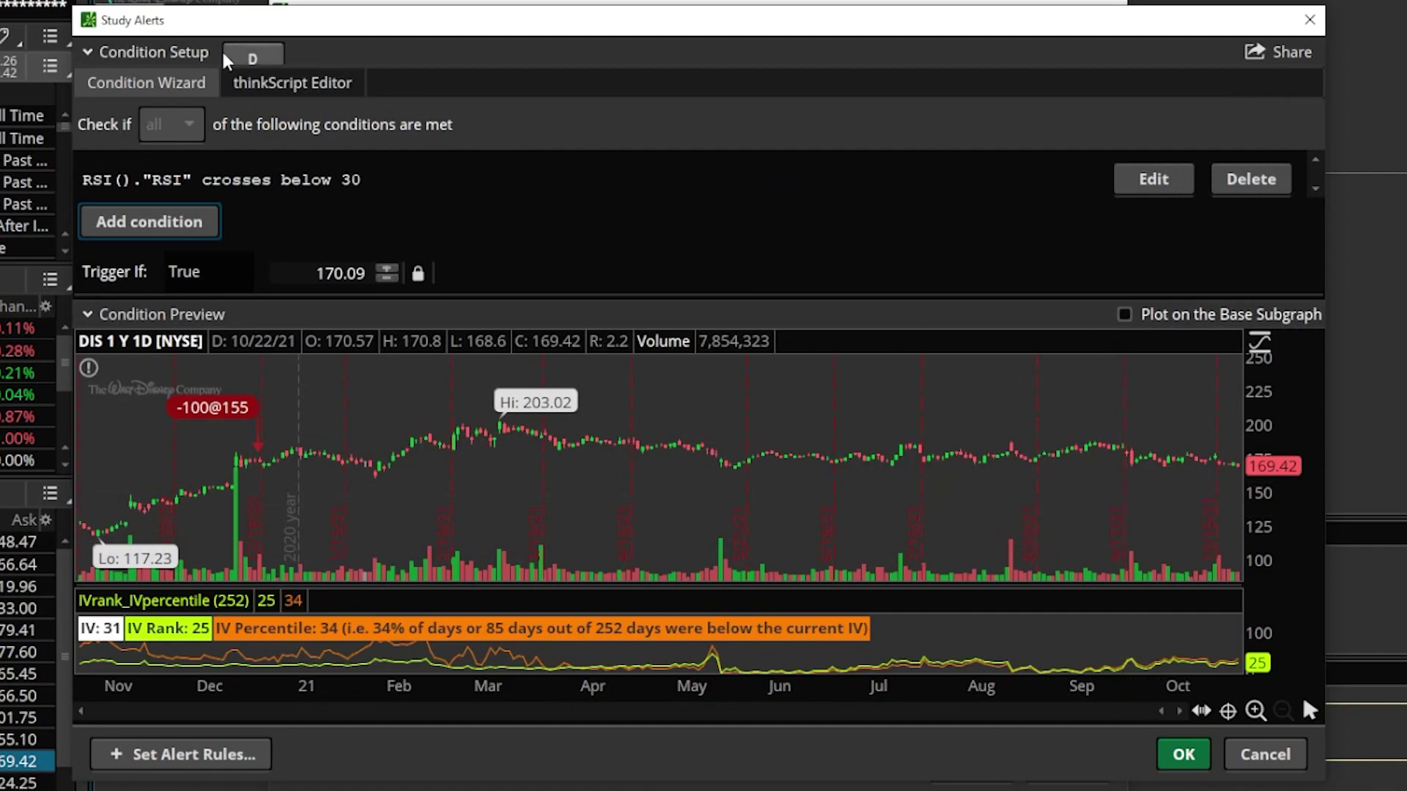
# Evaluate the RSI study alert on 1 Min bars and create the DIS alert
pyautogui.click(252, 57)
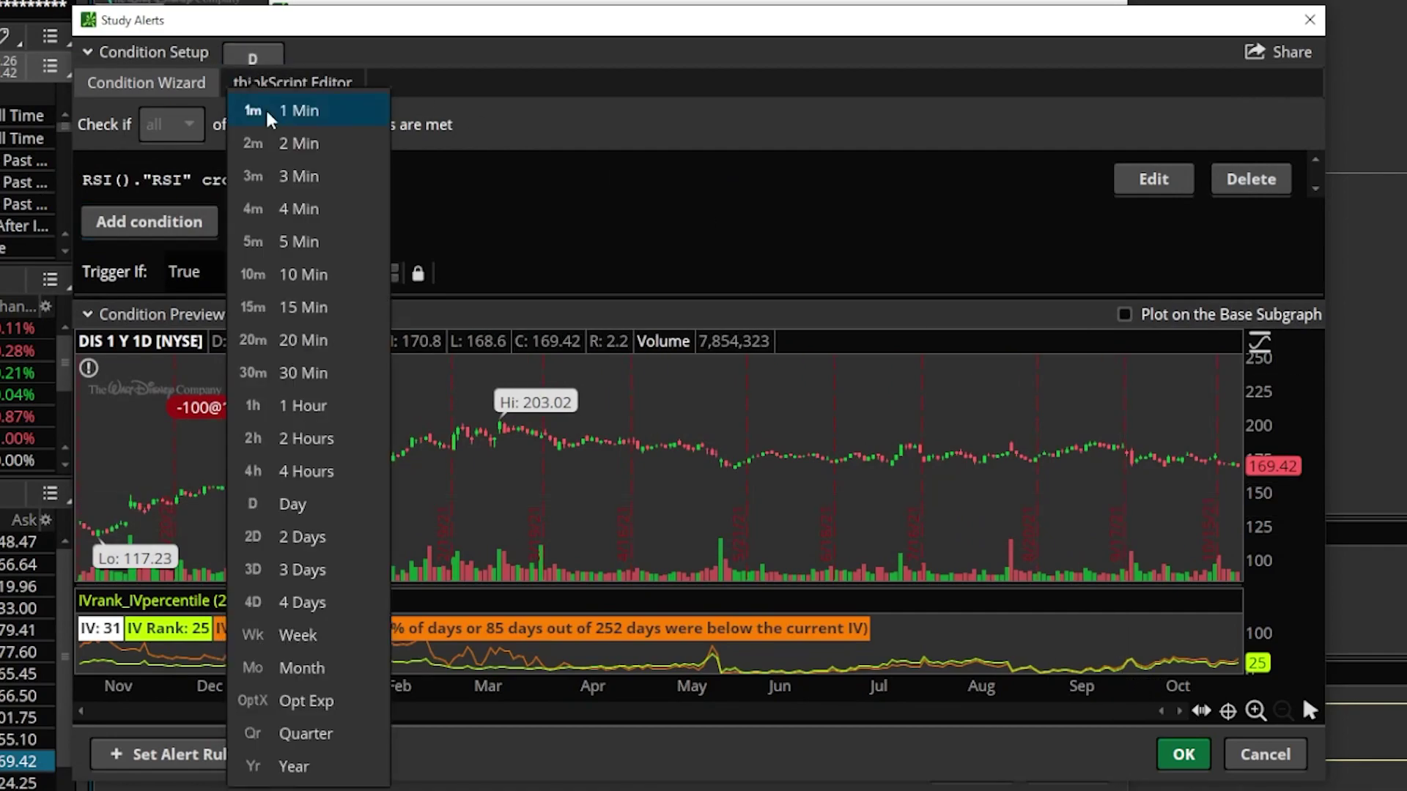
pyautogui.click(273, 113)
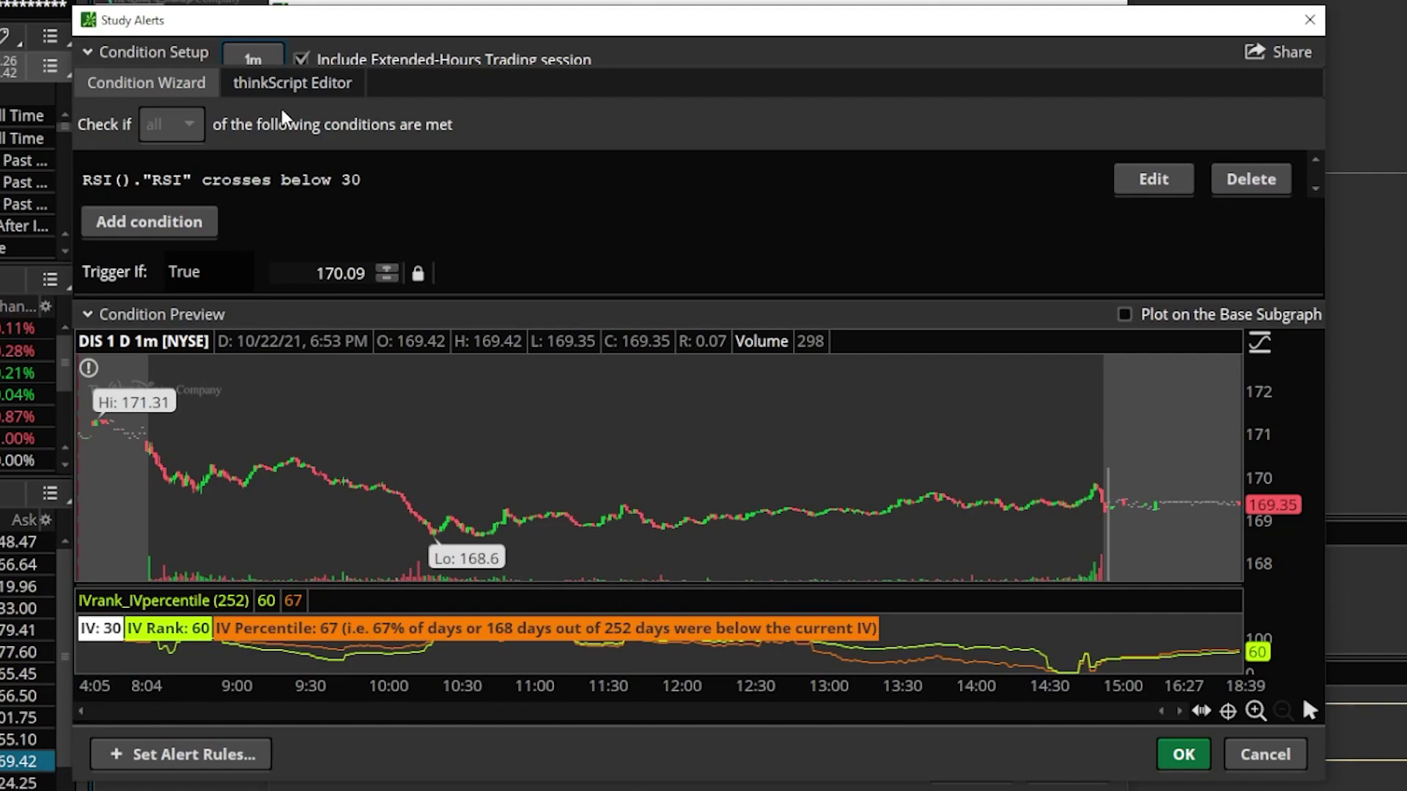
pyautogui.click(1183, 754)
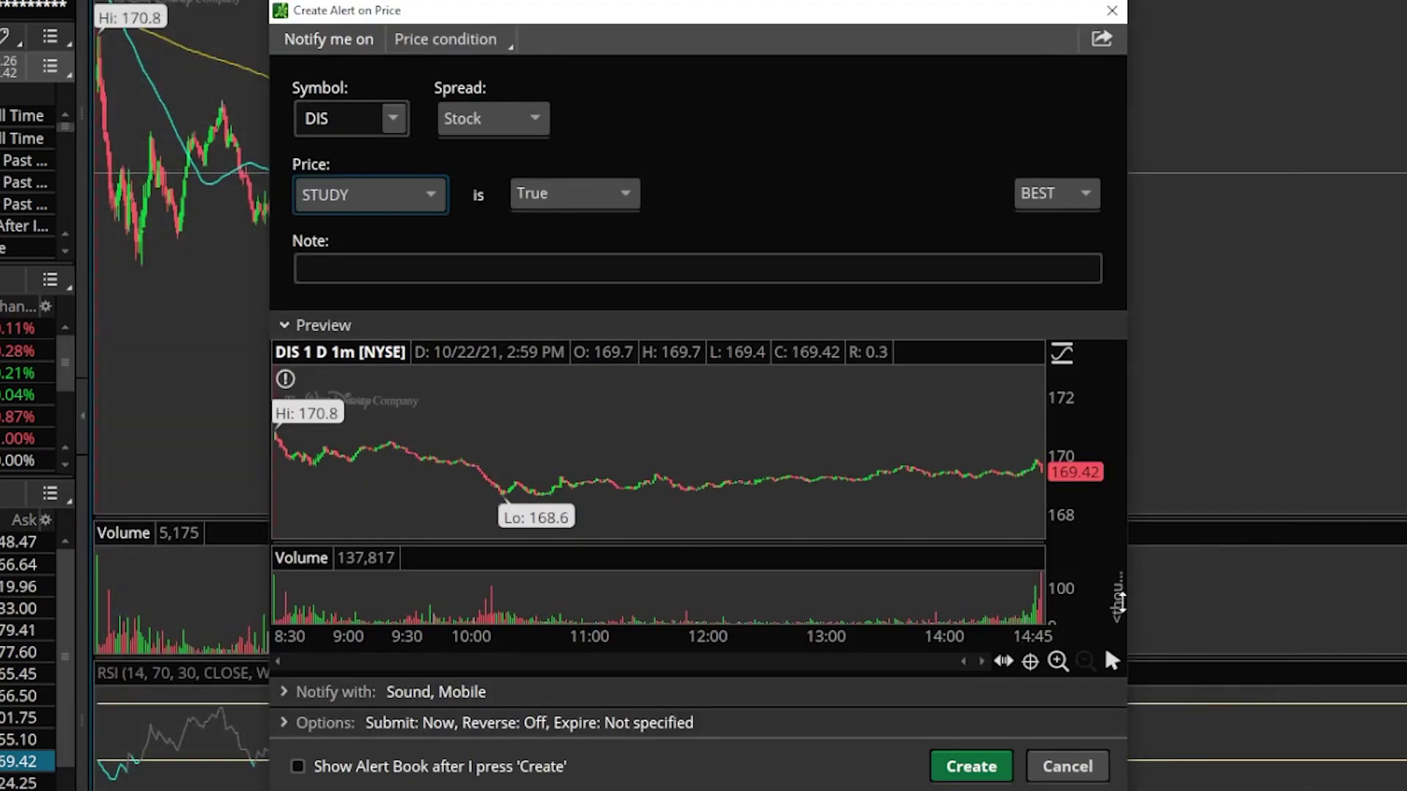
pyautogui.click(957, 762)
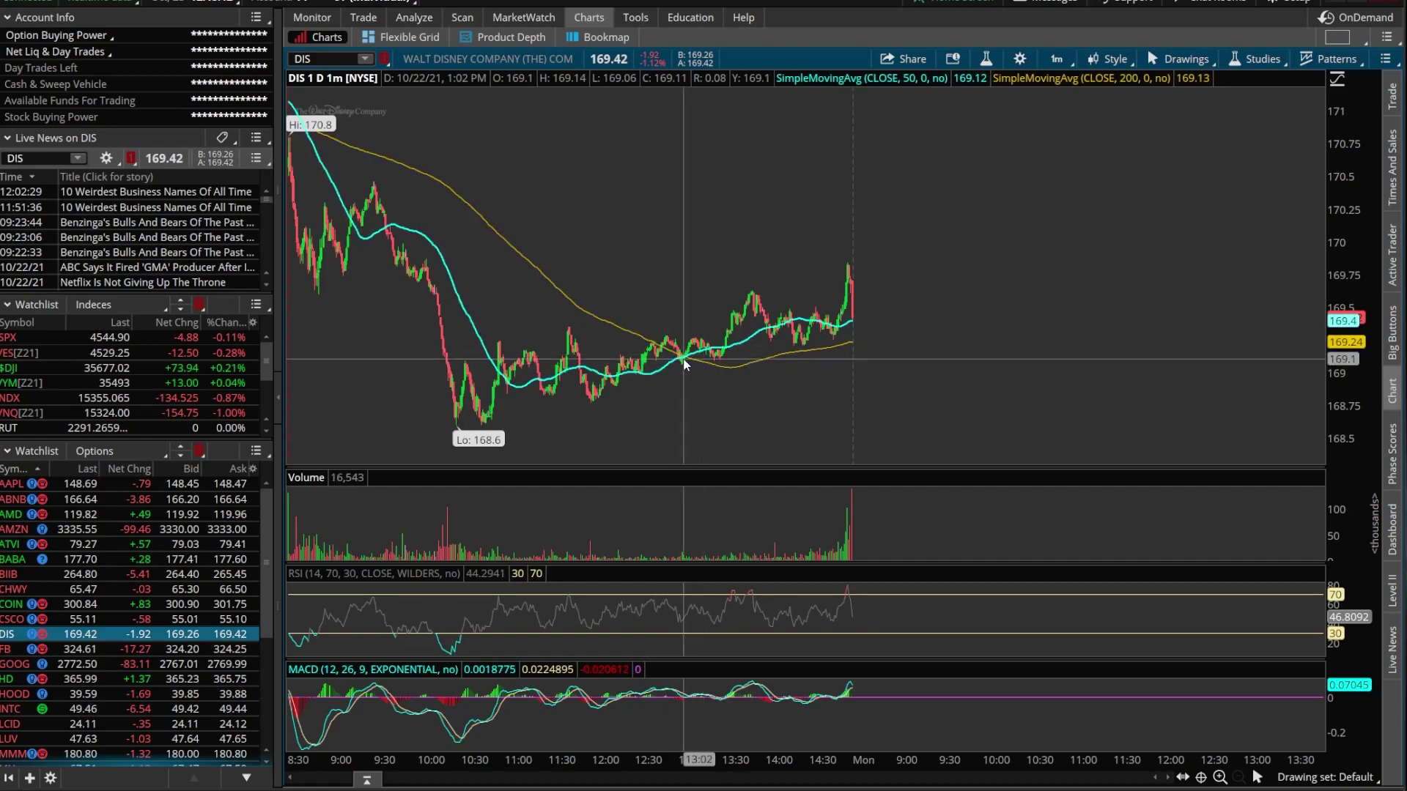
# Start another DIS price alert and reopen its study conditions showing RSI crosses below 30
pyautogui.rightClick(739, 274)
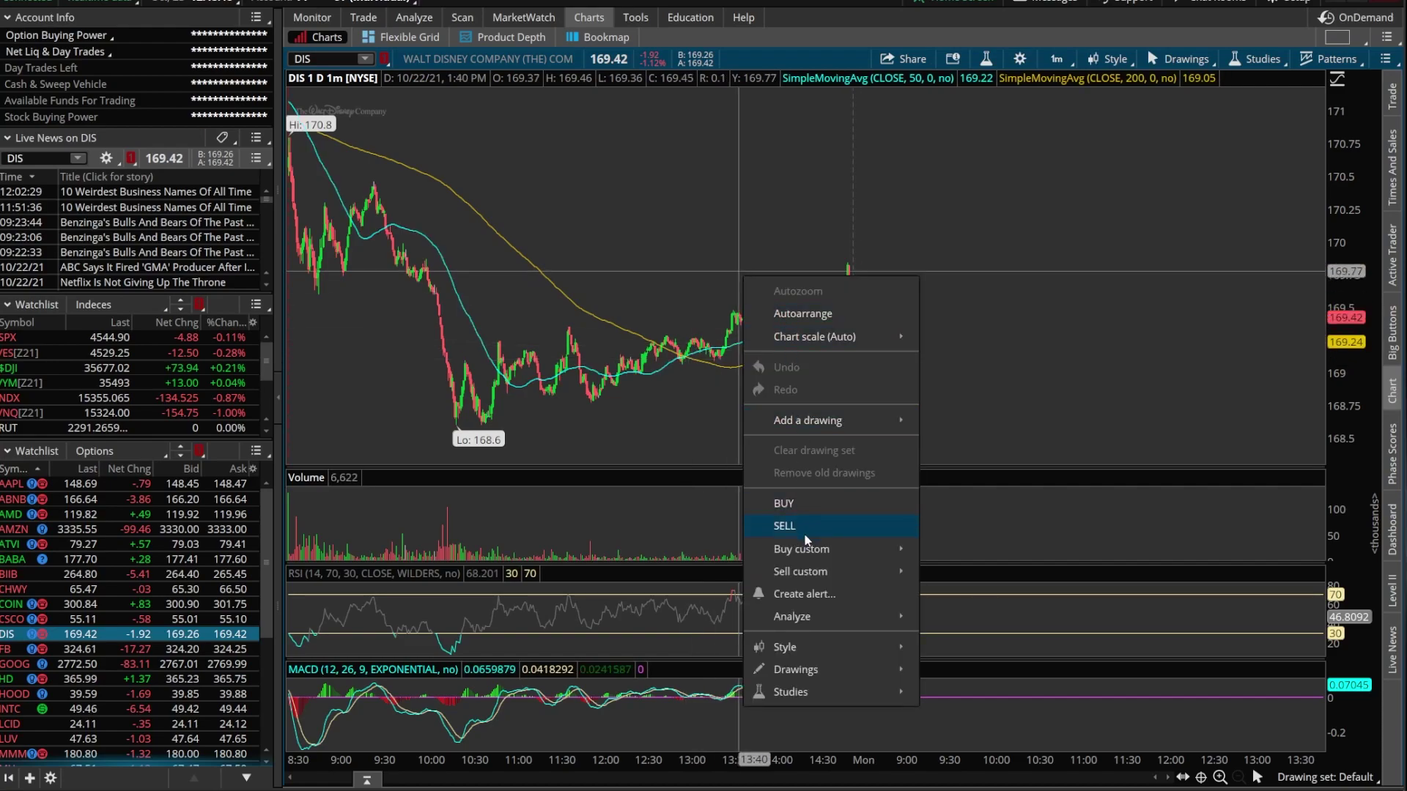
pyautogui.click(806, 592)
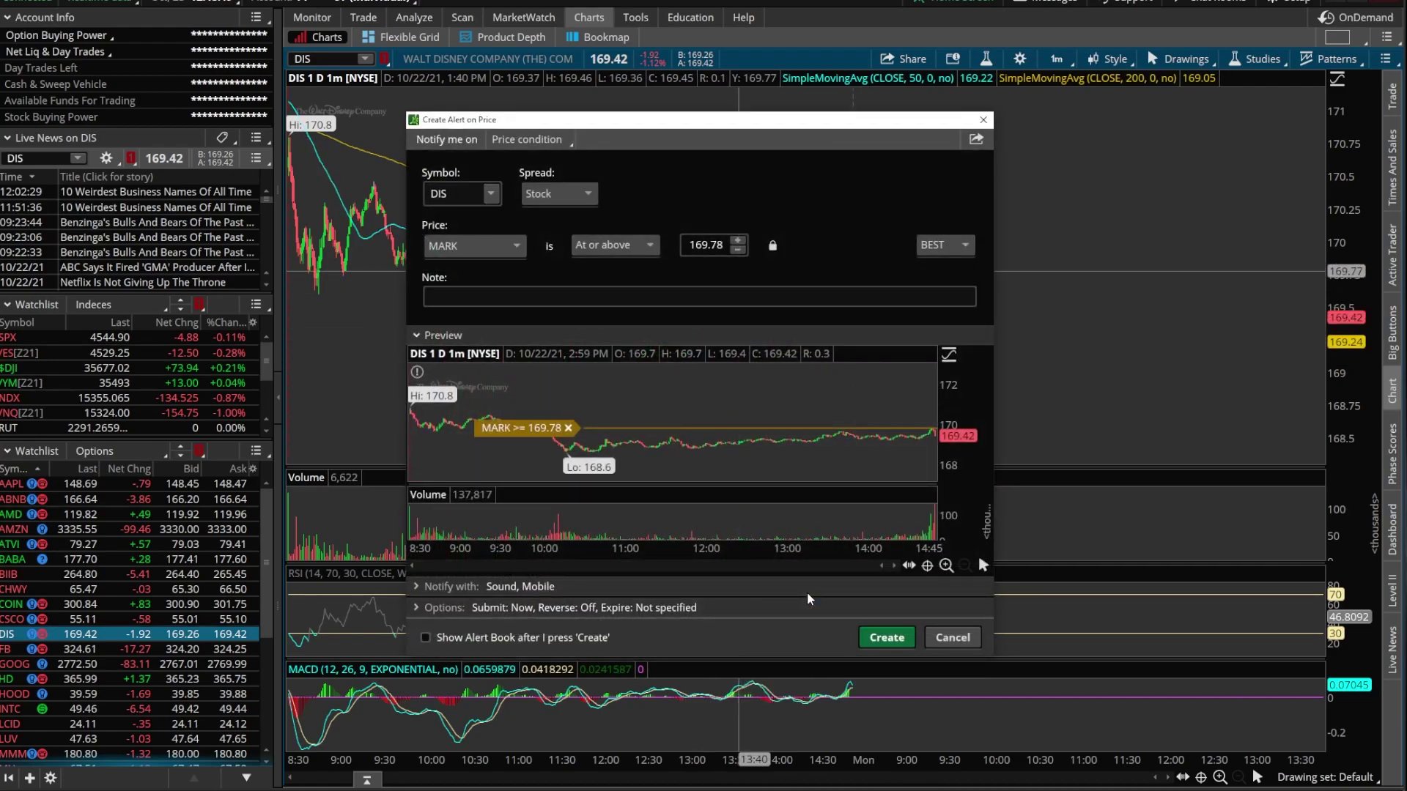
pyautogui.click(512, 251)
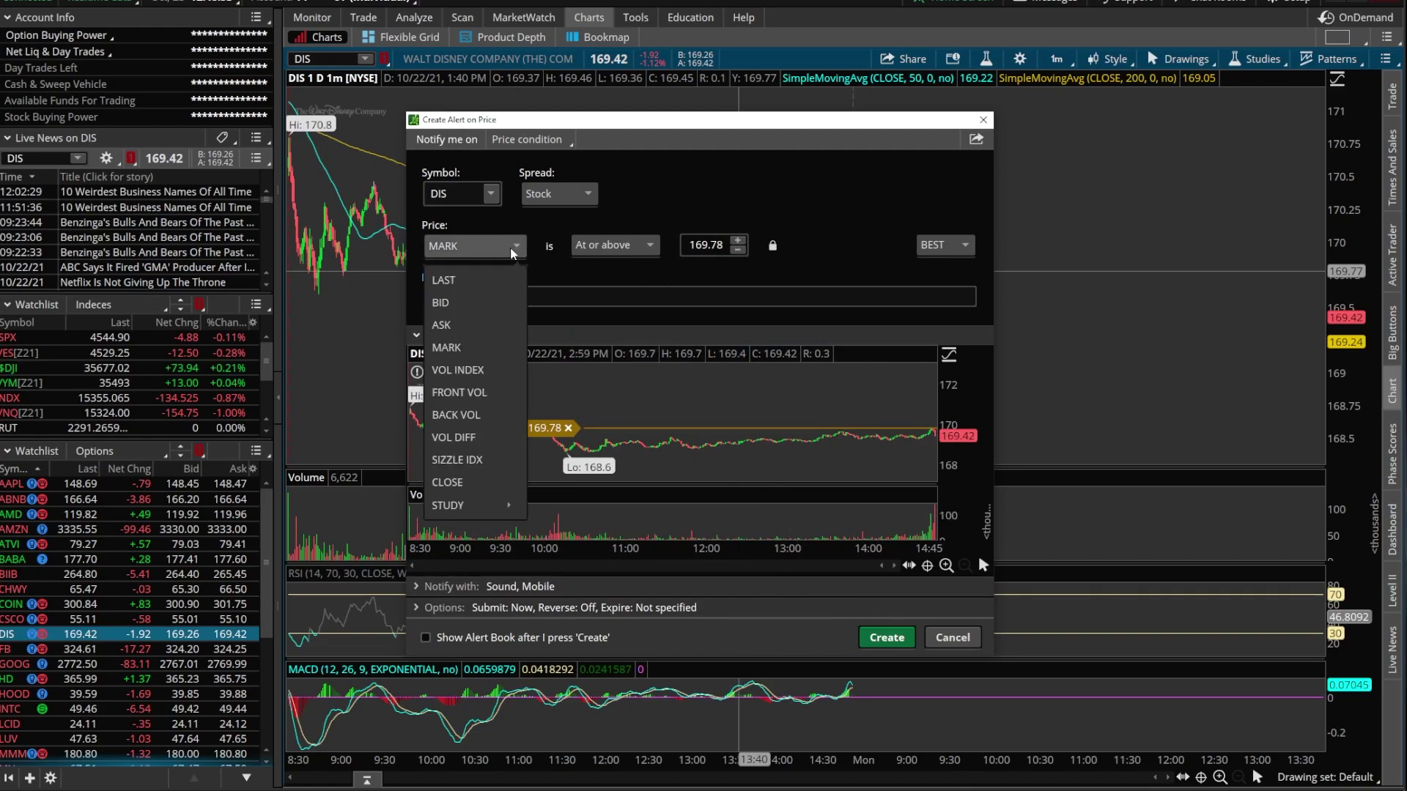
pyautogui.moveTo(466, 505)
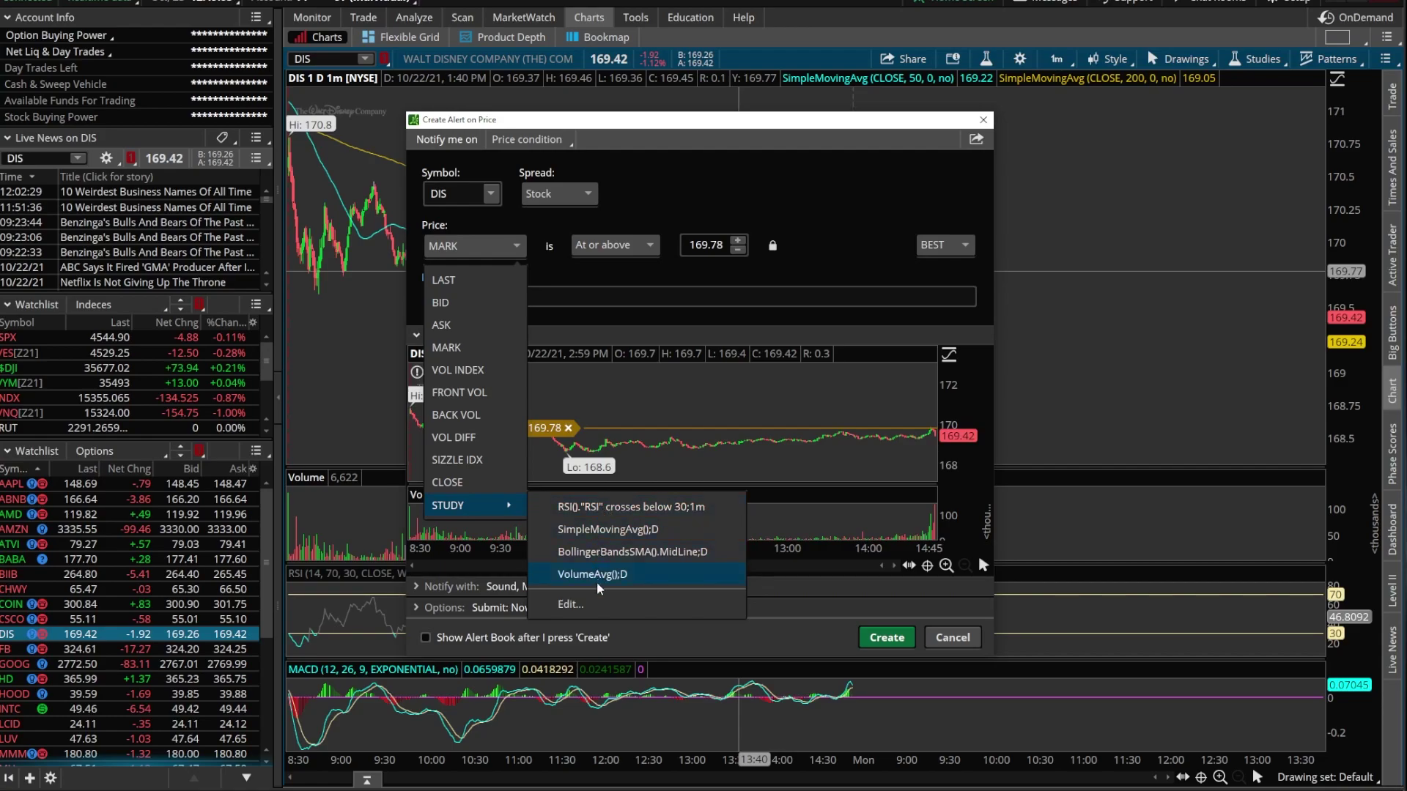
pyautogui.click(597, 607)
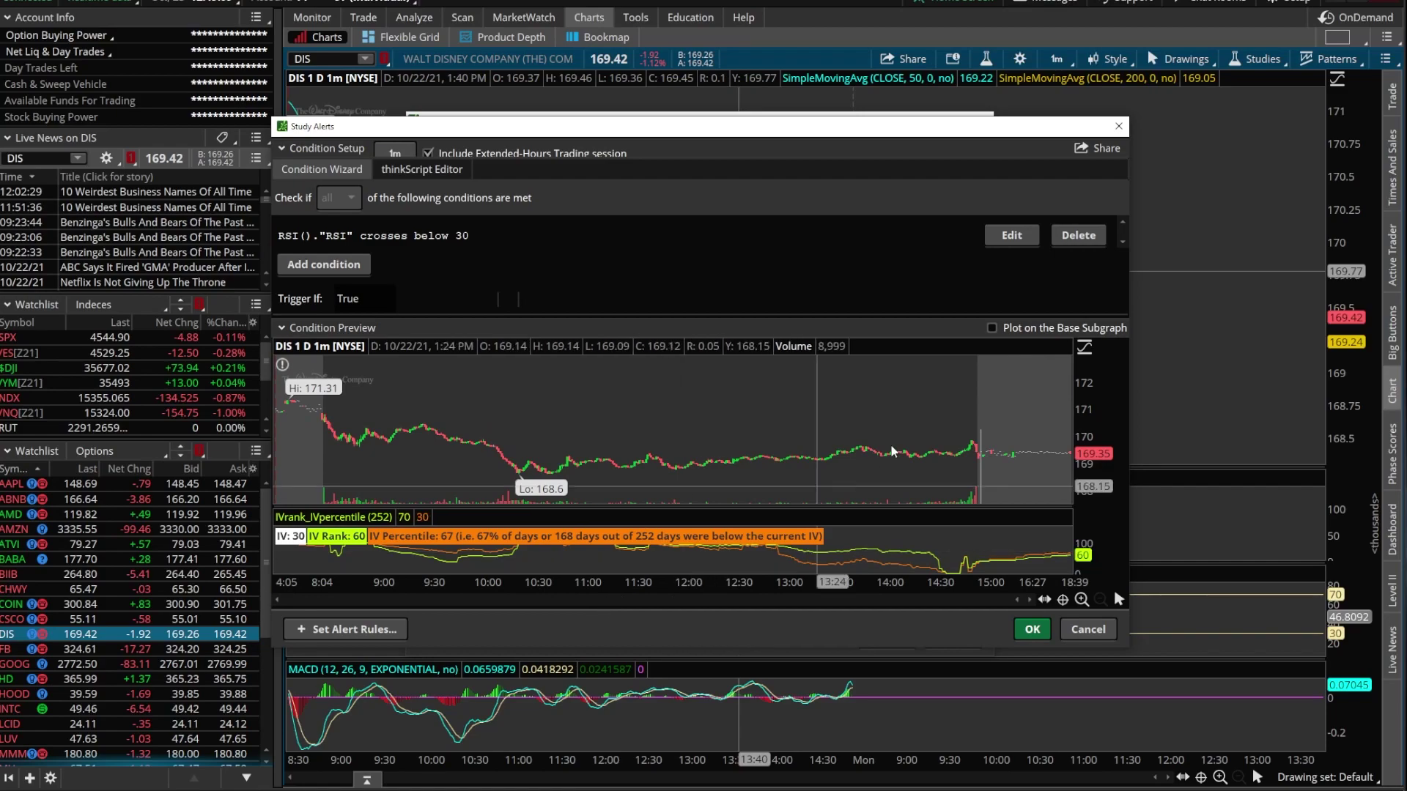
# Delete the RSI condition and start a new condition on the SimpleMovingAvg study
pyautogui.click(1062, 243)
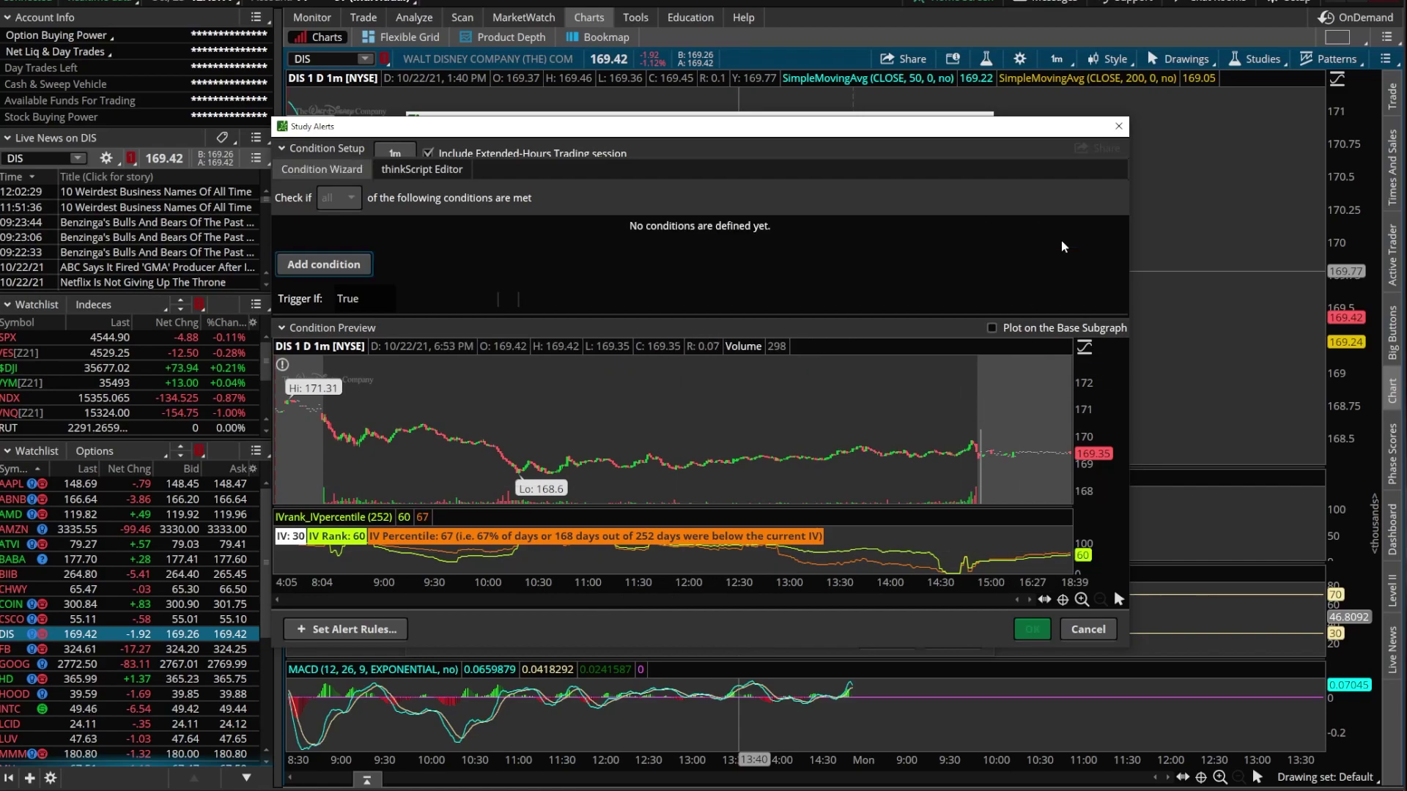
pyautogui.click(358, 264)
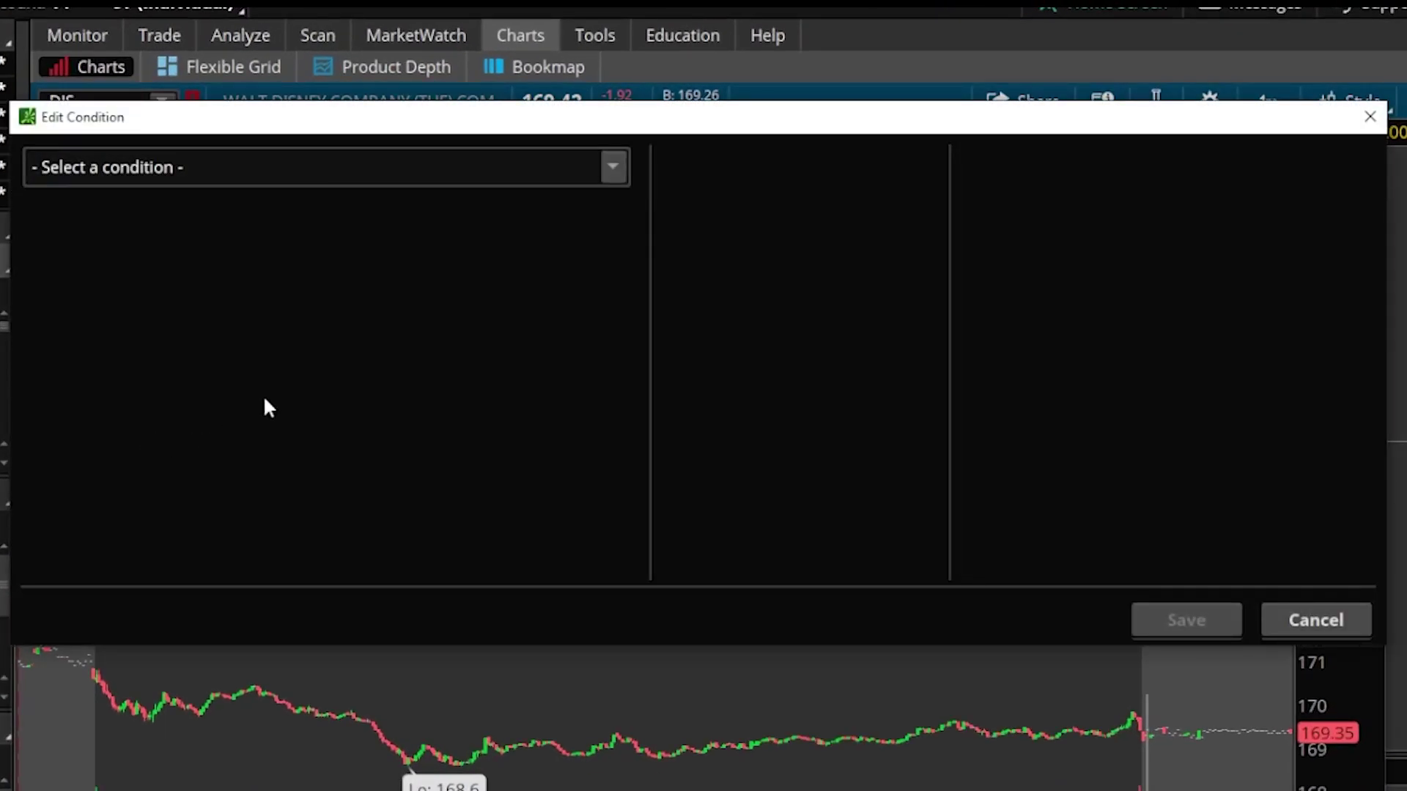
pyautogui.click(606, 174)
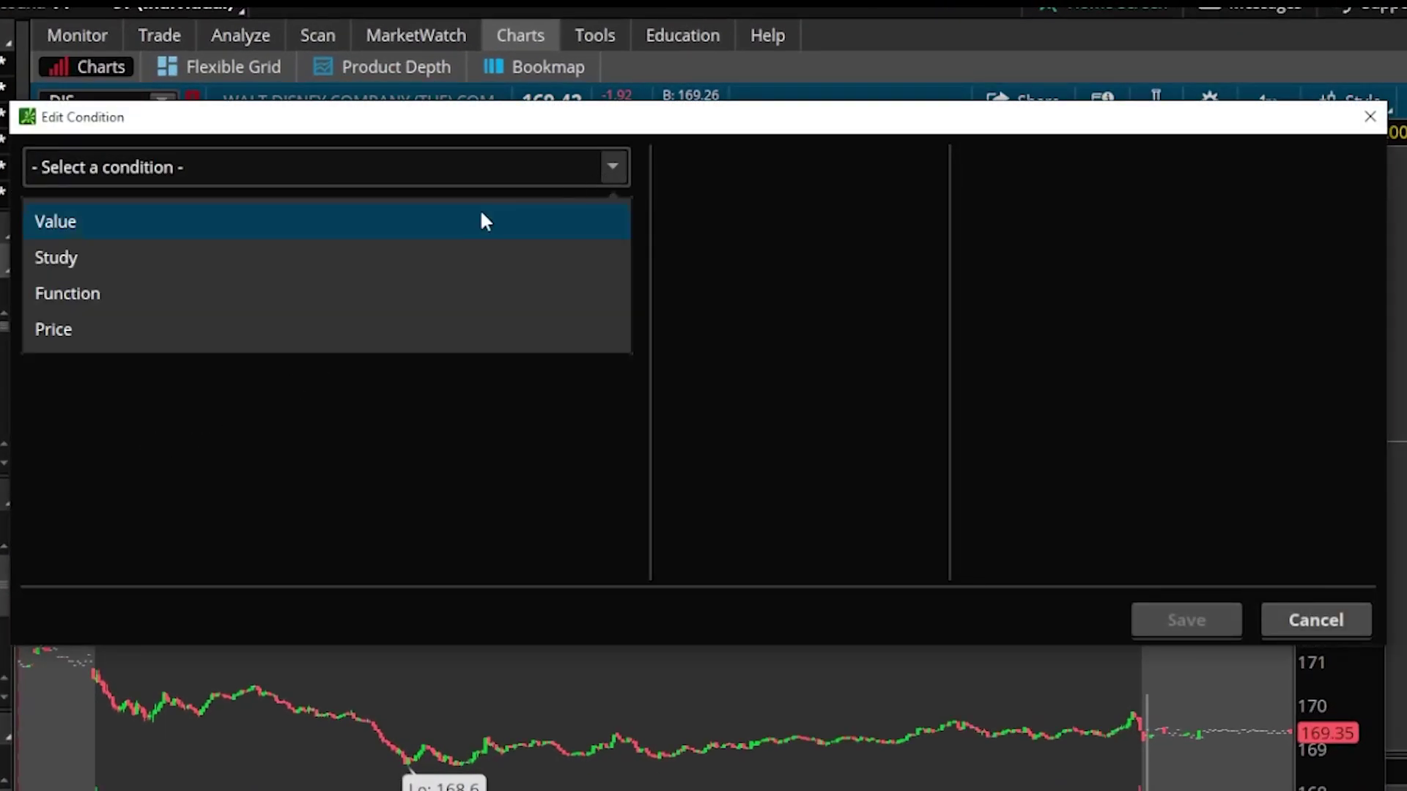
pyautogui.click(393, 278)
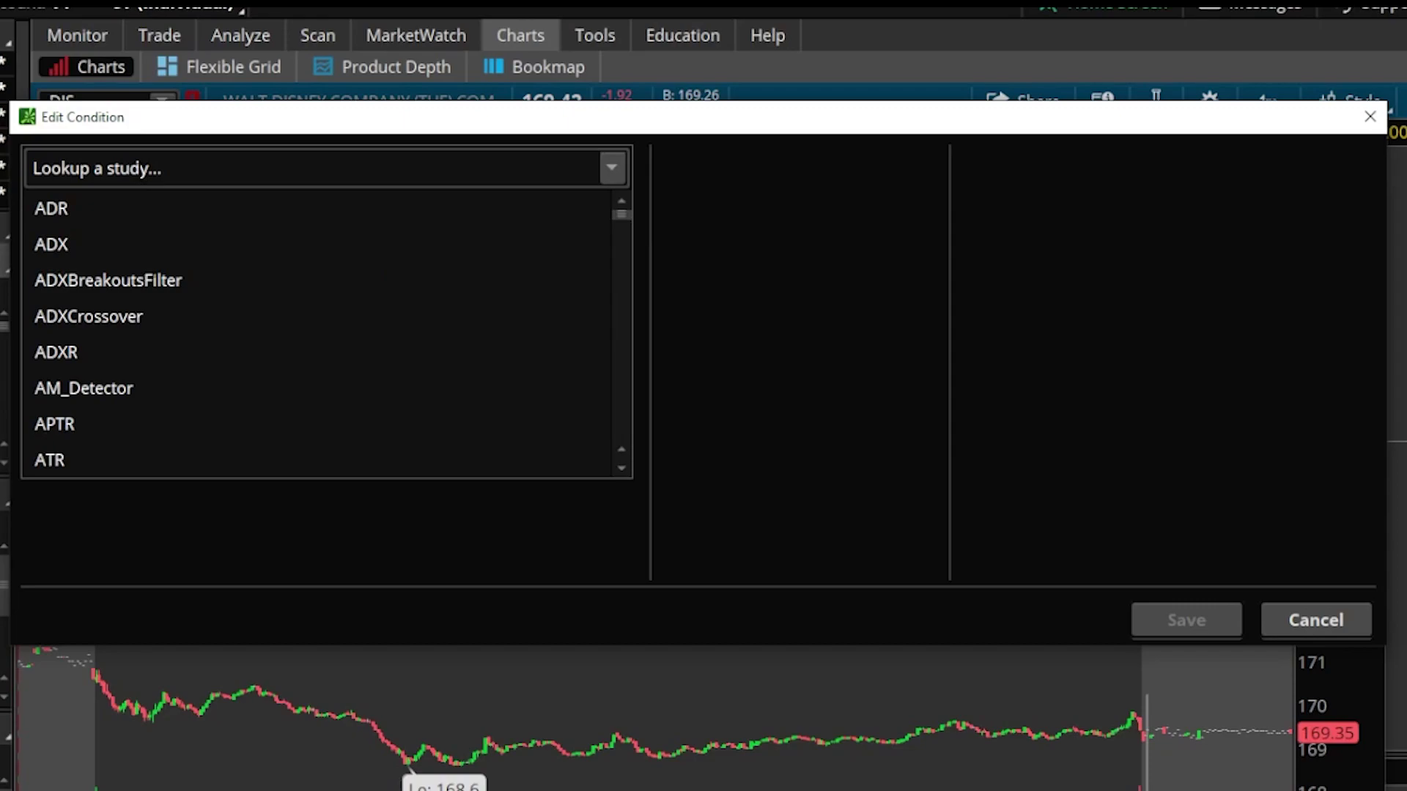
pyautogui.click(140, 171)
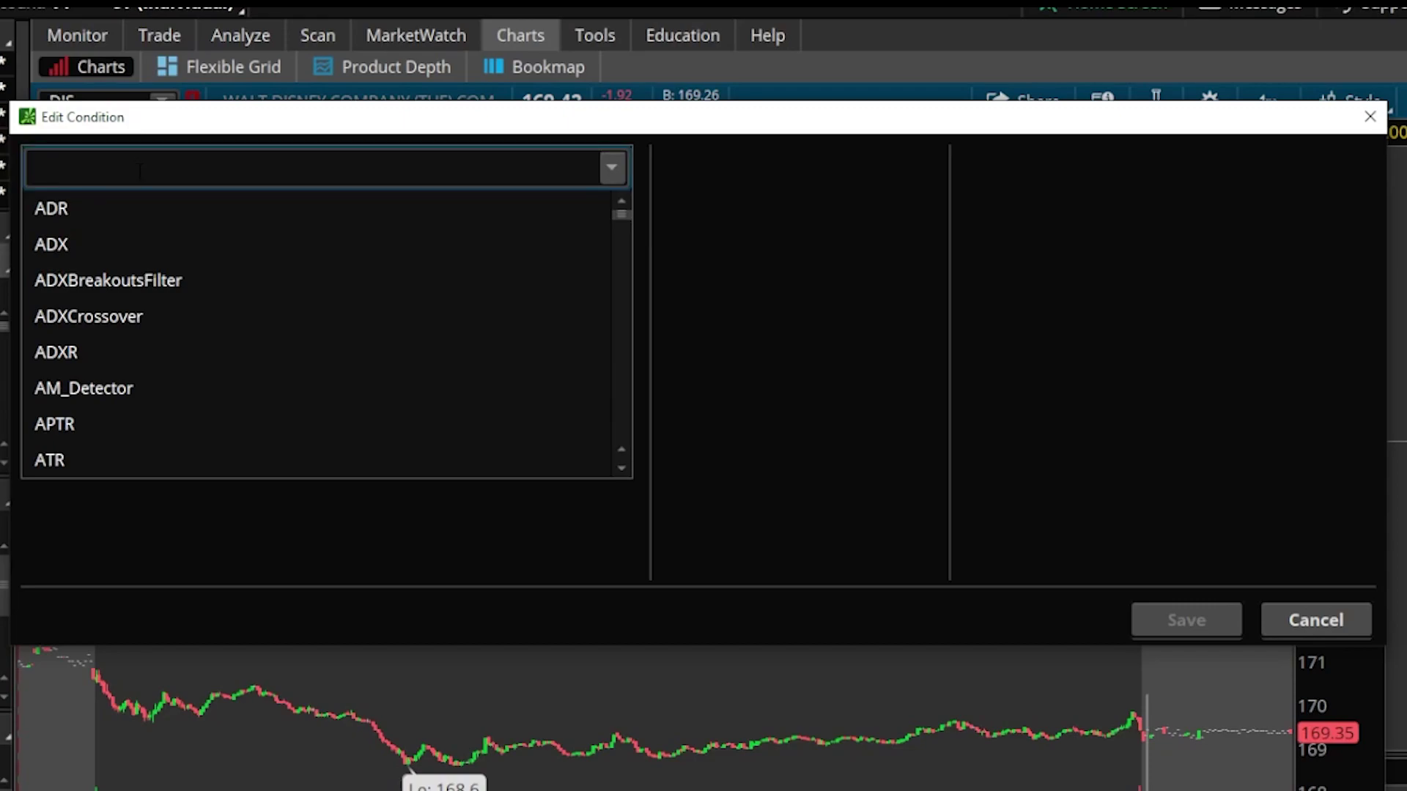
pyautogui.write('simple')
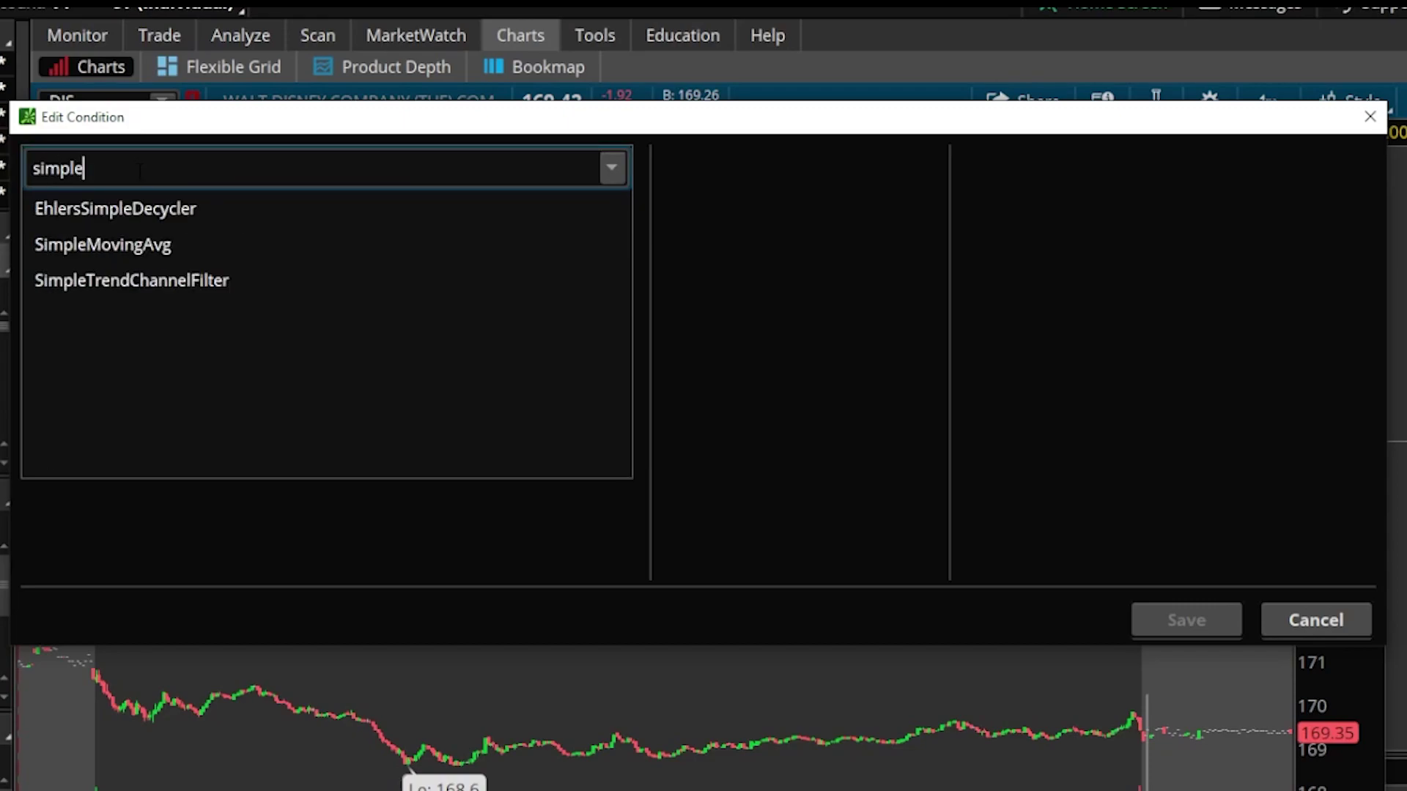
pyautogui.click(139, 244)
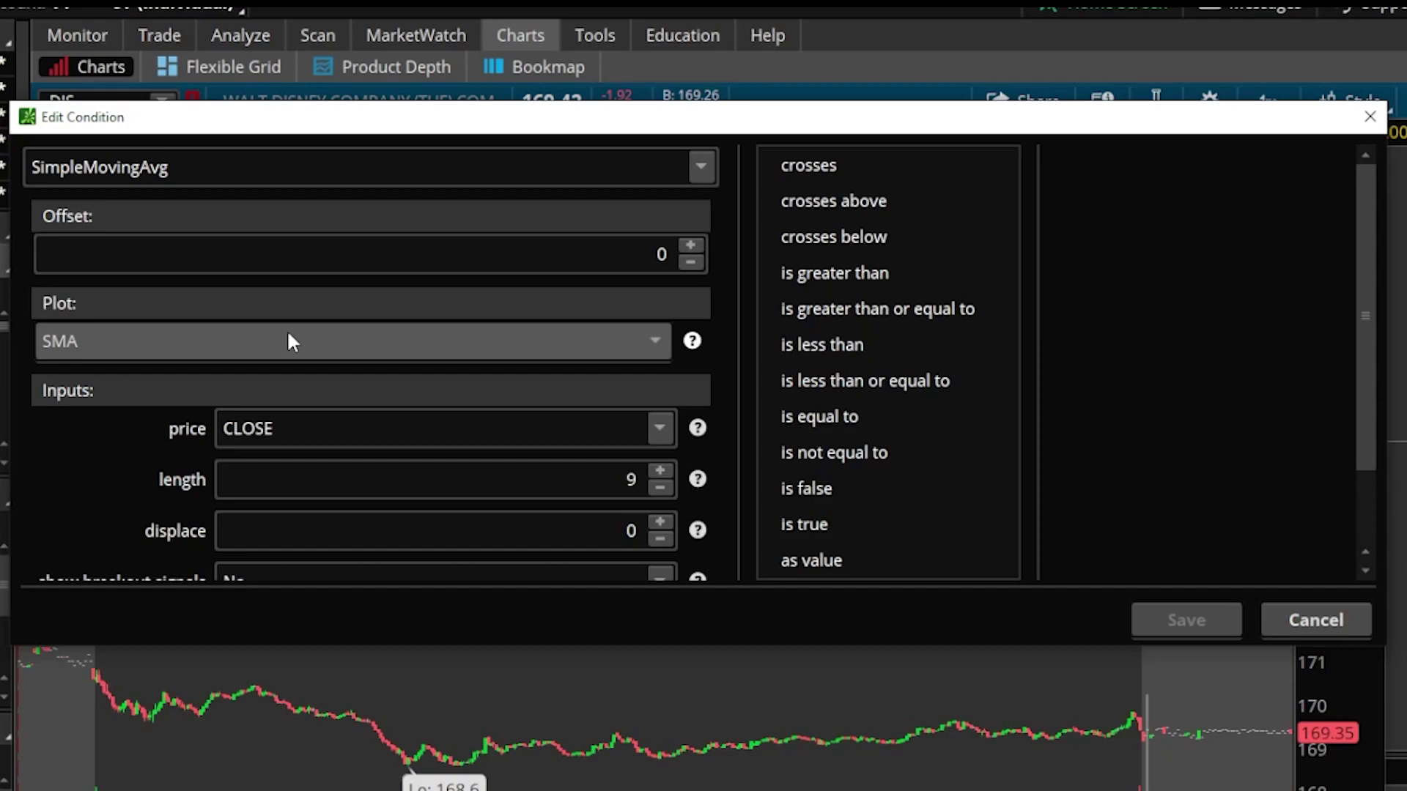
# Make SimpleMovingAvg length 50 cross above SimpleMovingAvg length 200, and save the condition
pyautogui.moveTo(624, 479); pyautogui.dragTo(641, 480)
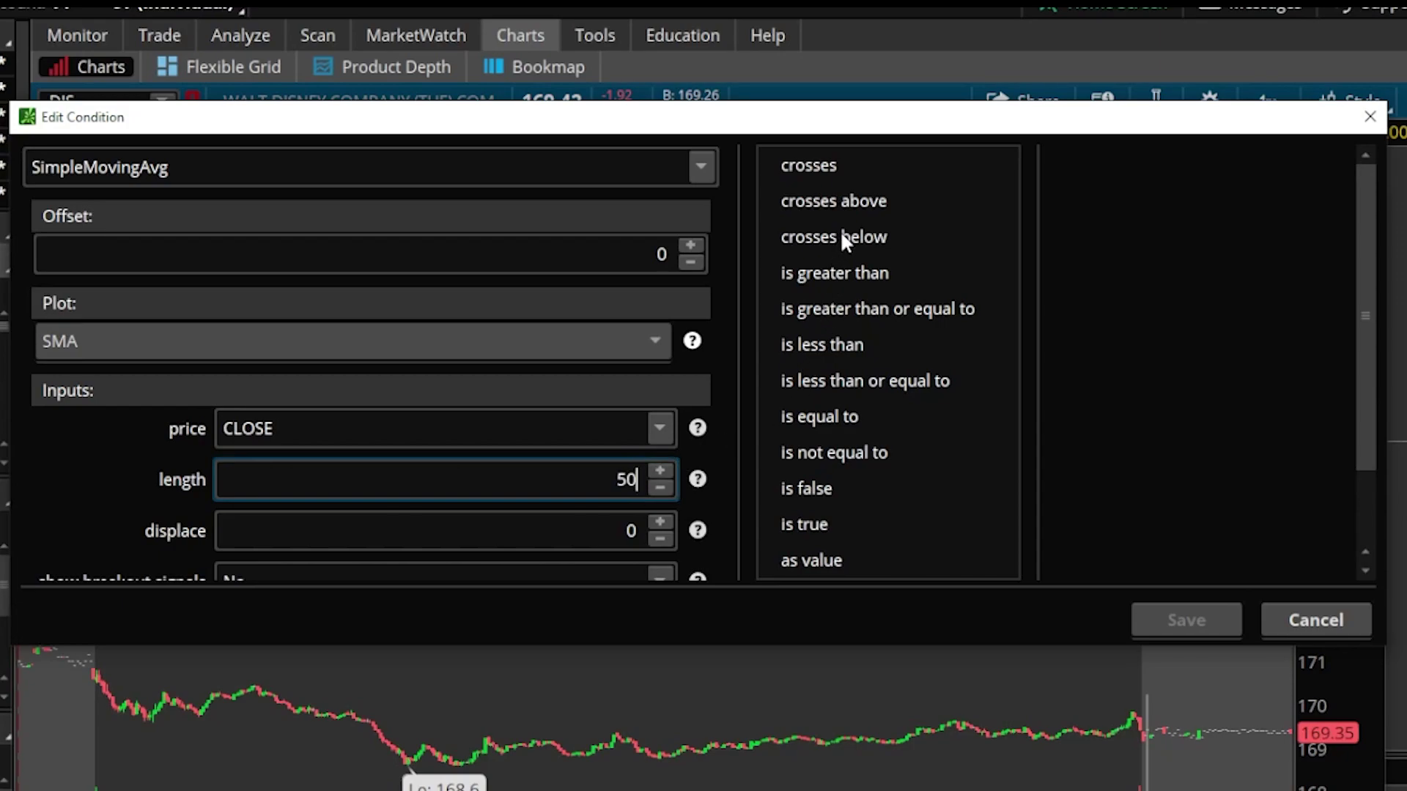
pyautogui.click(840, 200)
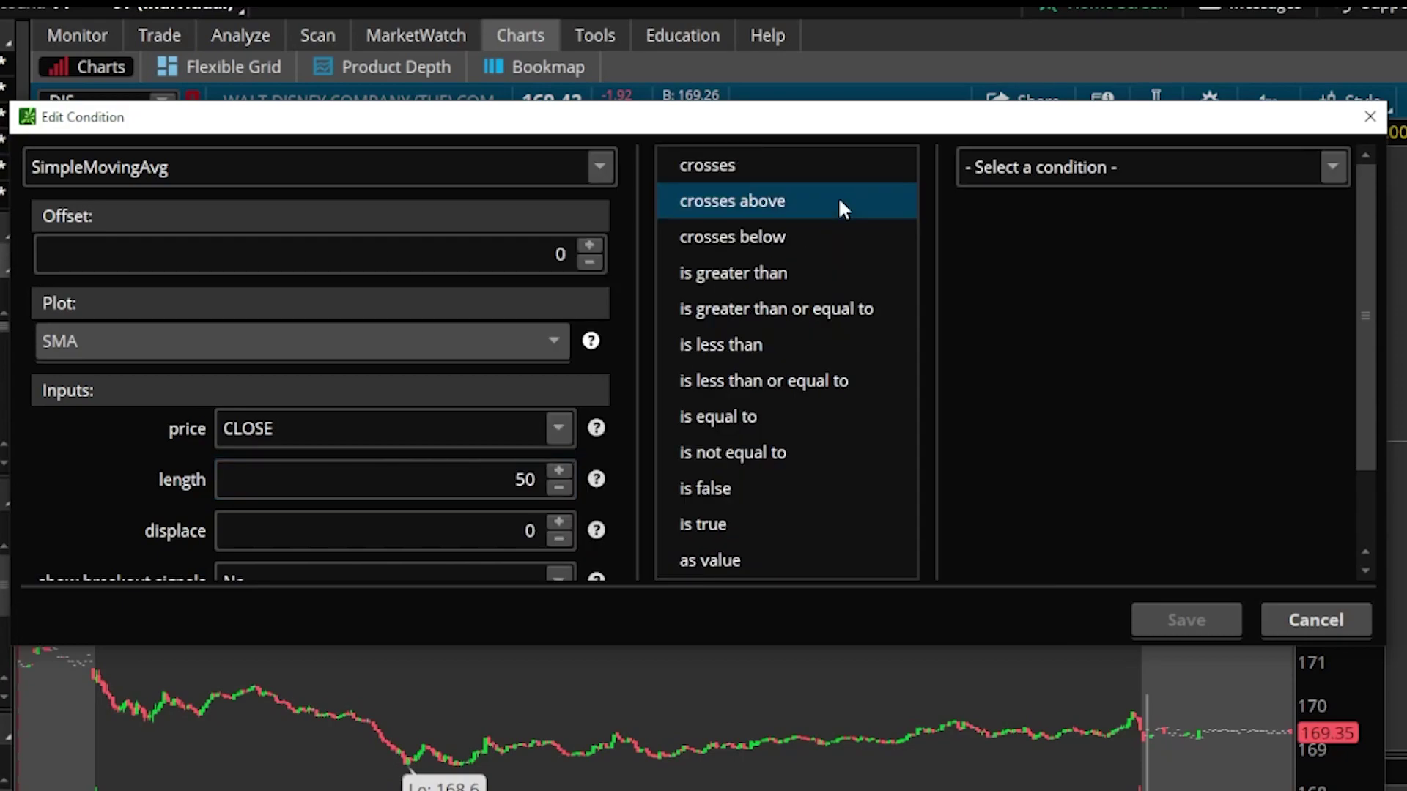
pyautogui.click(1292, 170)
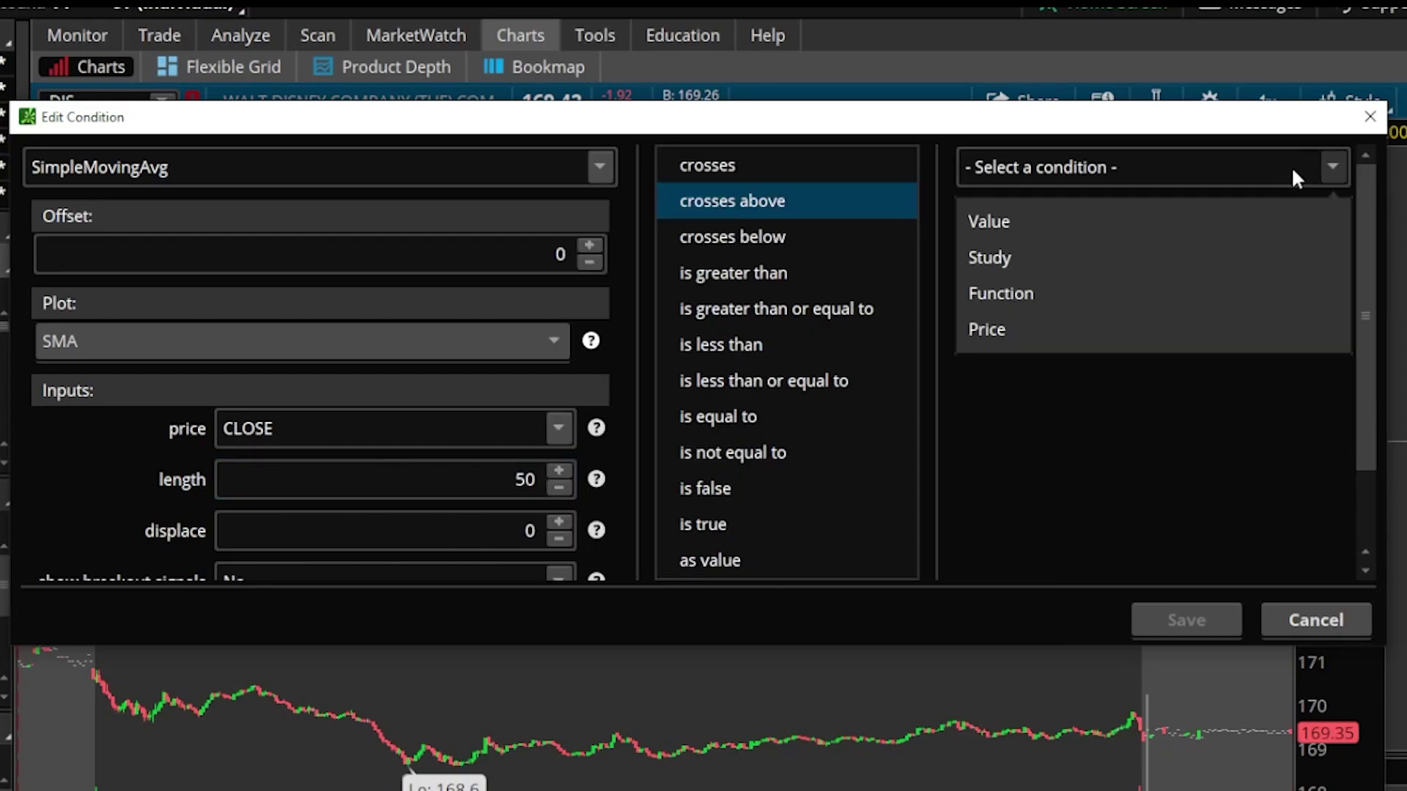
pyautogui.click(1083, 259)
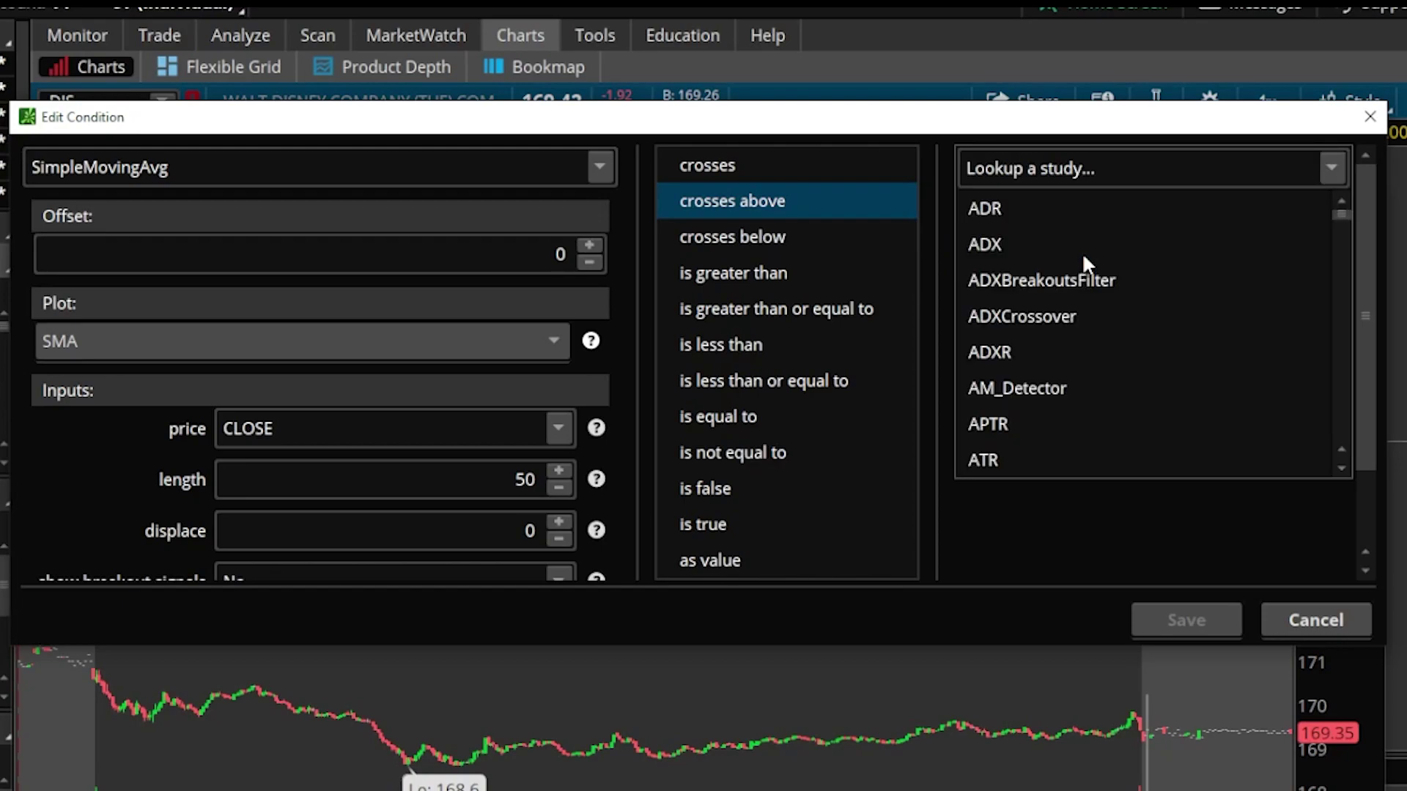
pyautogui.click(1068, 161)
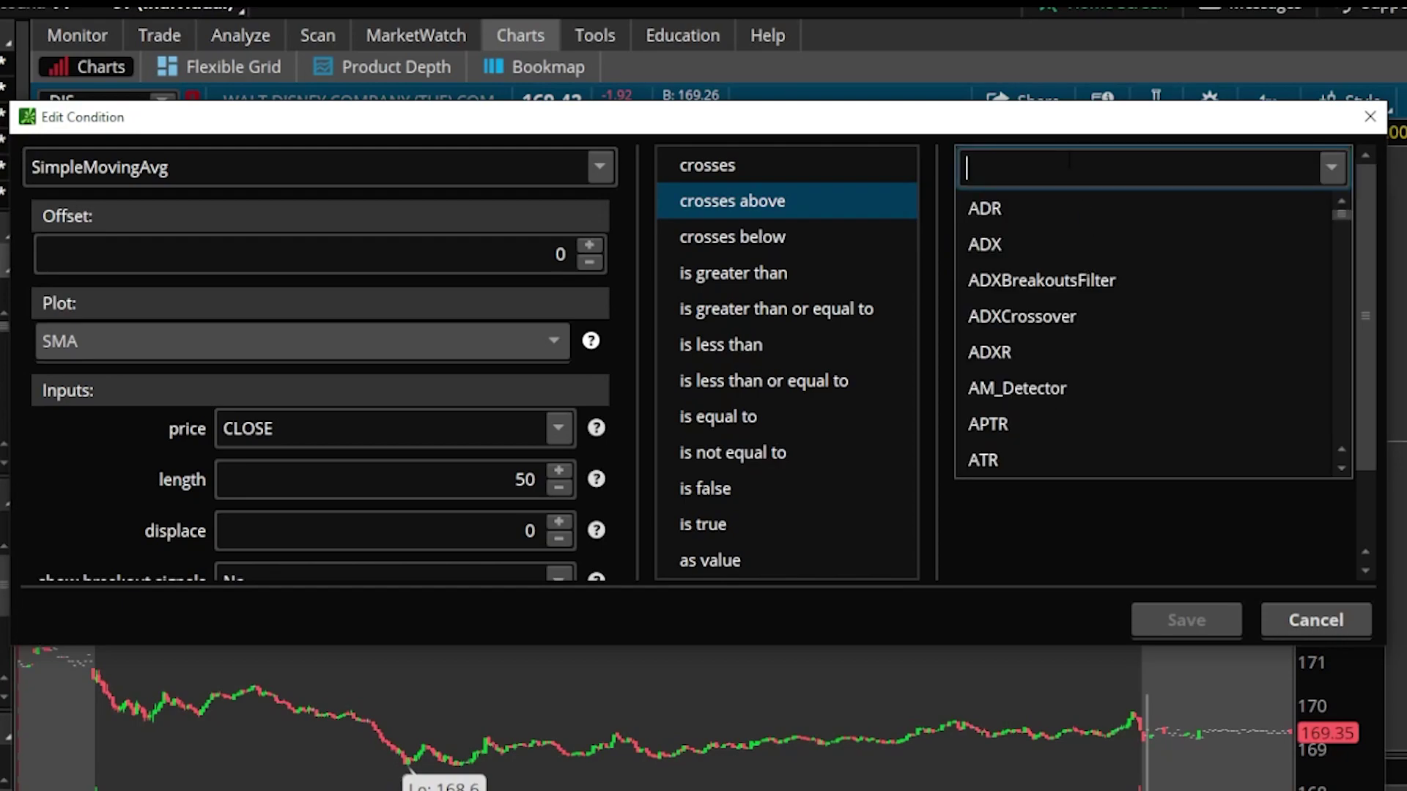
pyautogui.write('simple')
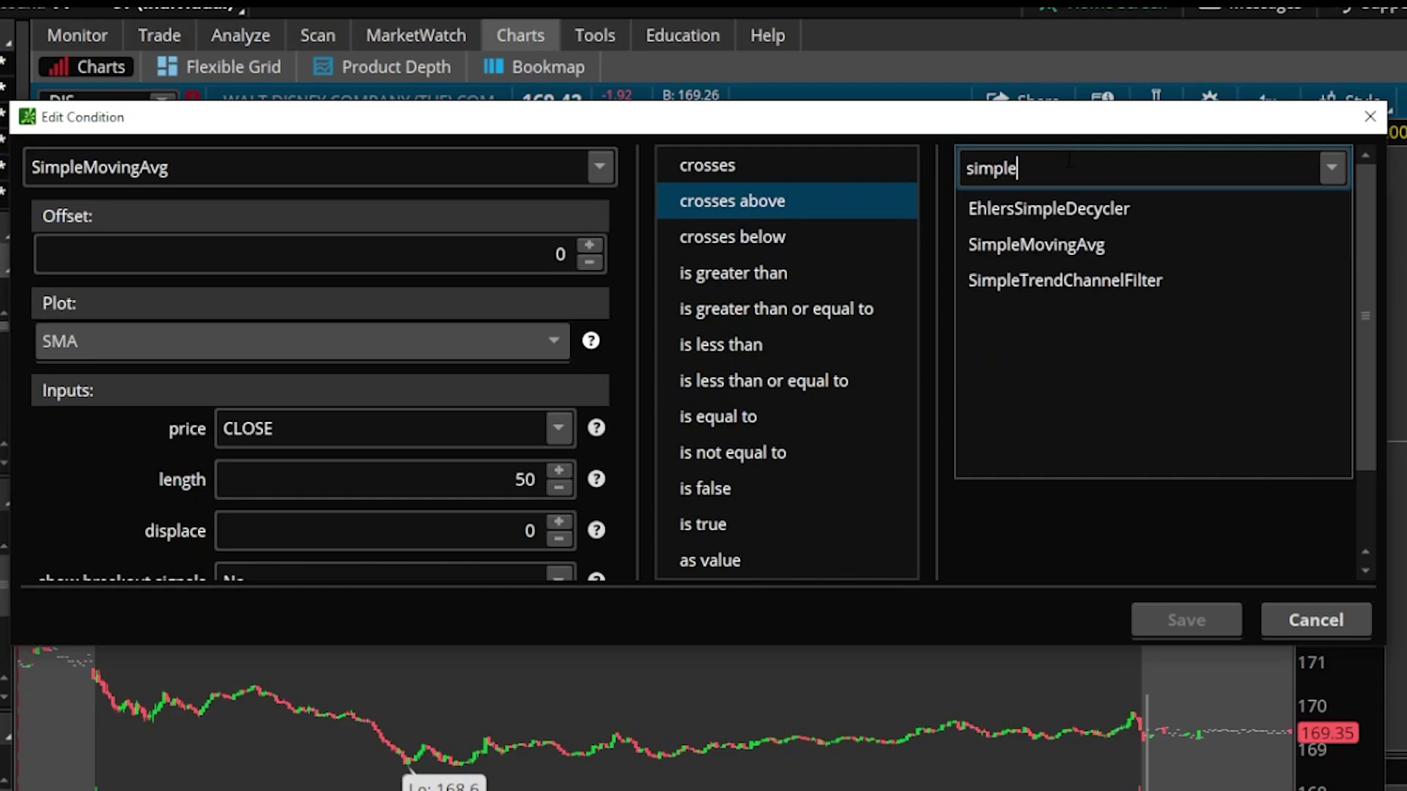
pyautogui.click(1066, 248)
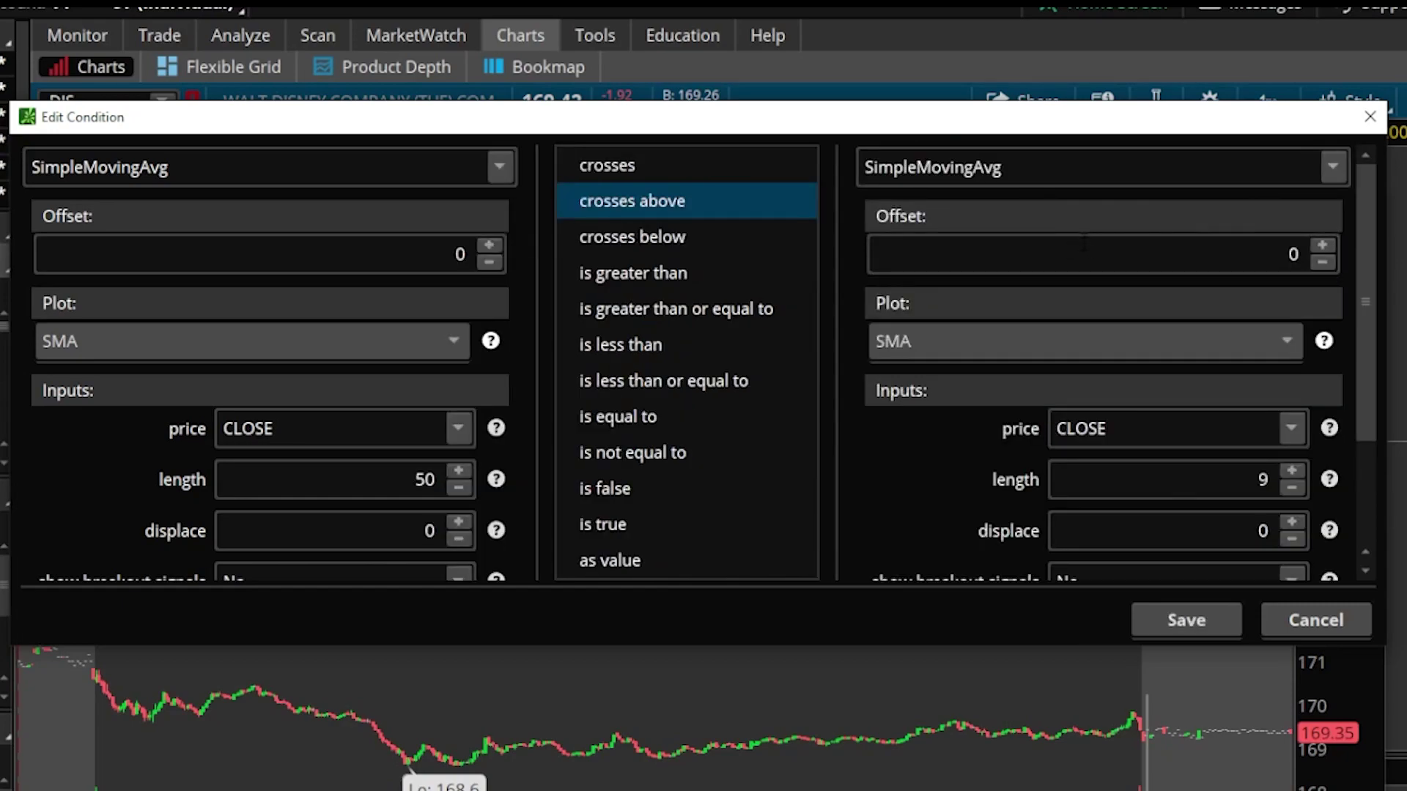
pyautogui.click(1261, 479)
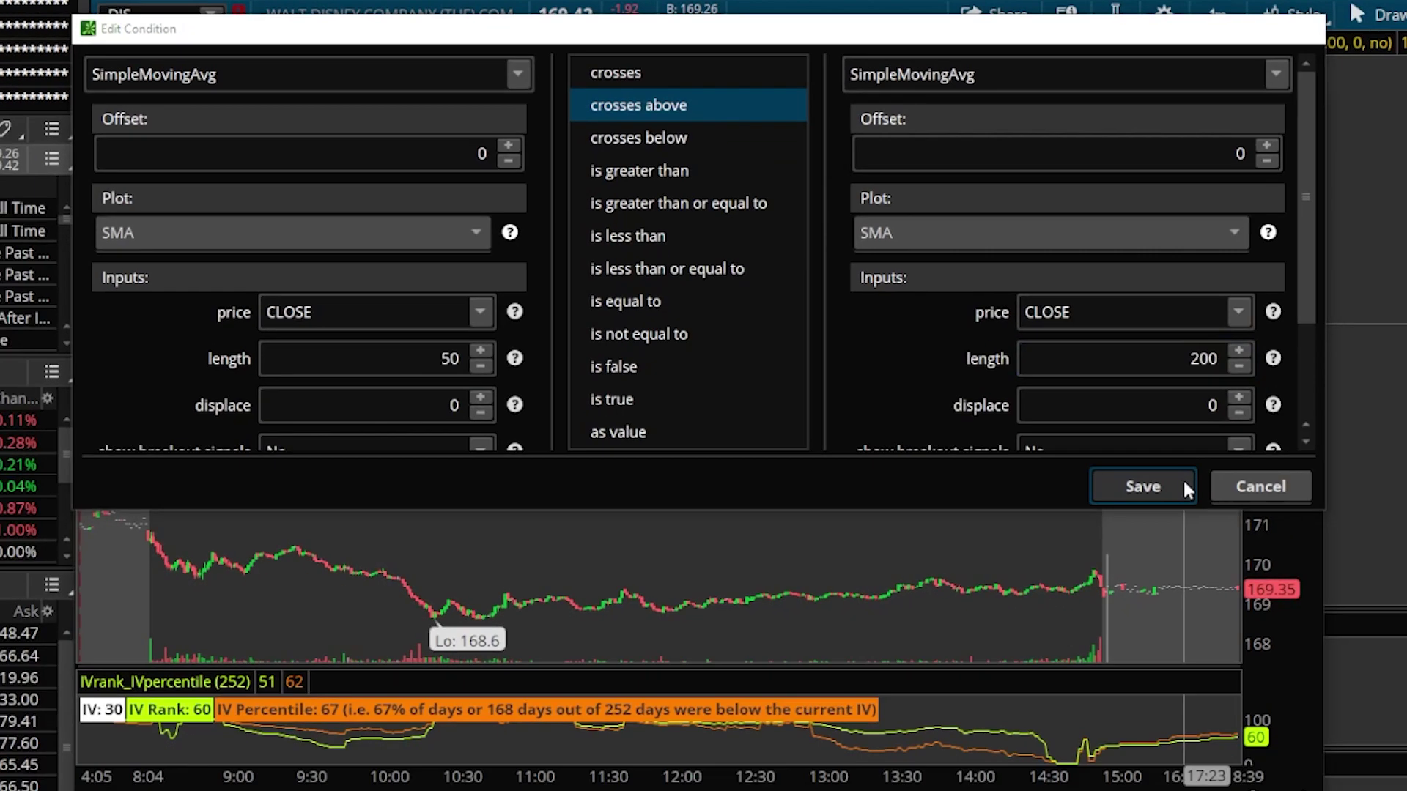
pyautogui.click(1143, 486)
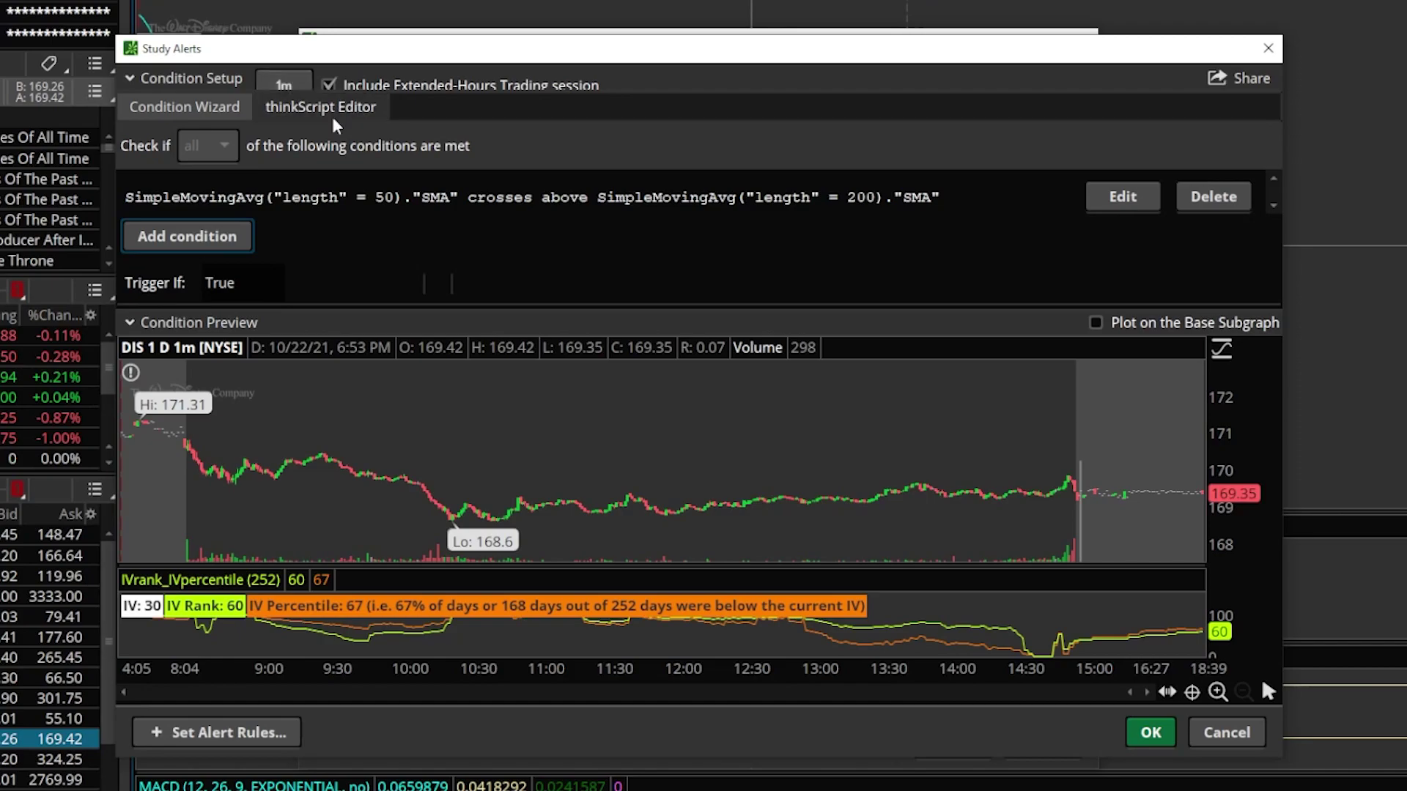
# Create the SMA 50/200 crossover alert on DIS and zoom the chart to roughly 13:00–14:50
pyautogui.click(1150, 732)
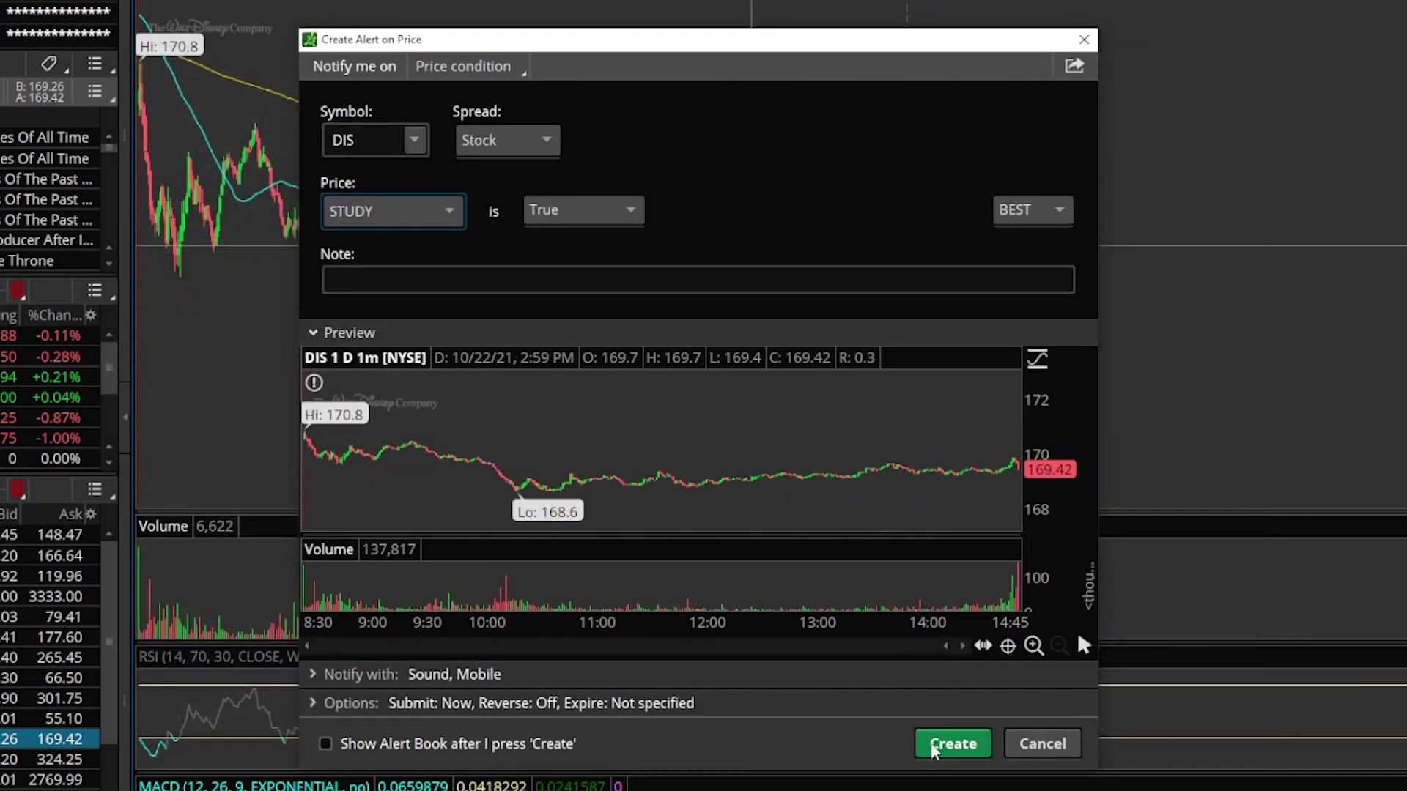
pyautogui.click(953, 743)
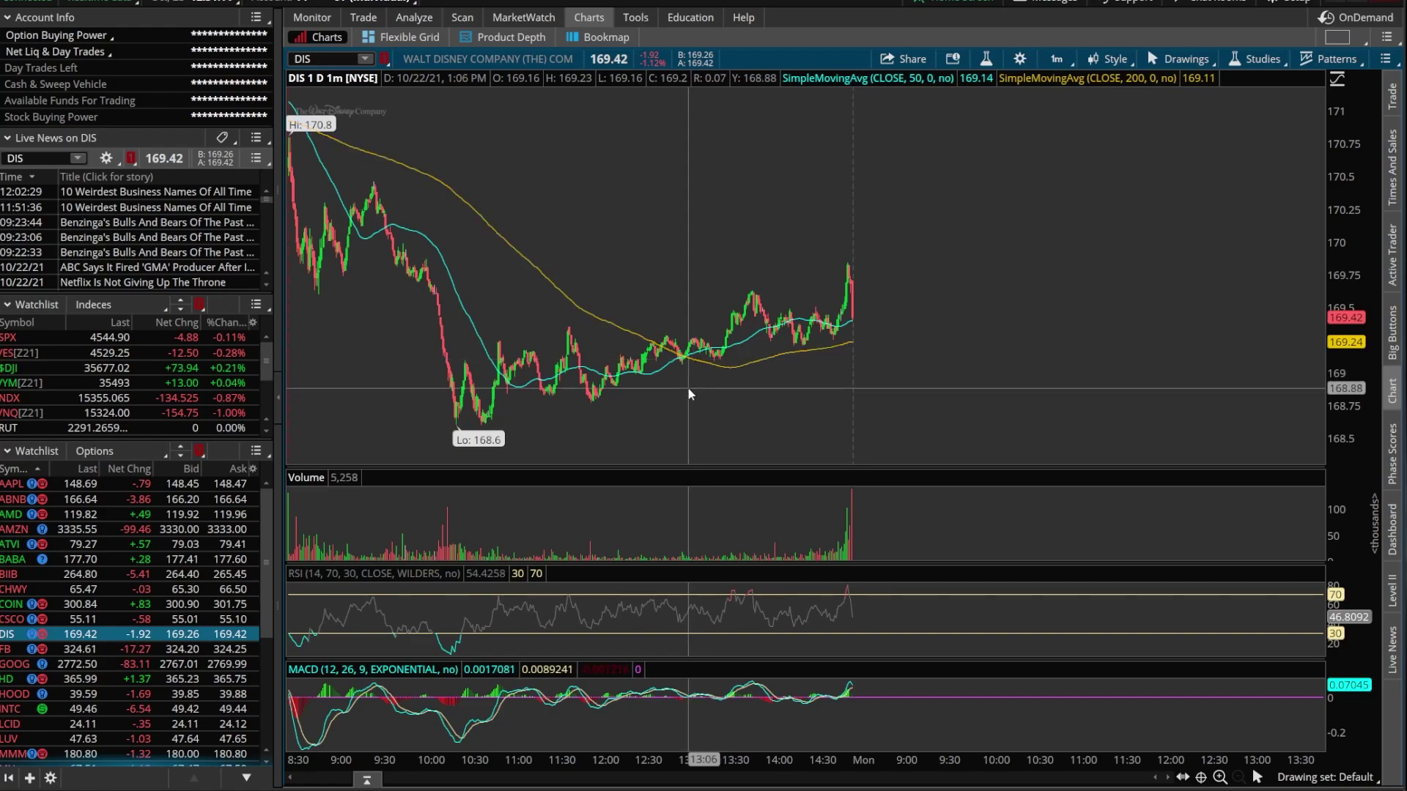
pyautogui.moveTo(681, 284); pyautogui.dragTo(877, 282)
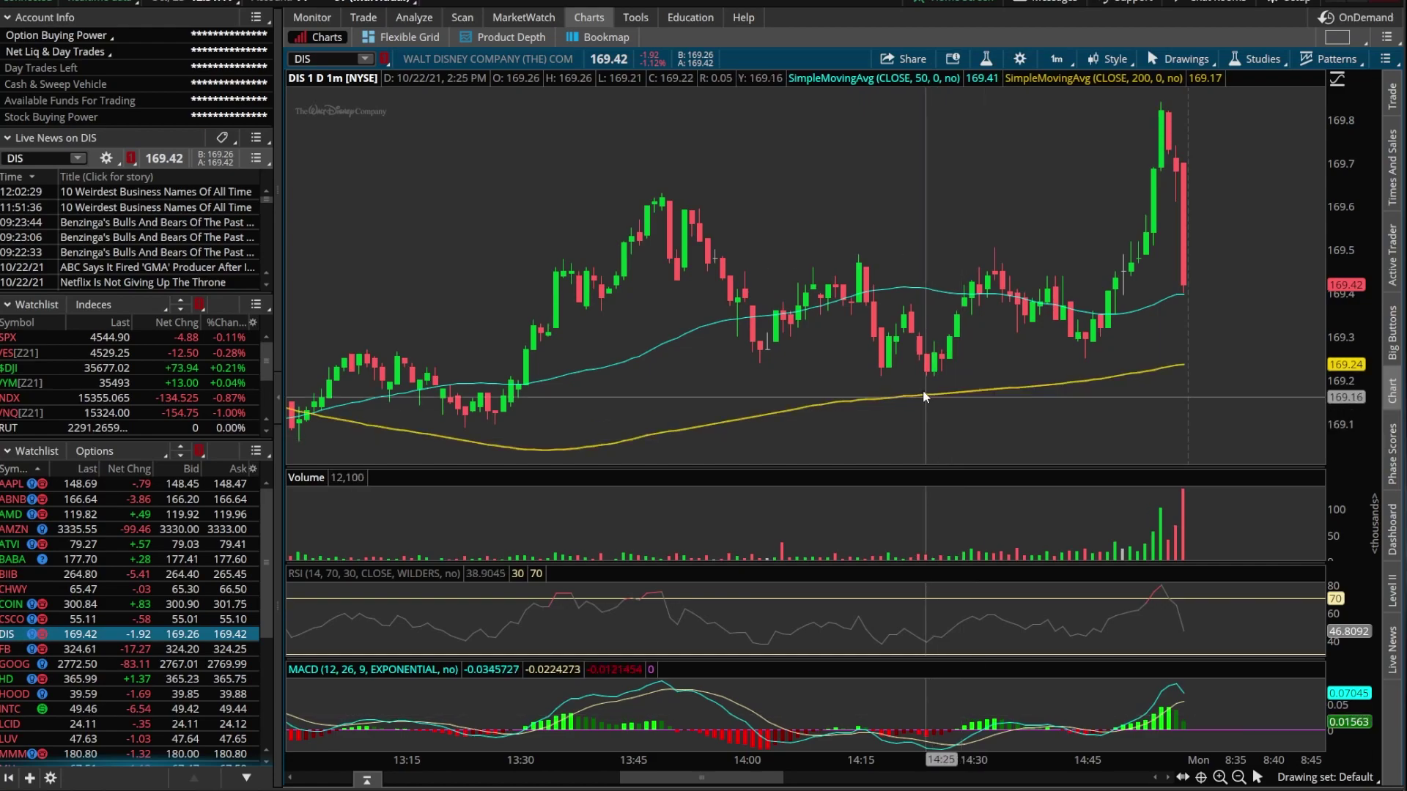
# Start a new DIS study alert and delete its SMA crossover condition
pyautogui.rightClick(839, 255)
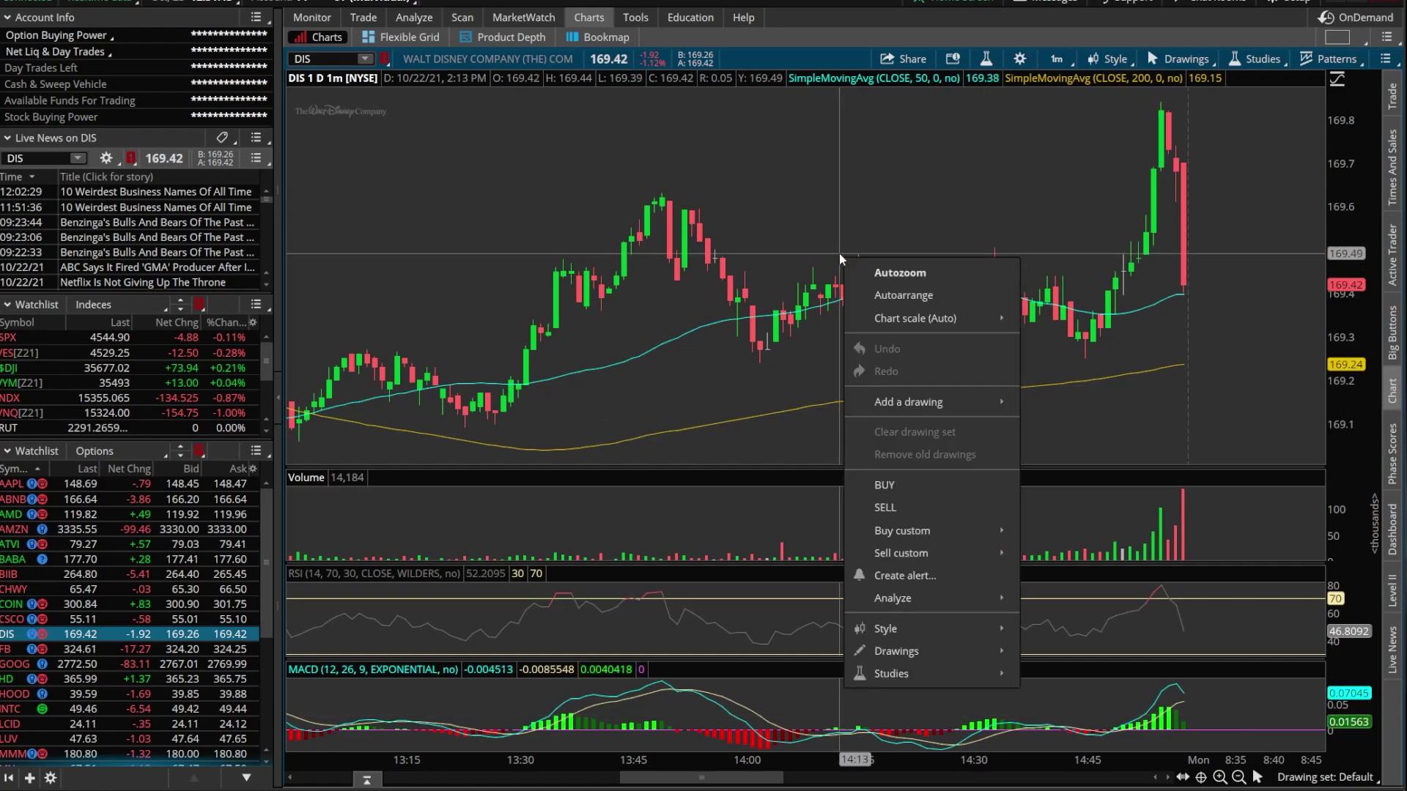
pyautogui.click(926, 575)
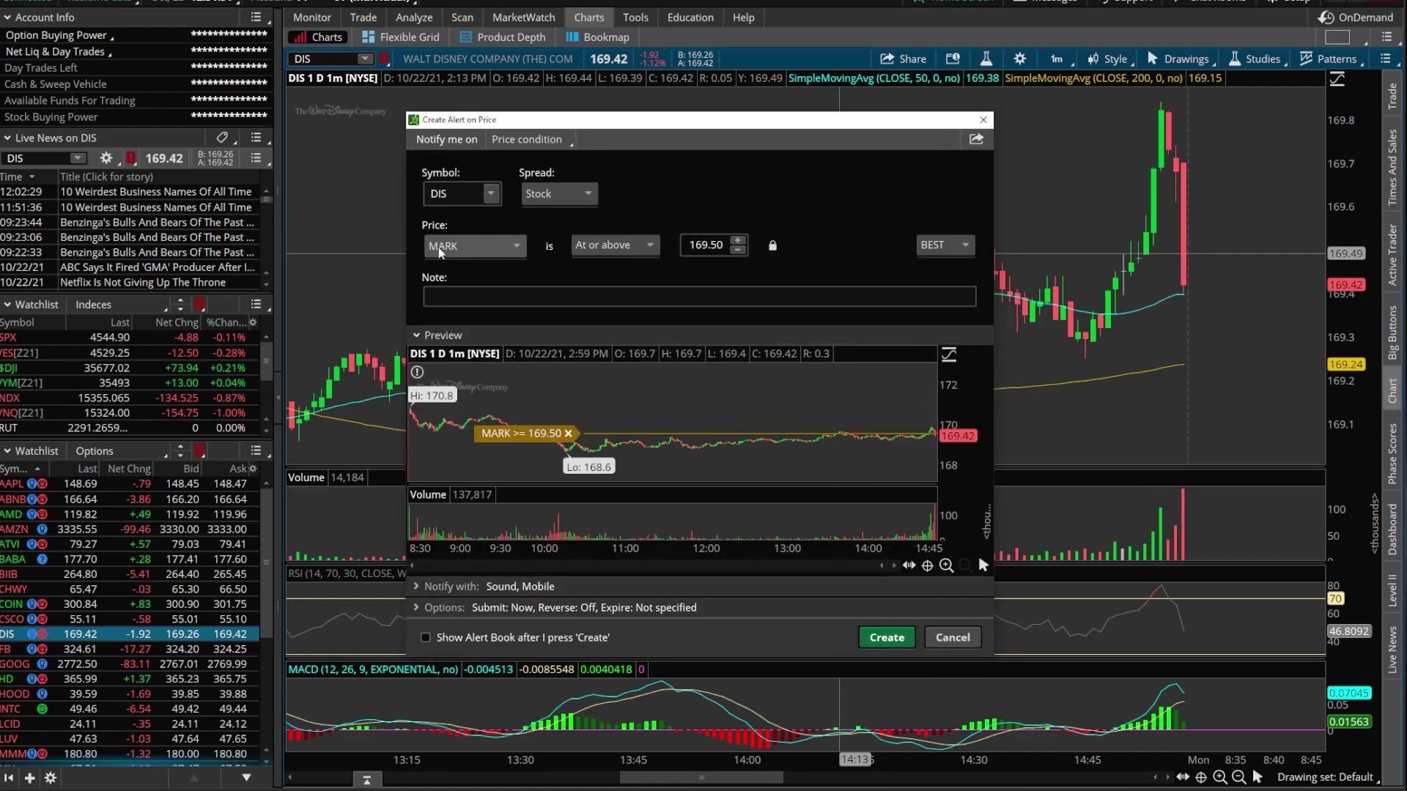
pyautogui.click(459, 249)
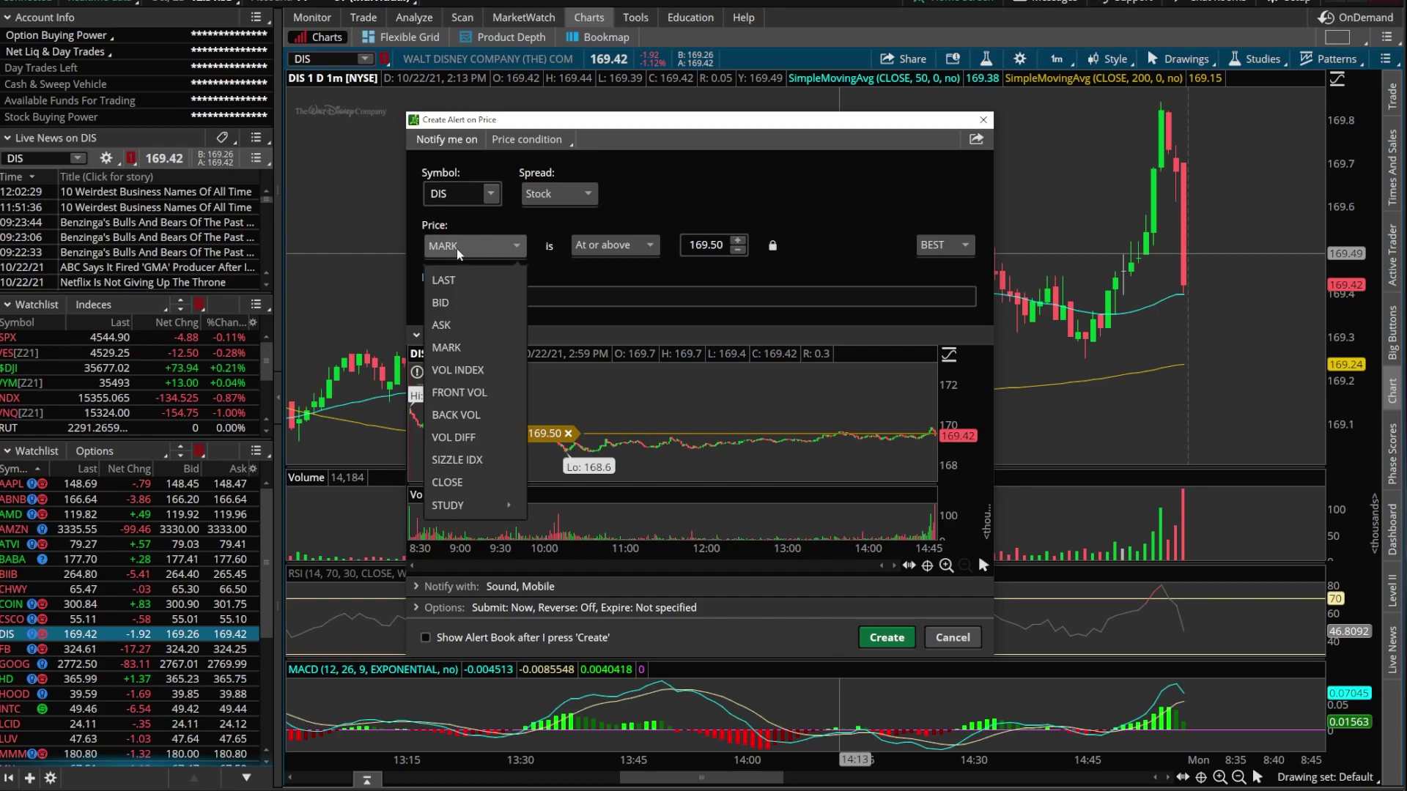
pyautogui.moveTo(486, 511)
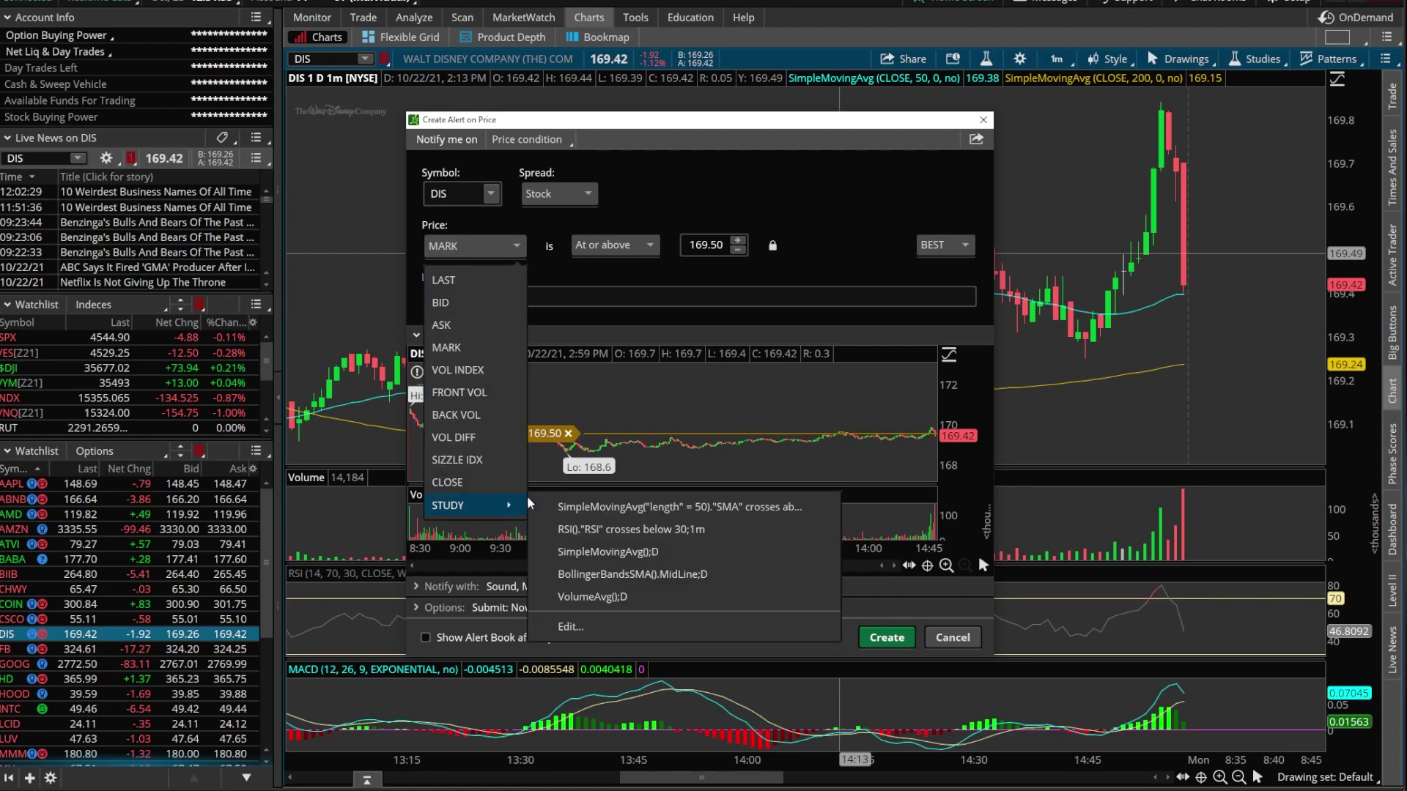
pyautogui.click(616, 628)
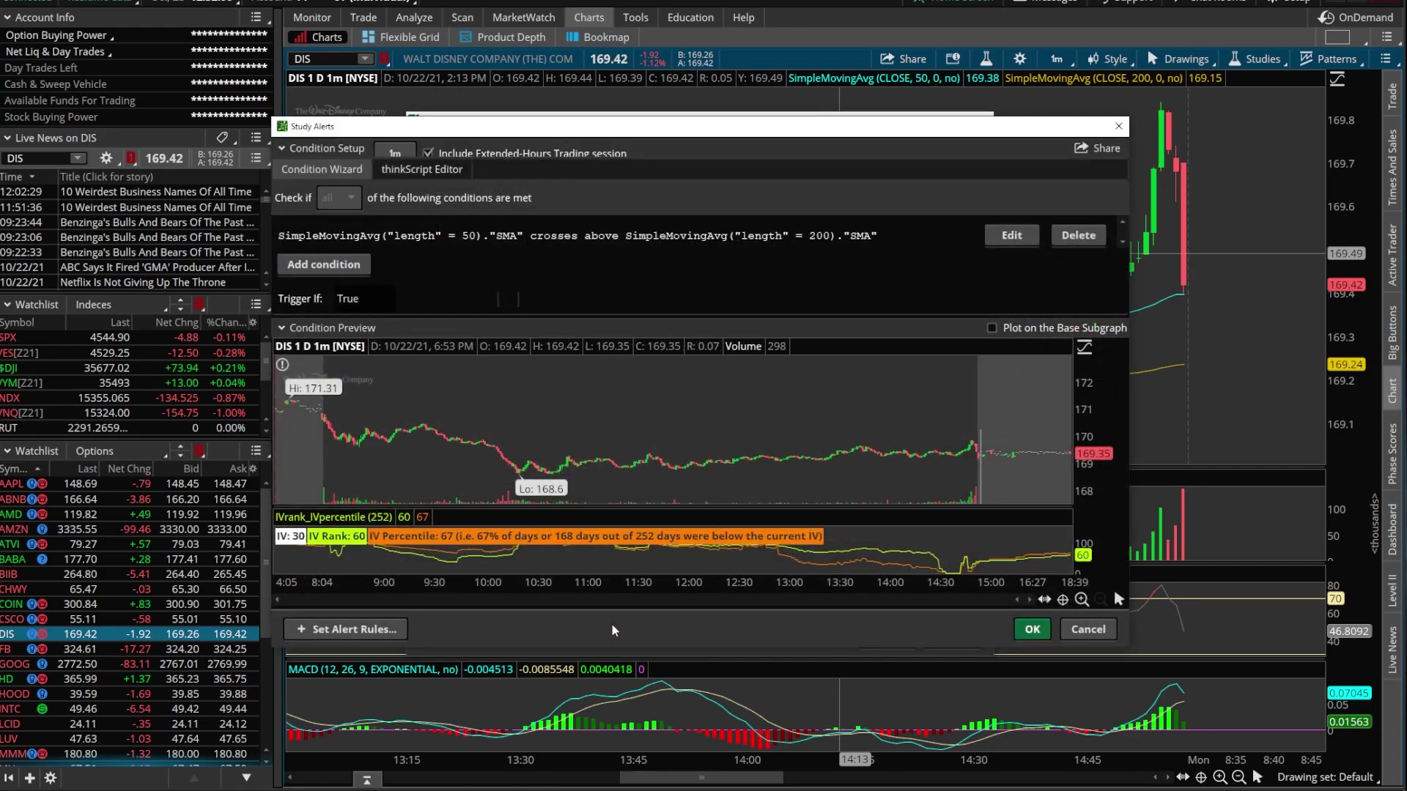
pyautogui.click(1072, 241)
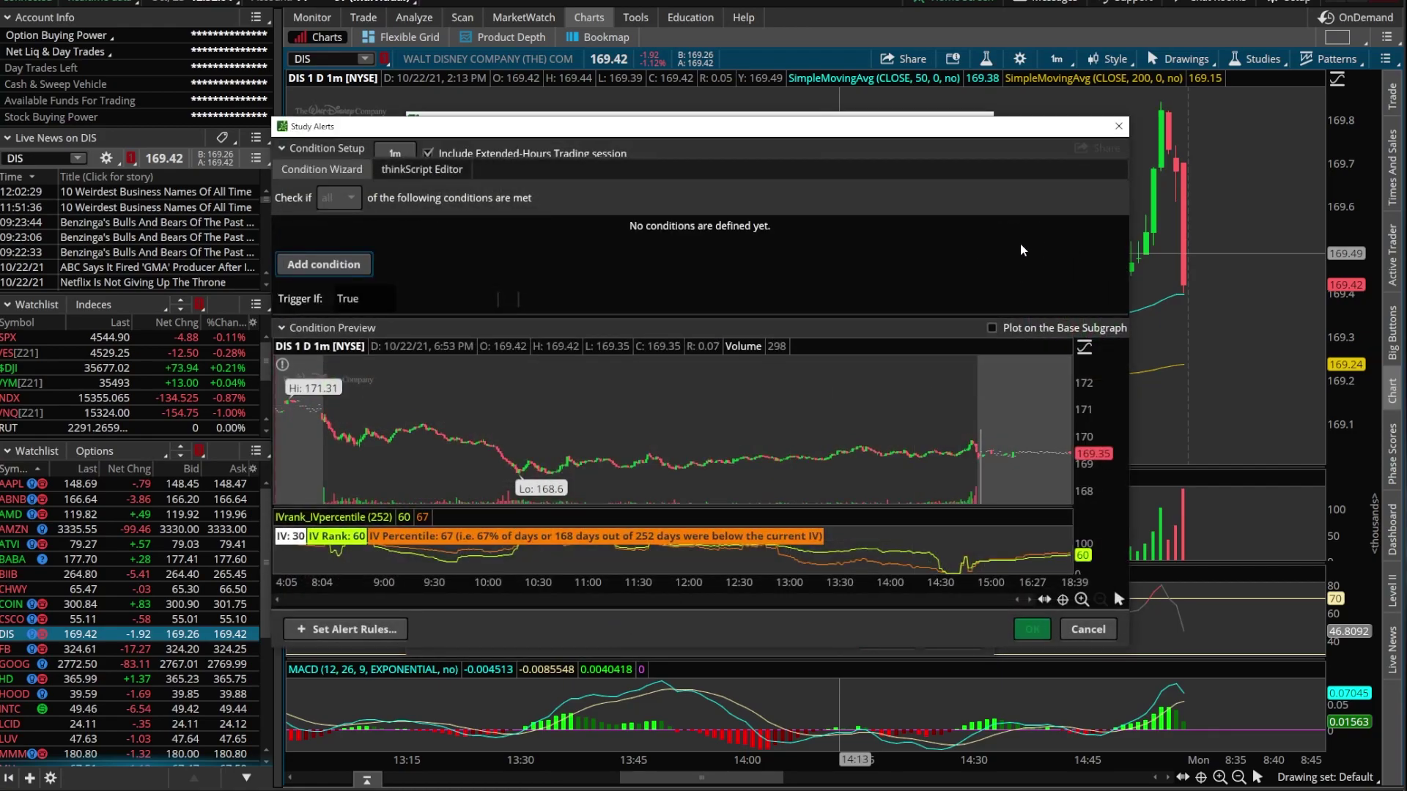
# Add a new condition on the MACD study using its Value plot
pyautogui.click(359, 266)
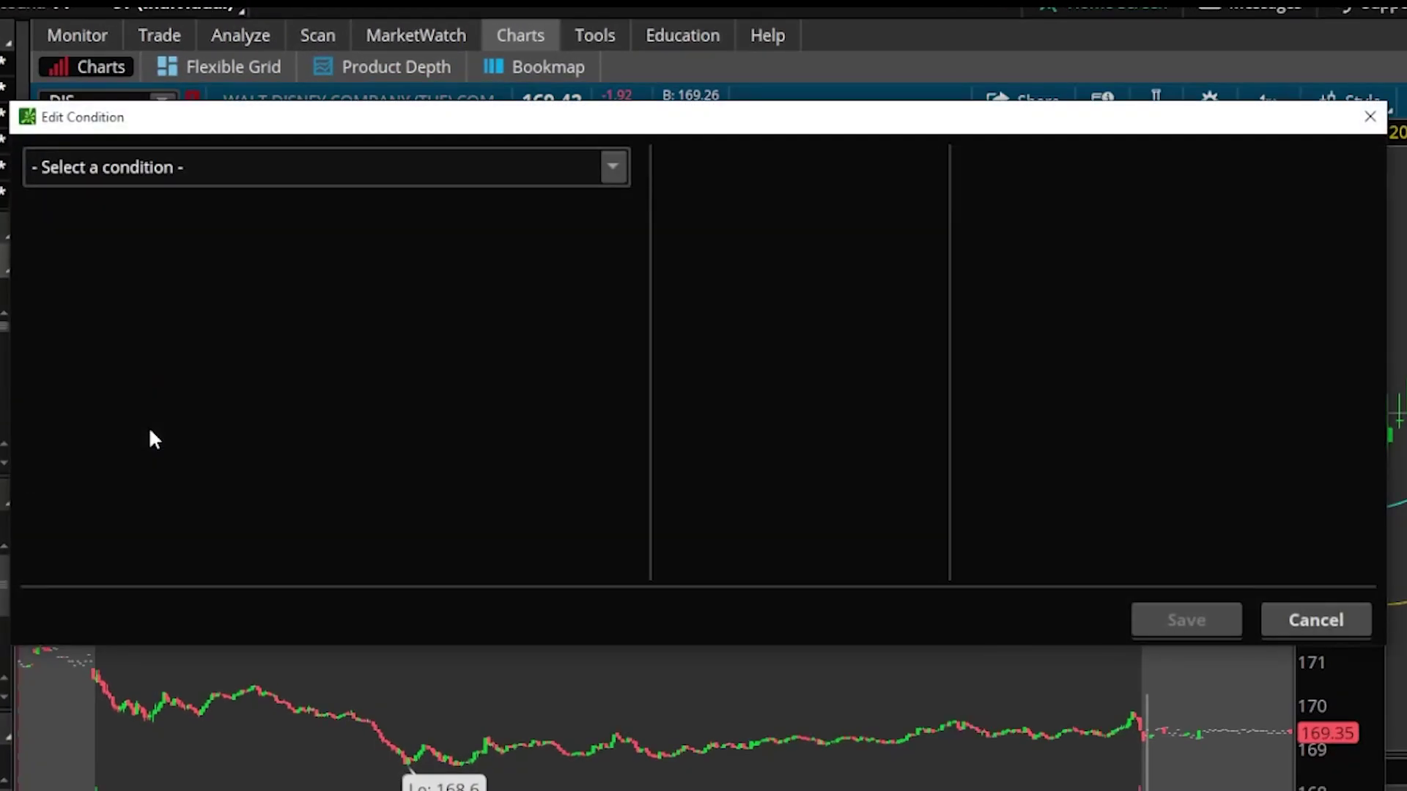
pyautogui.click(611, 170)
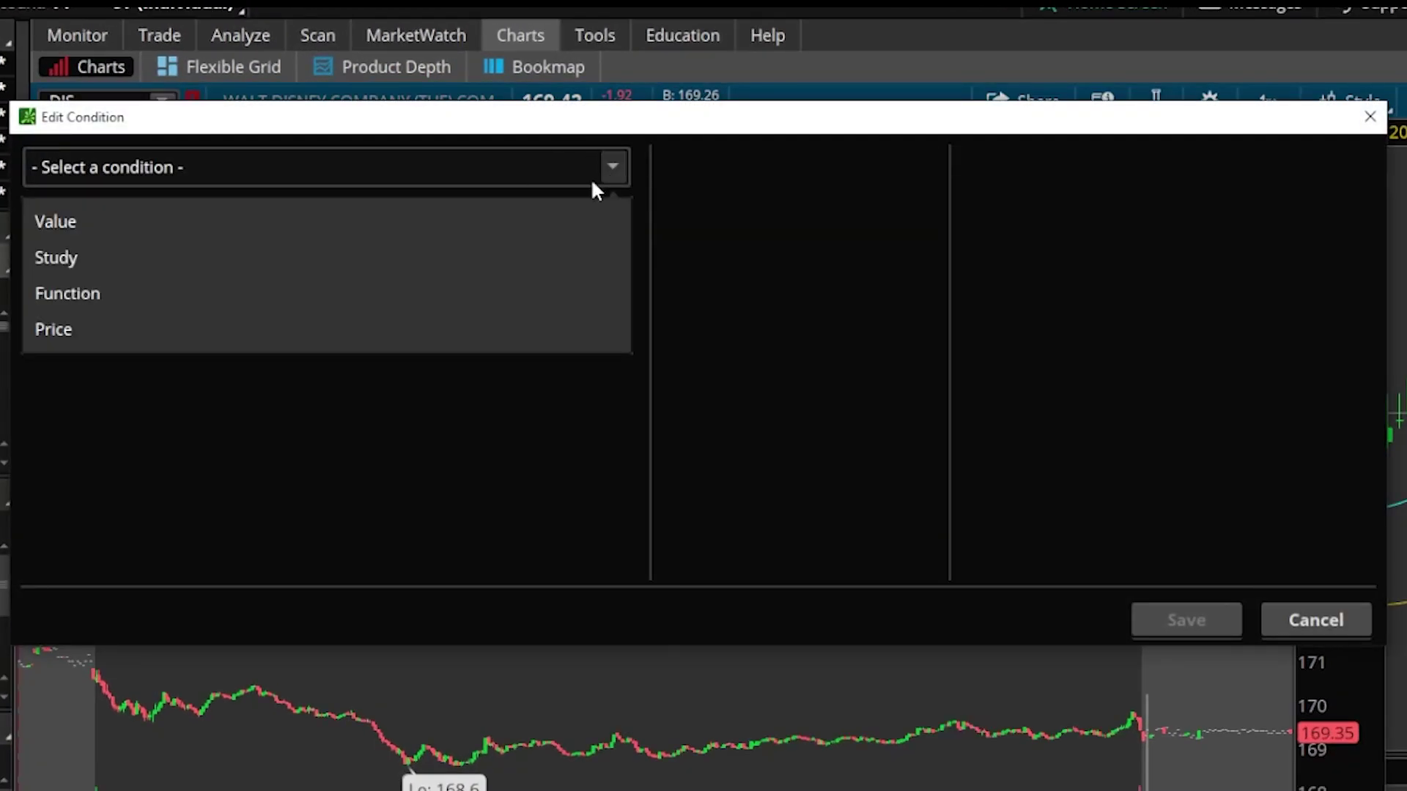
pyautogui.click(425, 264)
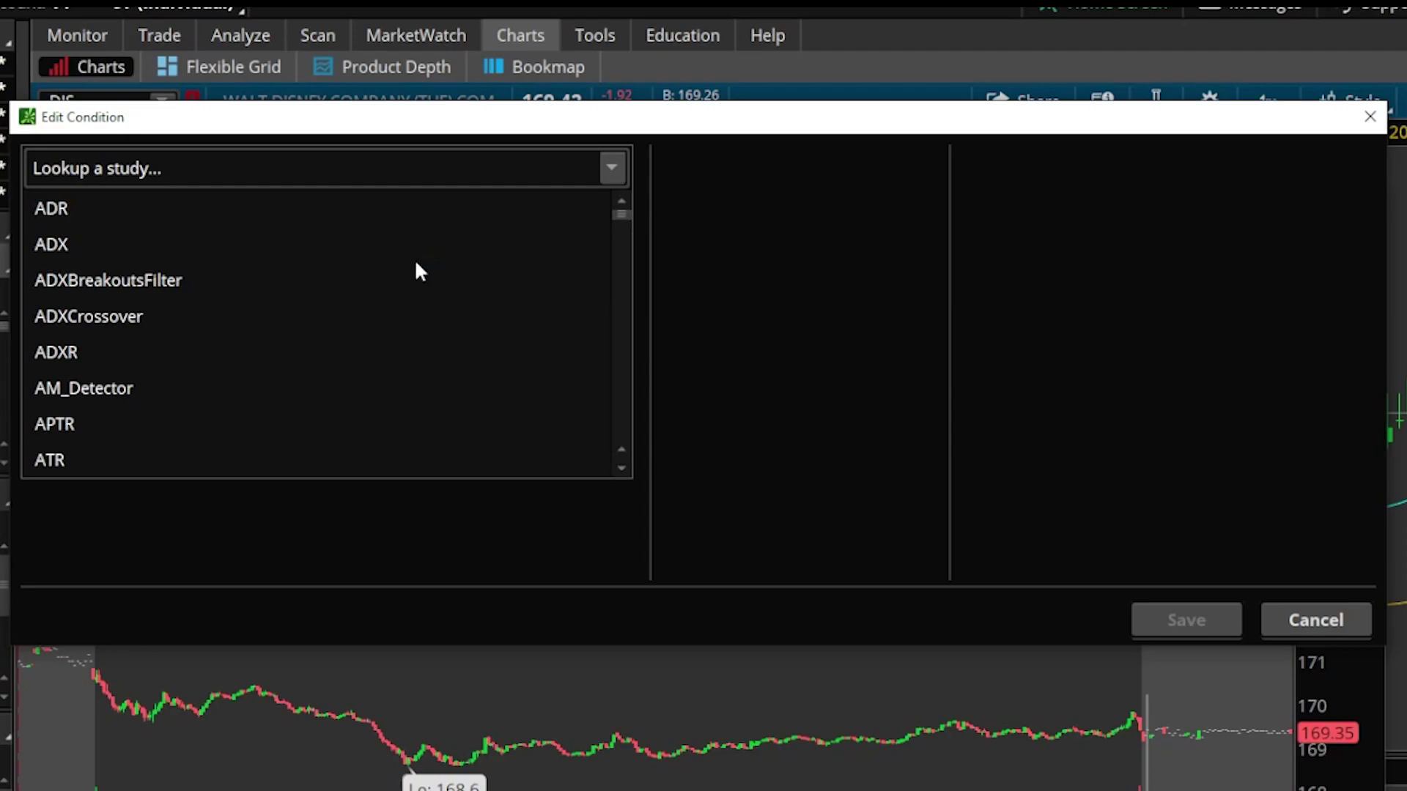
pyautogui.click(186, 167)
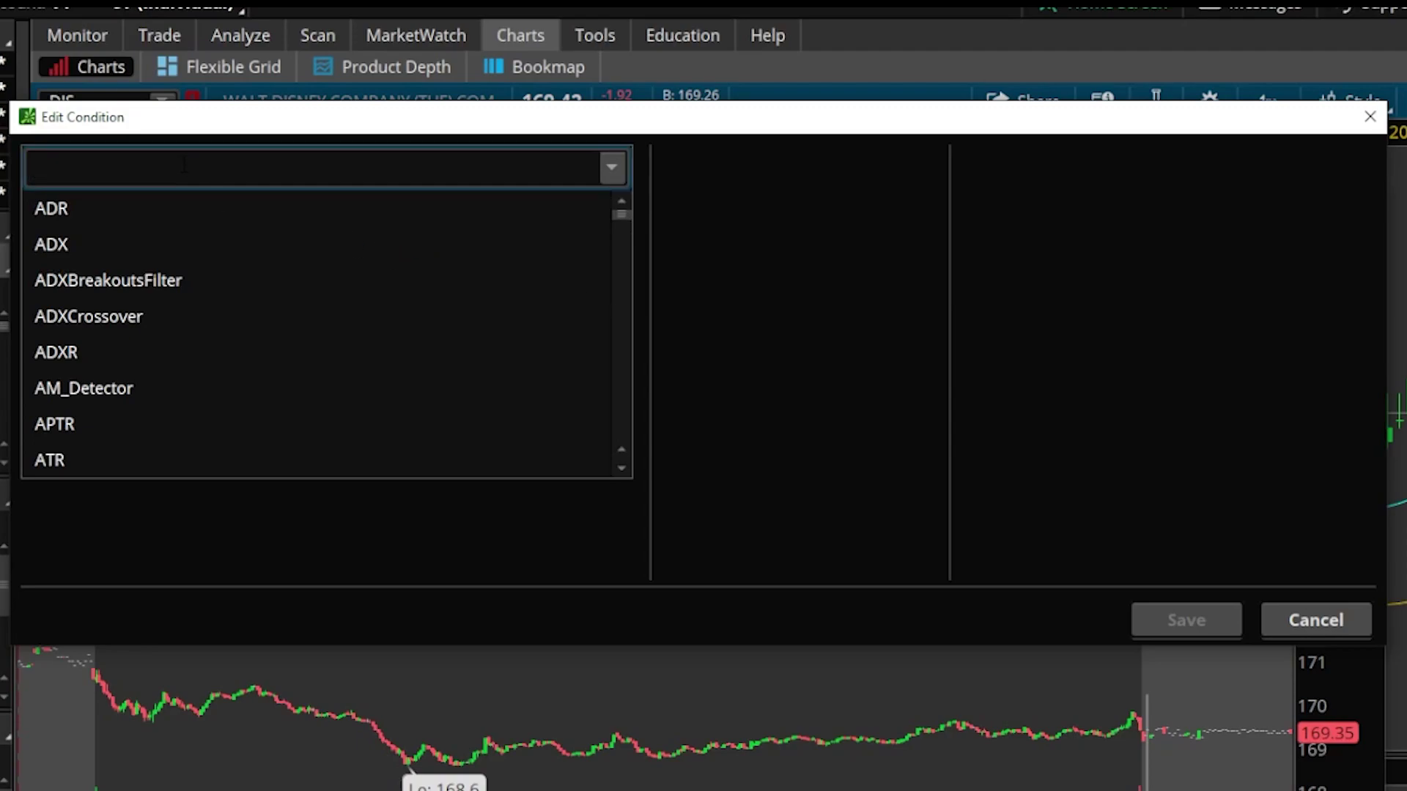
pyautogui.write('macd')
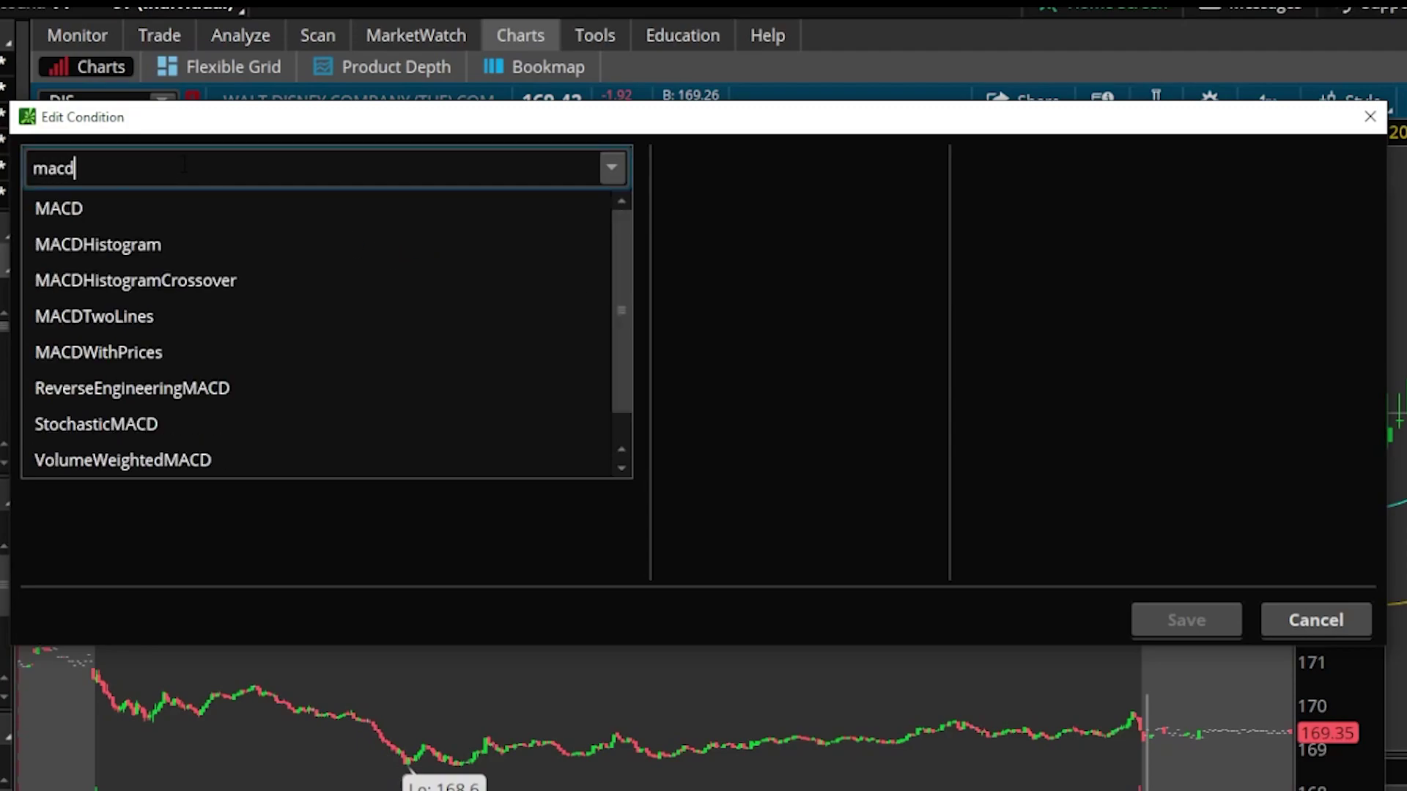
pyautogui.click(138, 212)
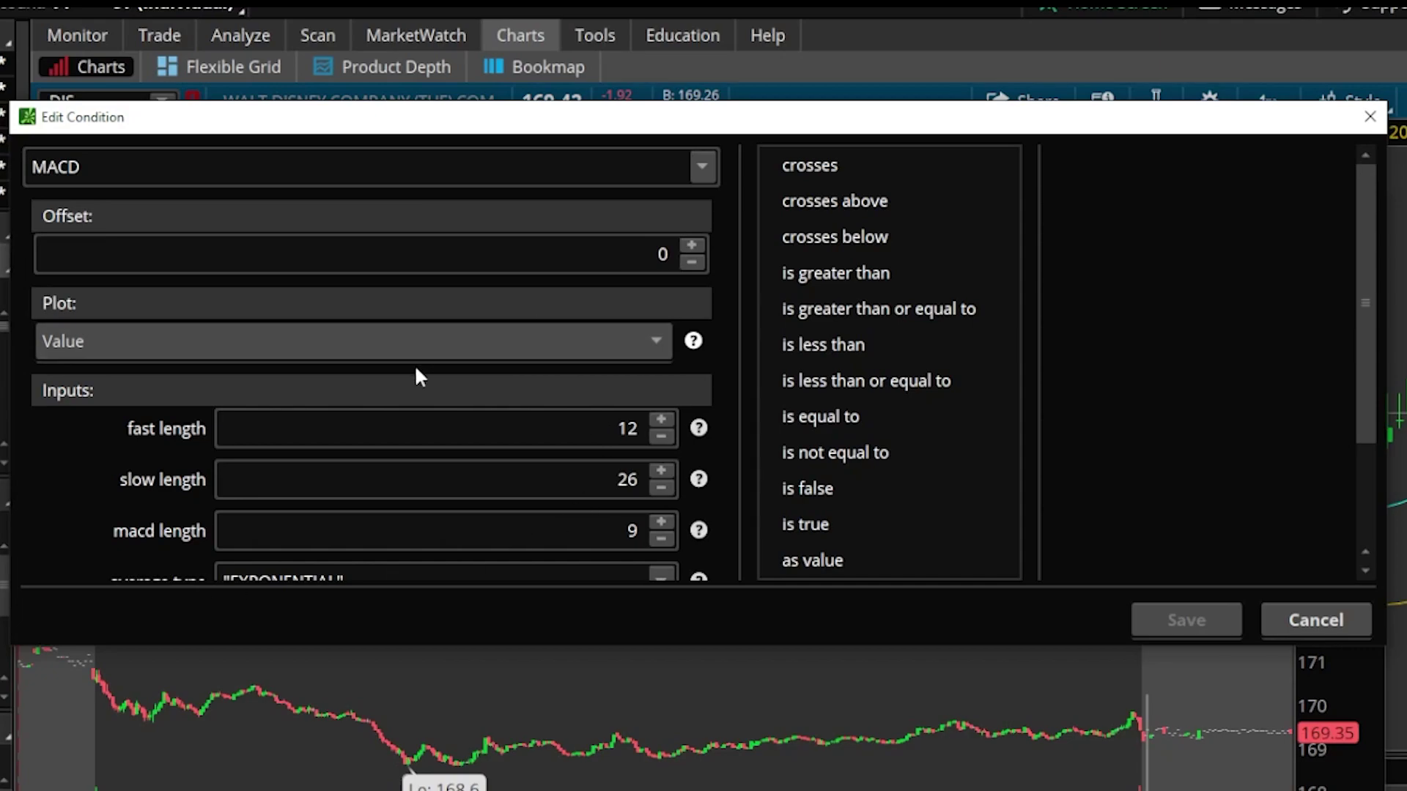
pyautogui.click(133, 341)
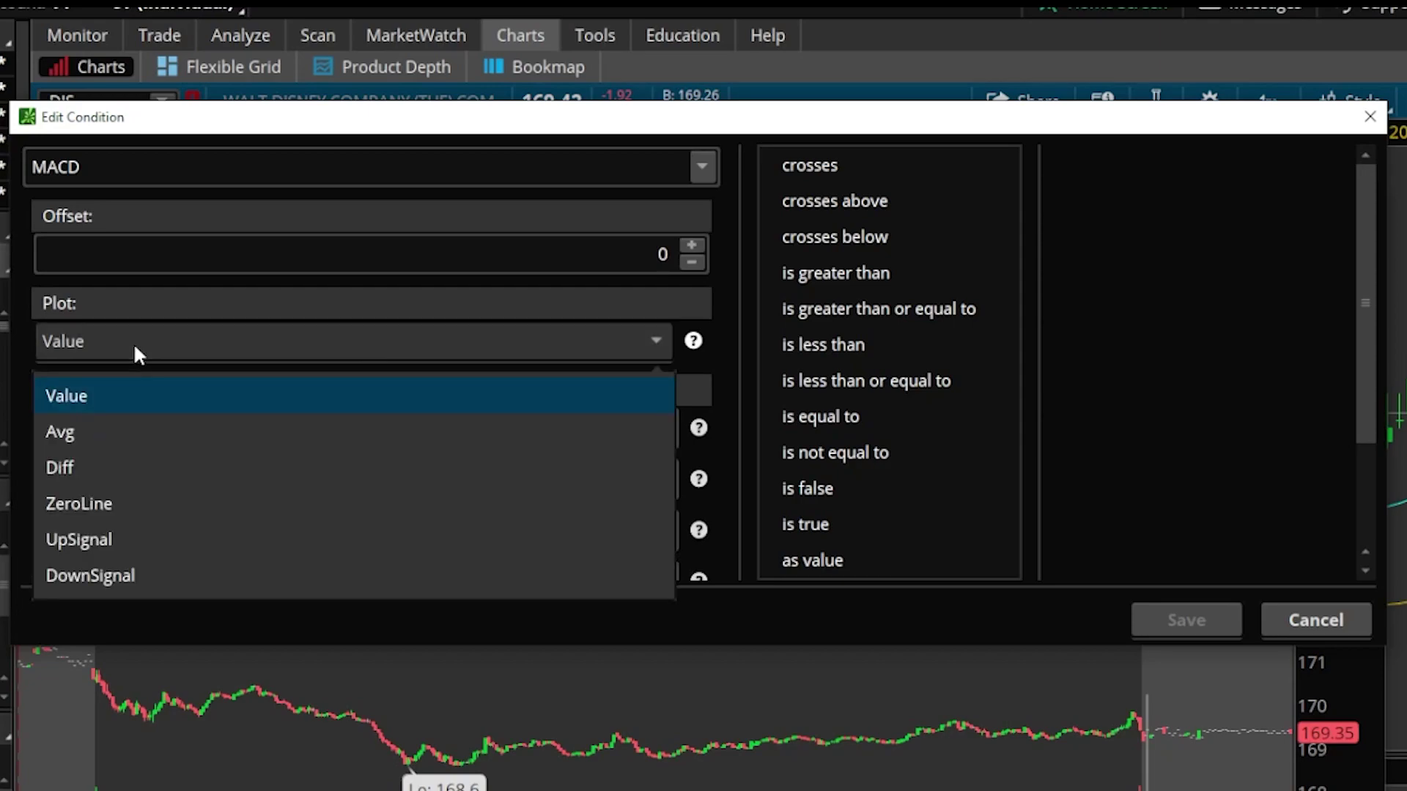
pyautogui.click(133, 342)
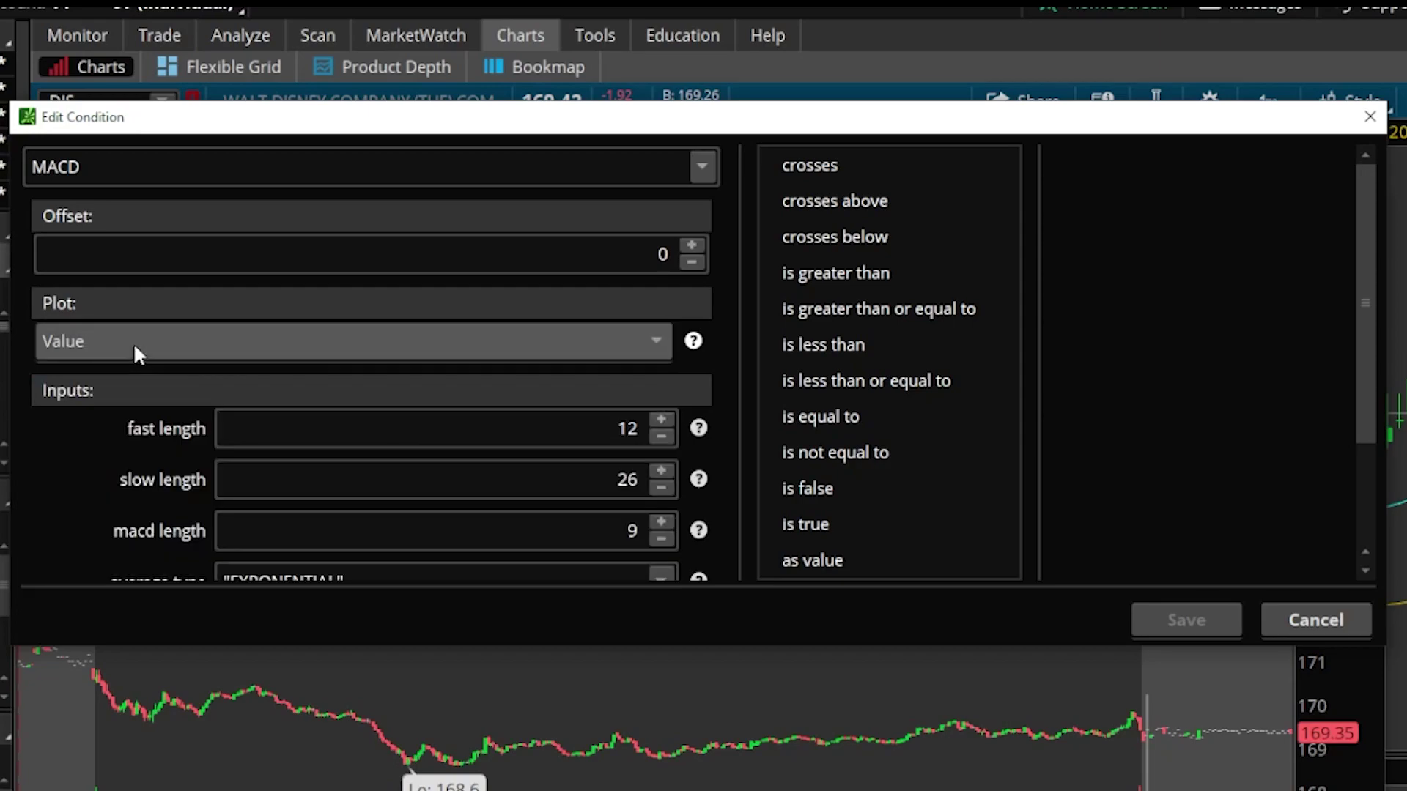
# Make MACD Value cross above a second MACD study's Avg plot
pyautogui.click(850, 199)
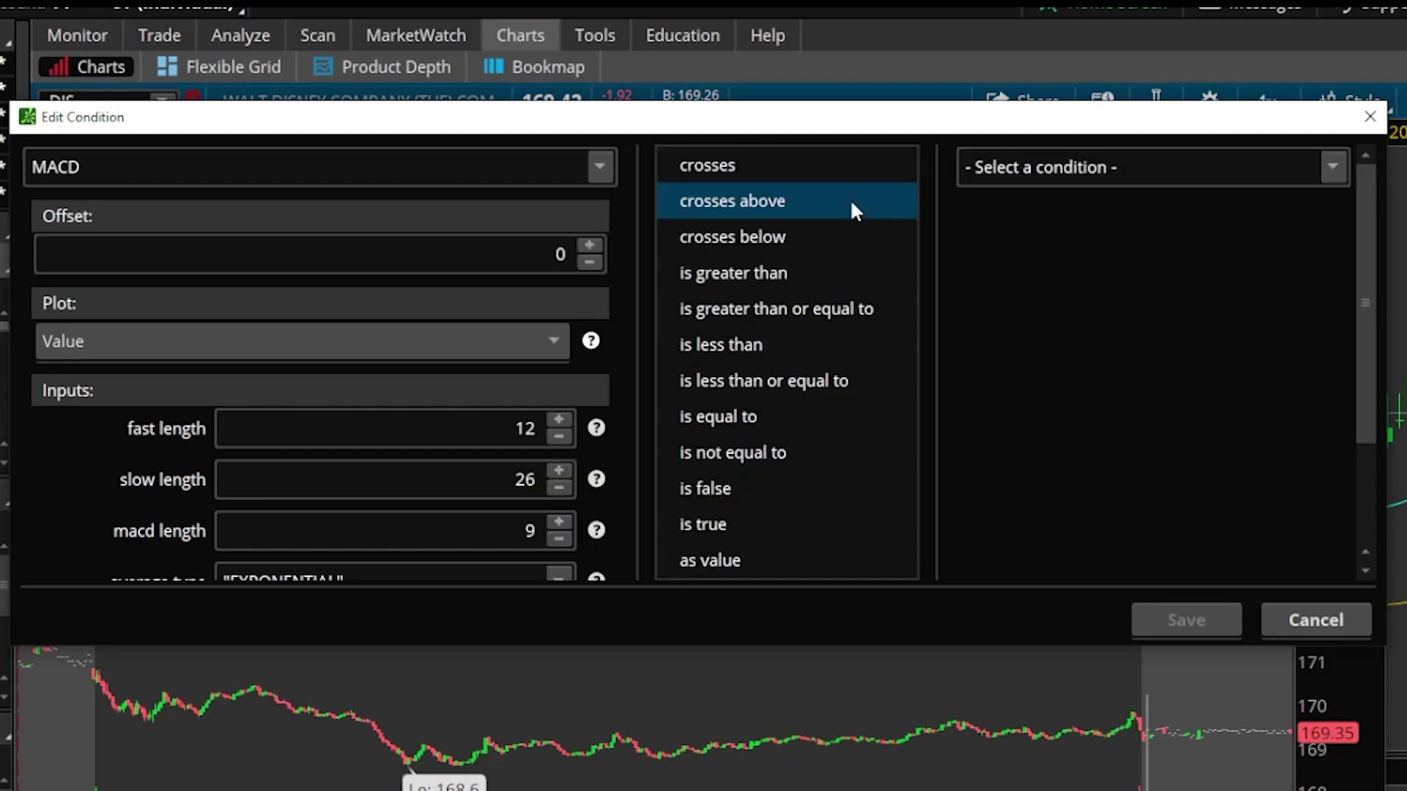
pyautogui.click(1173, 164)
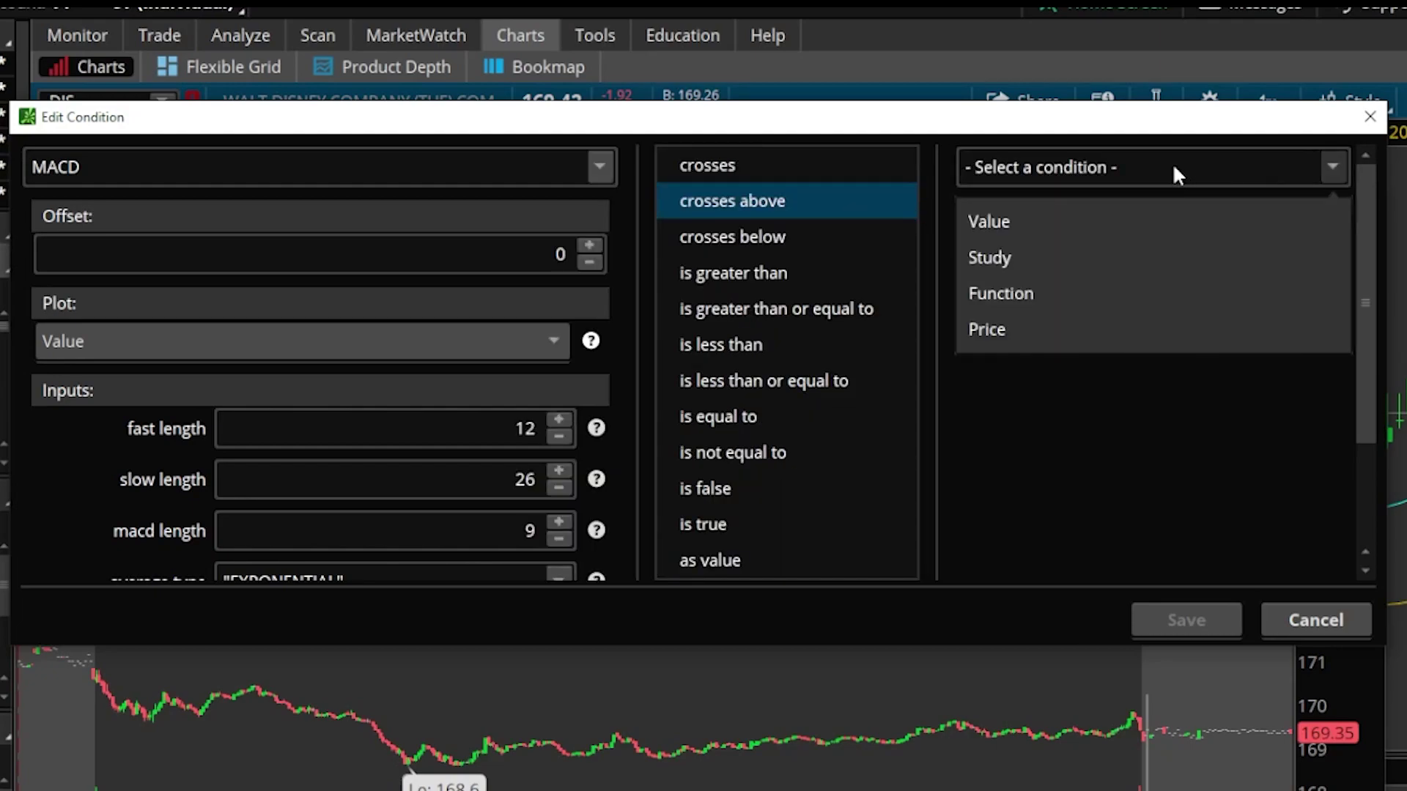
pyautogui.click(1121, 257)
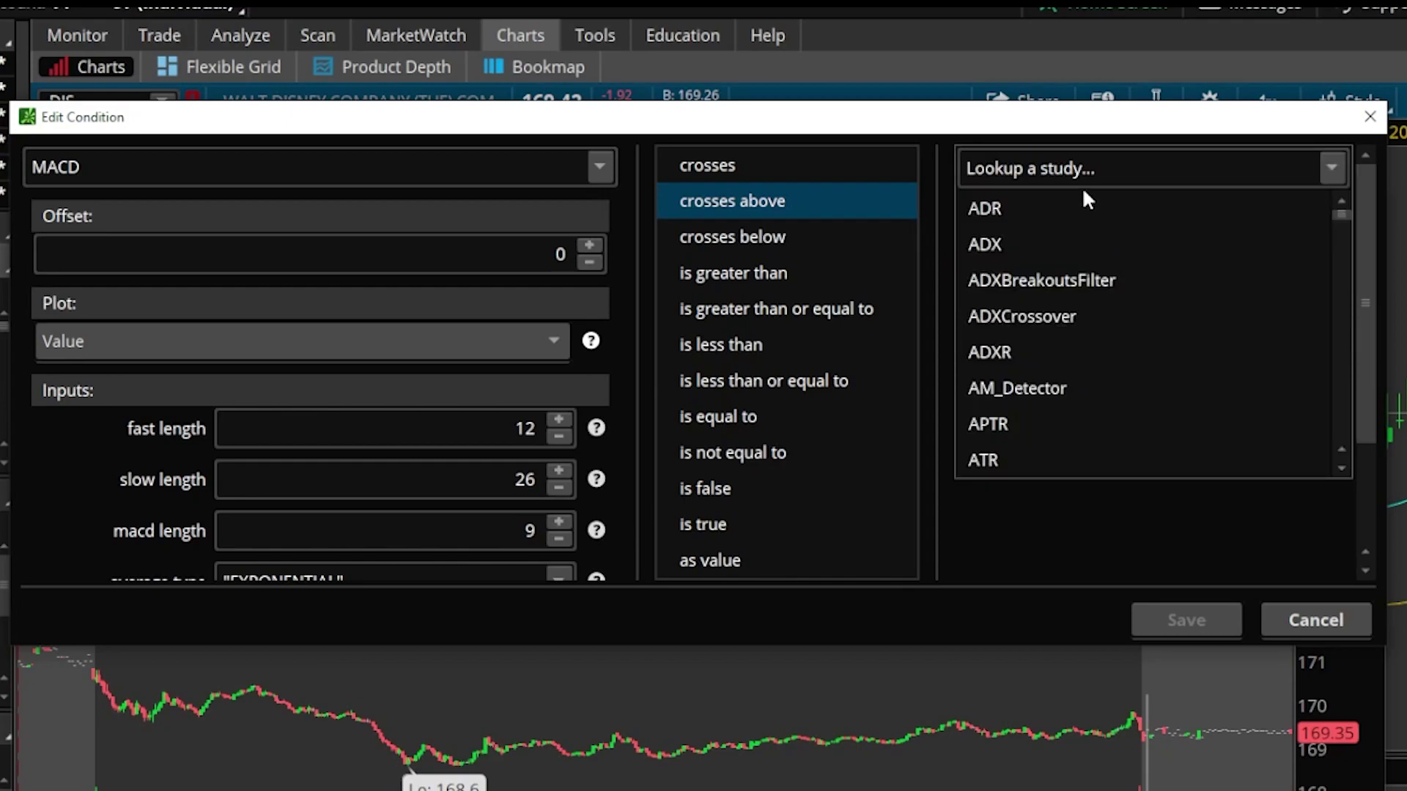
pyautogui.click(1049, 160)
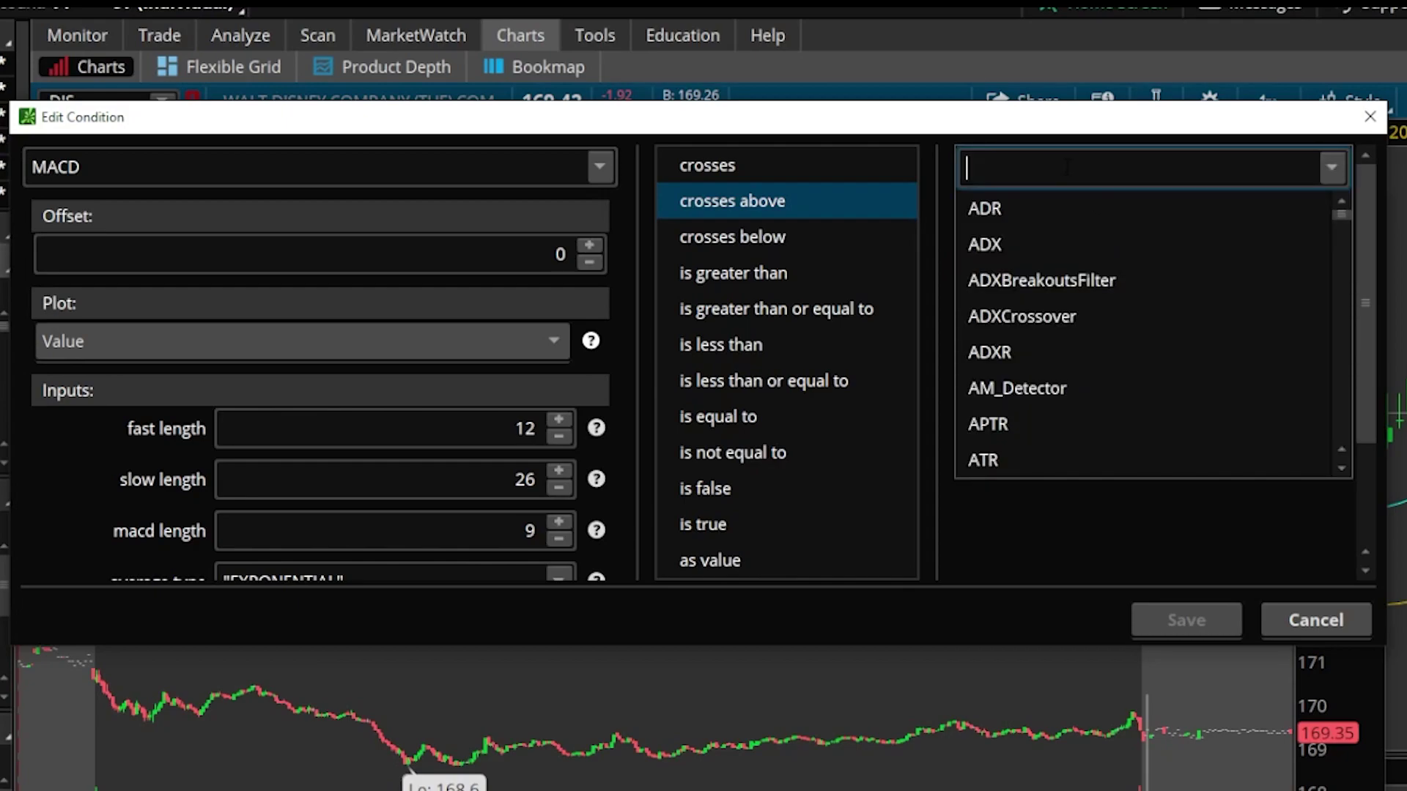
pyautogui.write('macd')
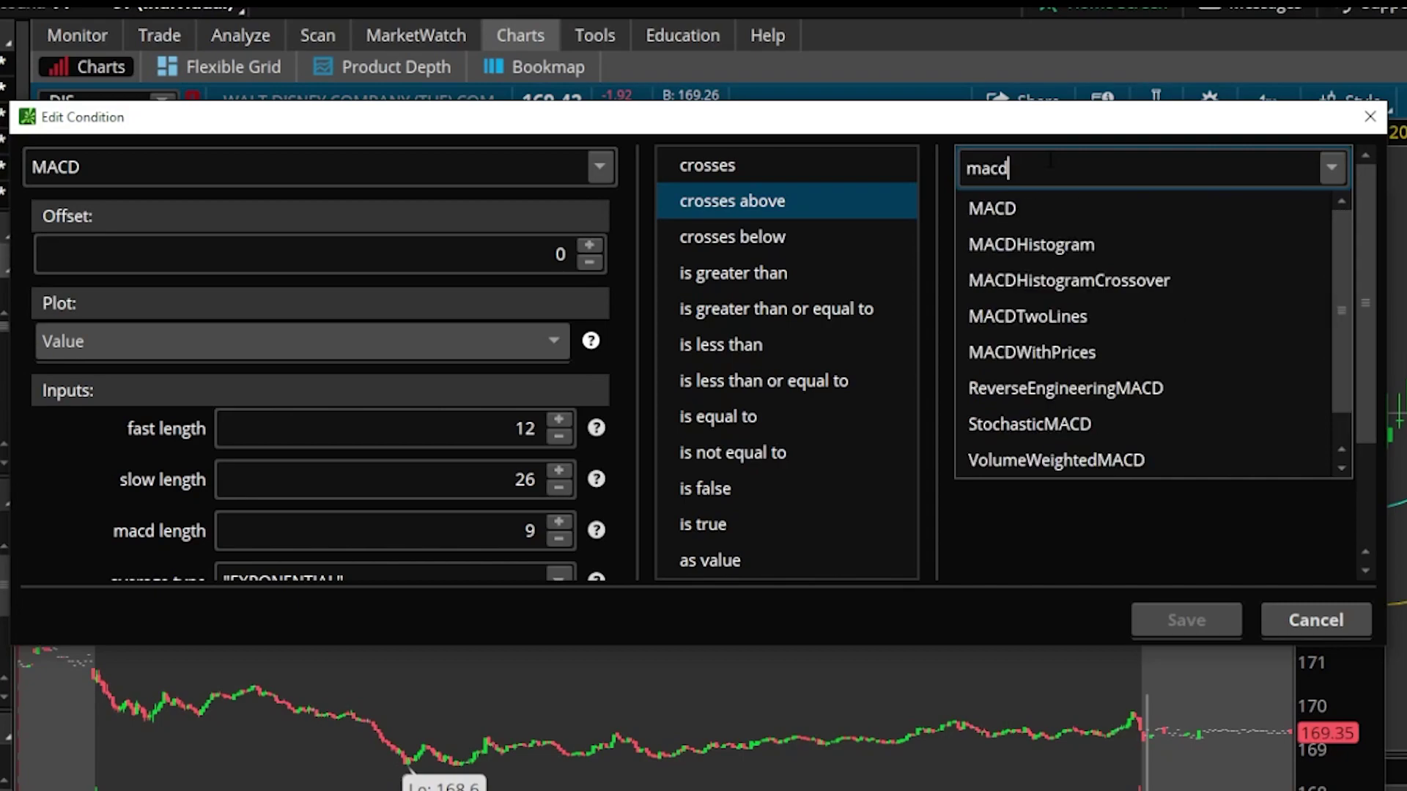
pyautogui.click(1032, 209)
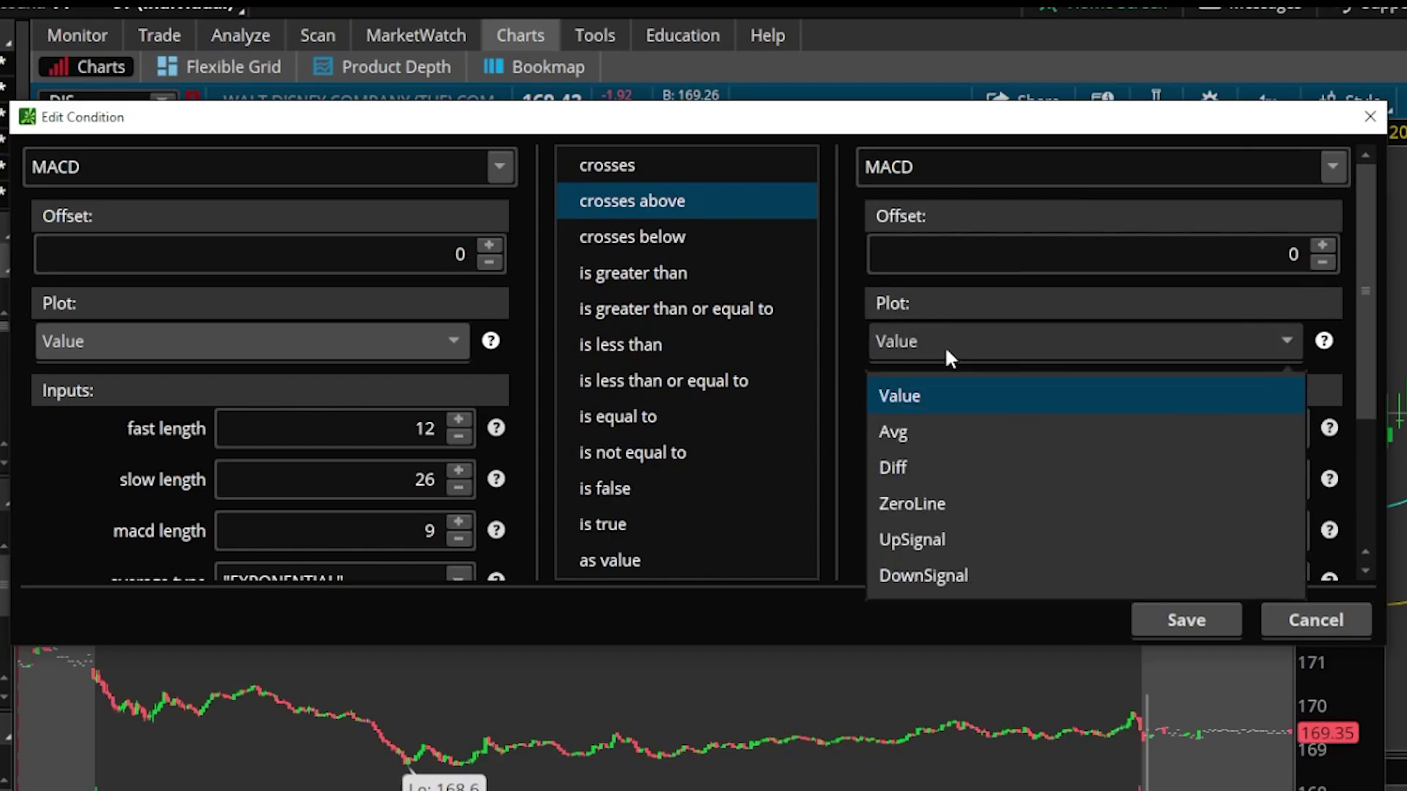
pyautogui.click(939, 432)
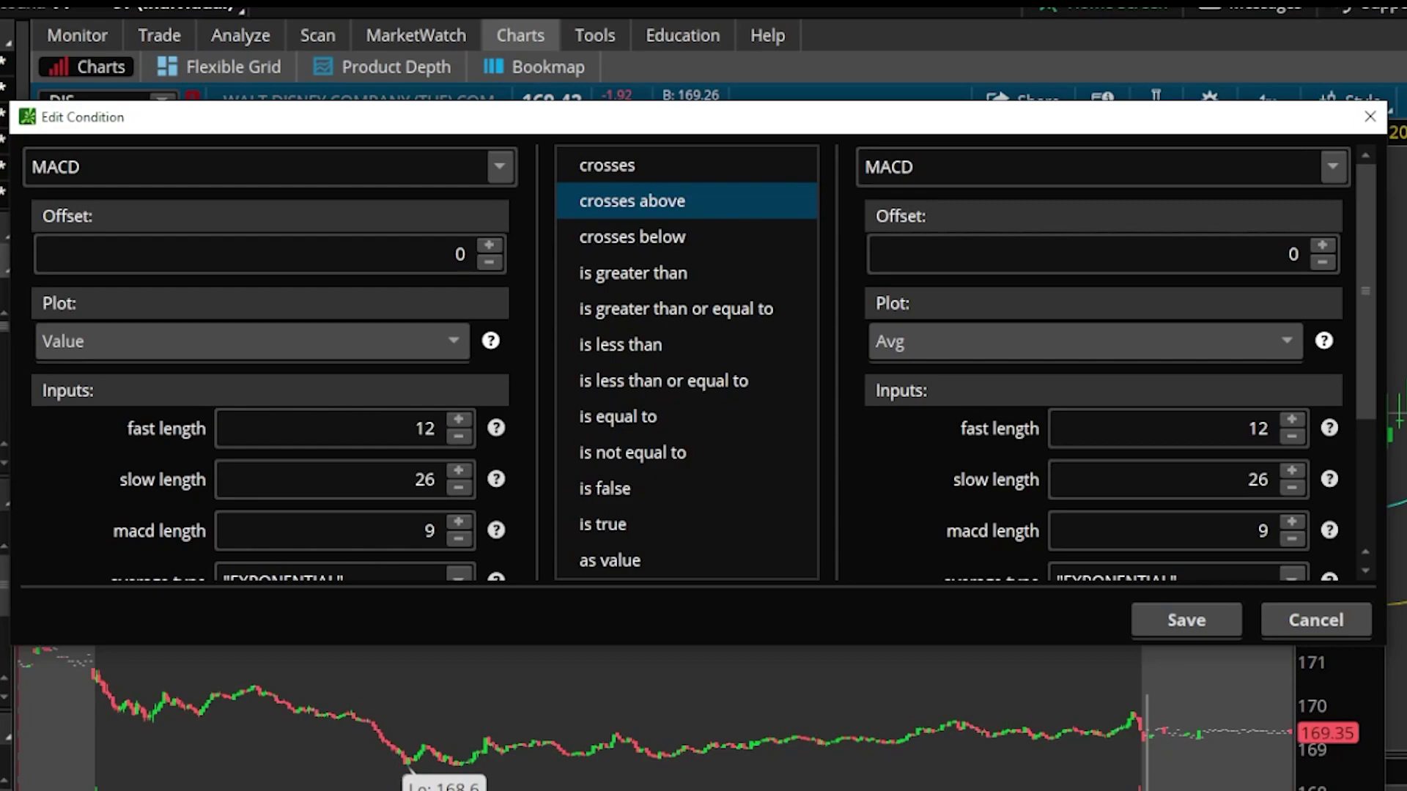
# Save the MACD Value crosses above Avg condition and create the DIS study alert
pyautogui.click(1146, 618)
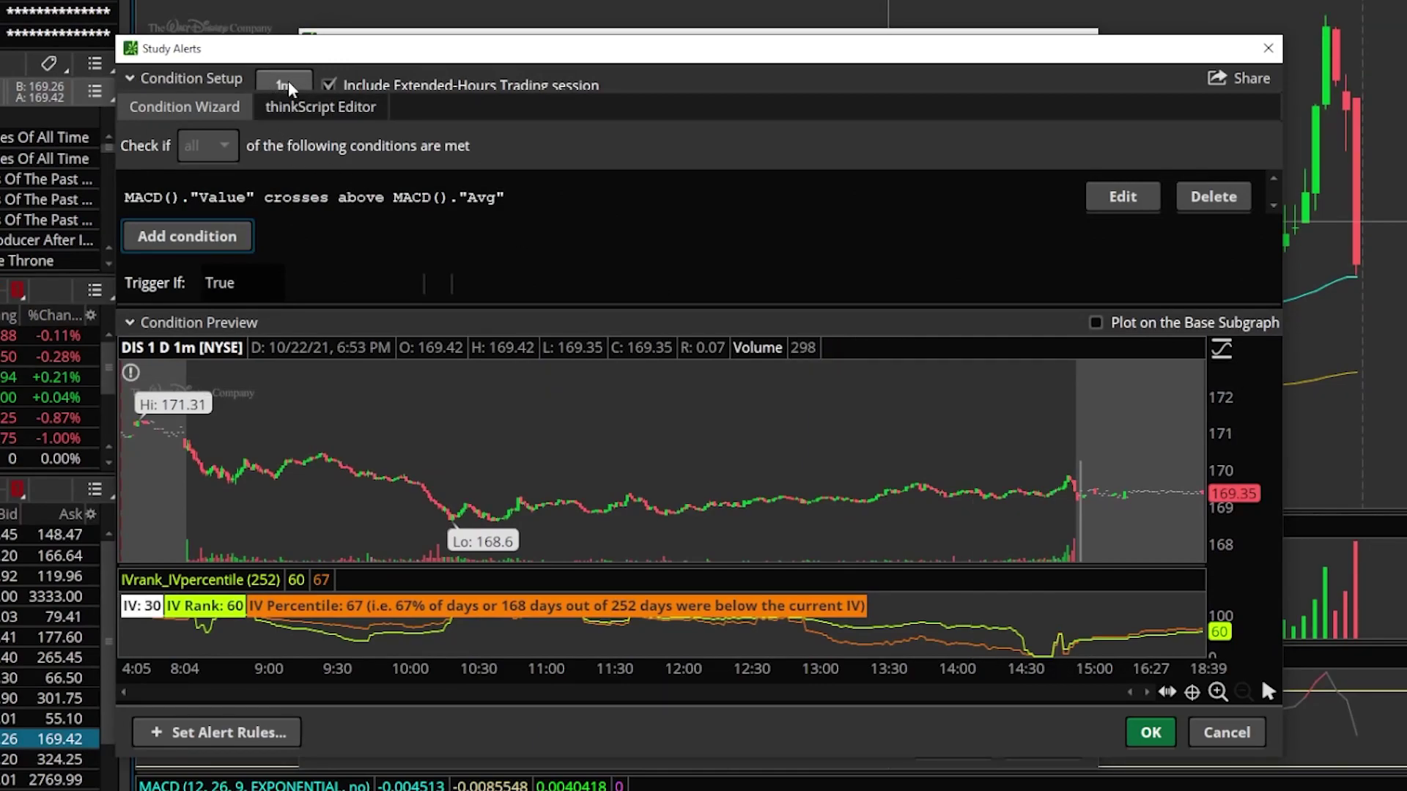
pyautogui.click(1150, 732)
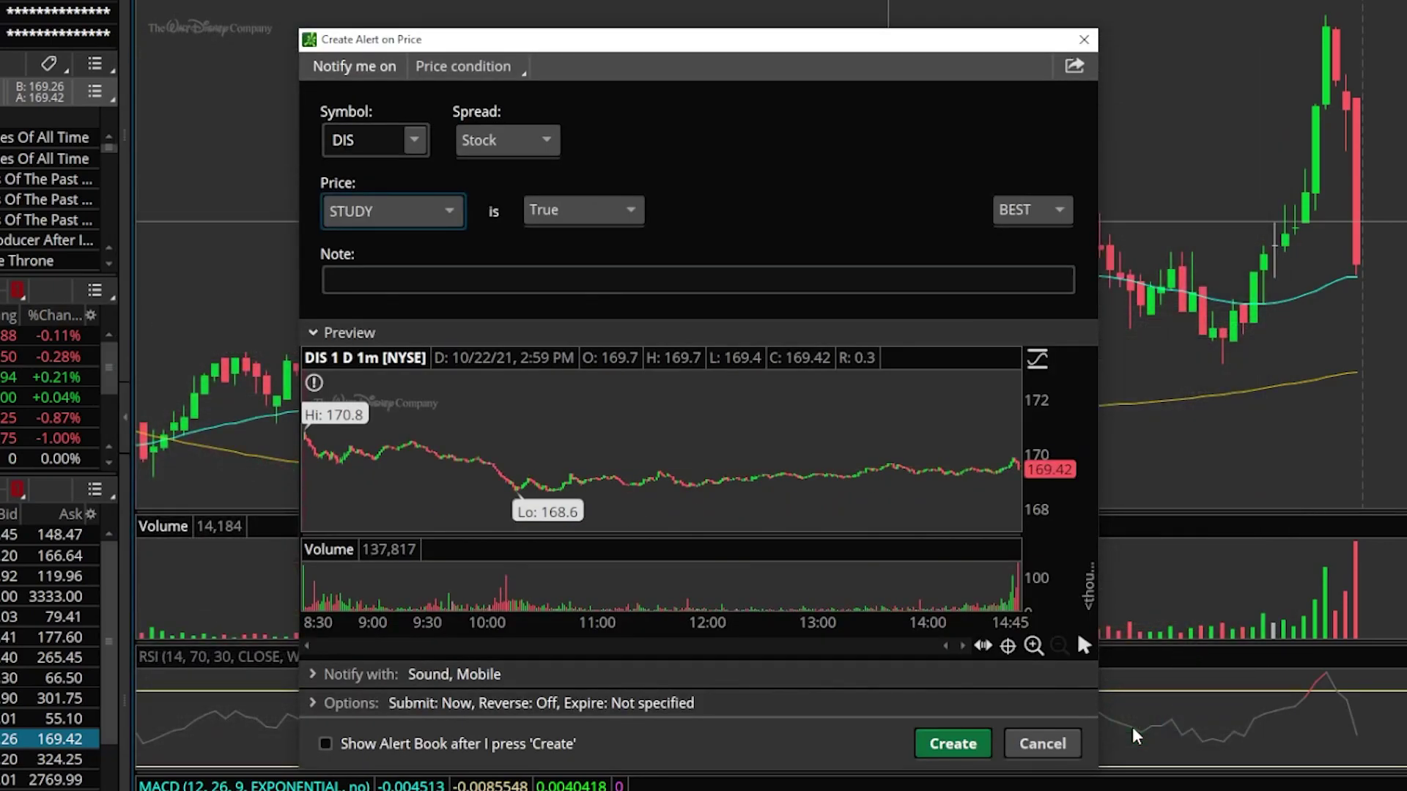
pyautogui.click(948, 742)
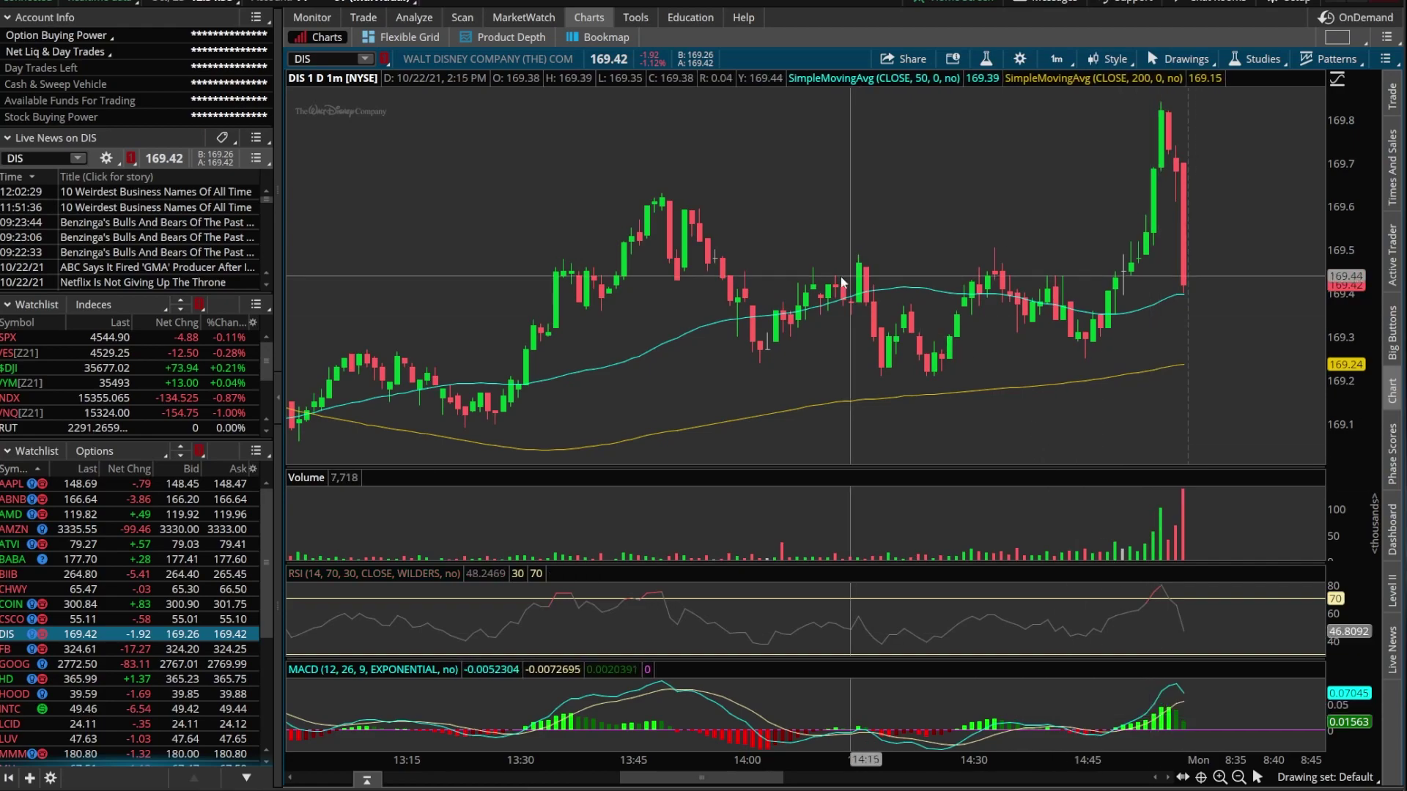
pyautogui.rightClick(790, 253)
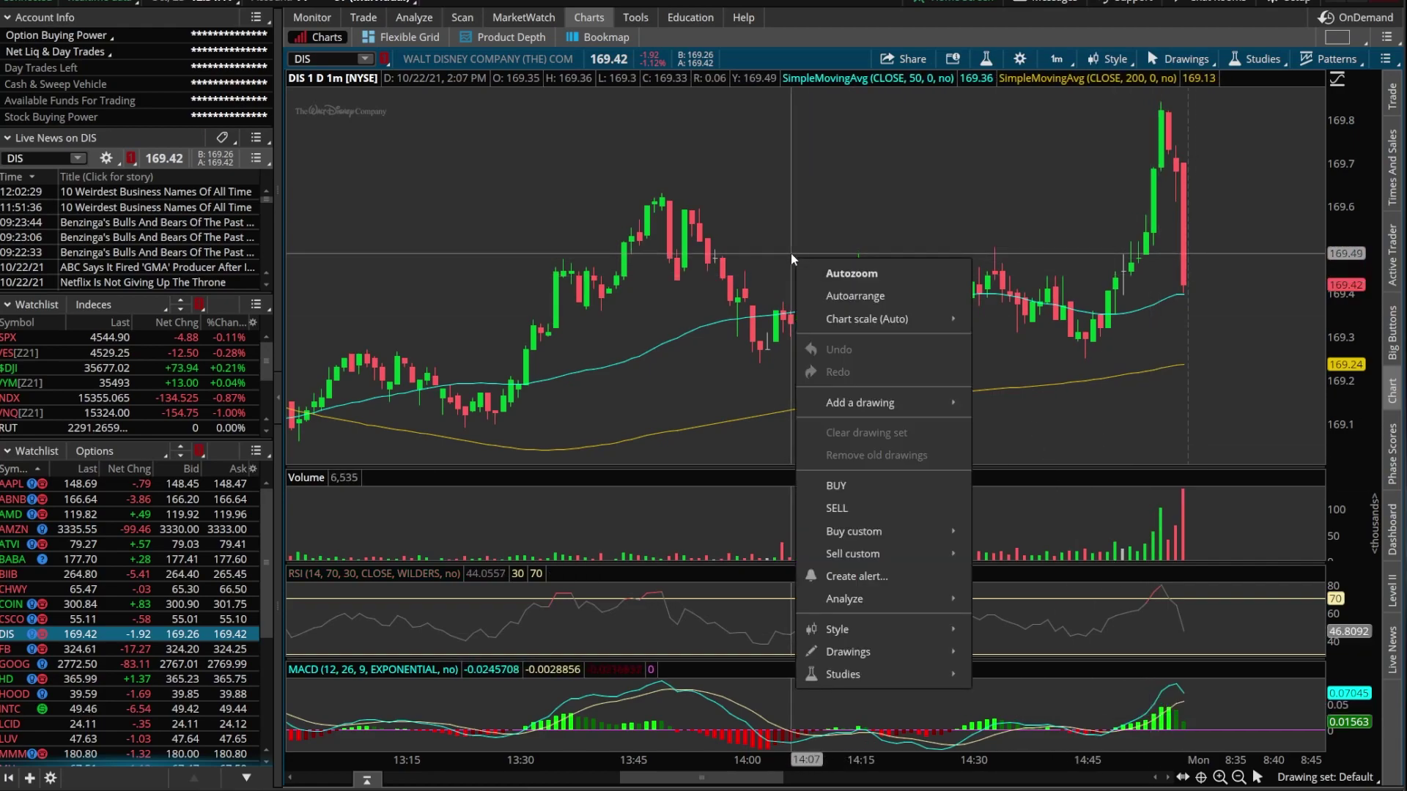
# Start a DIS alert triggered by the MACD crosses-above study and open its Study Alerts editor
pyautogui.click(868, 578)
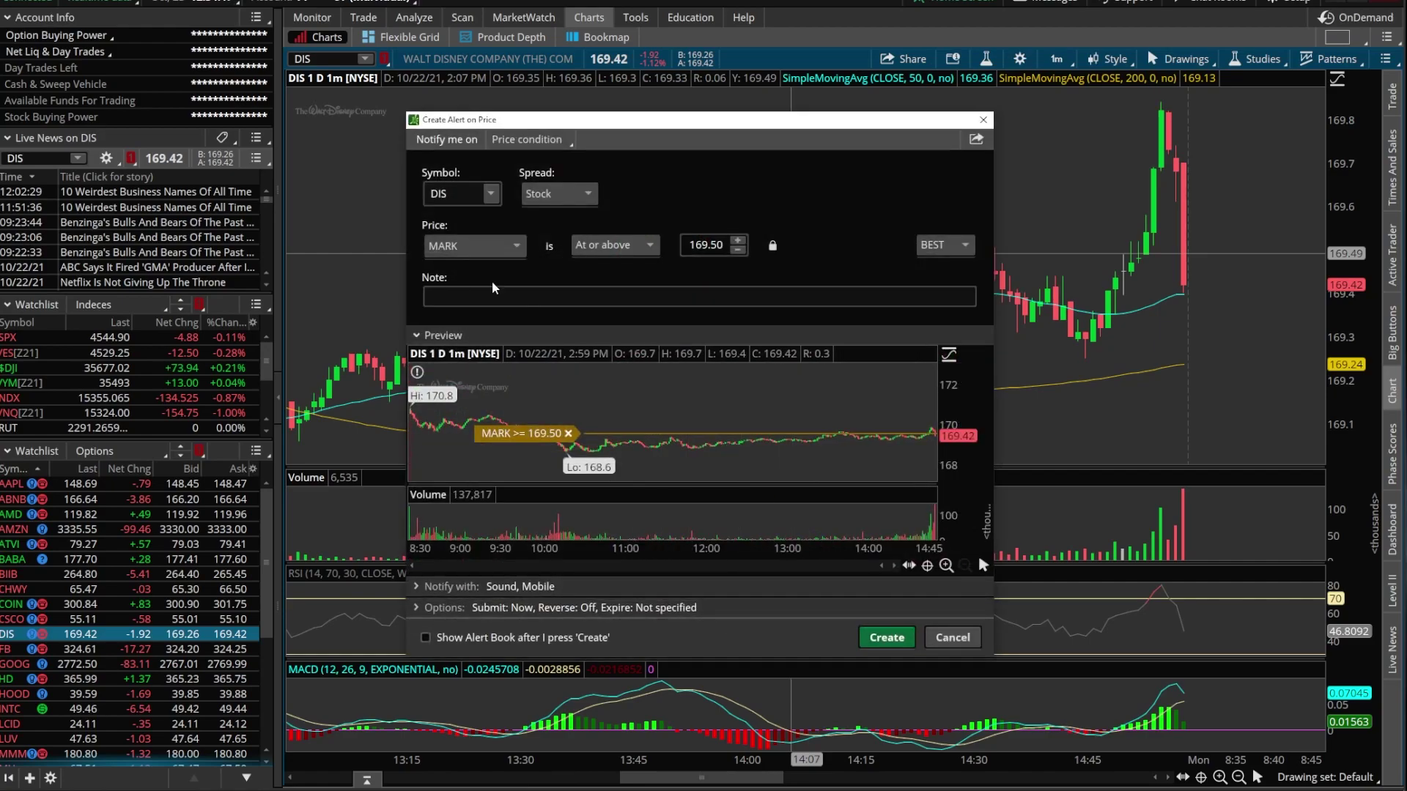
pyautogui.click(463, 250)
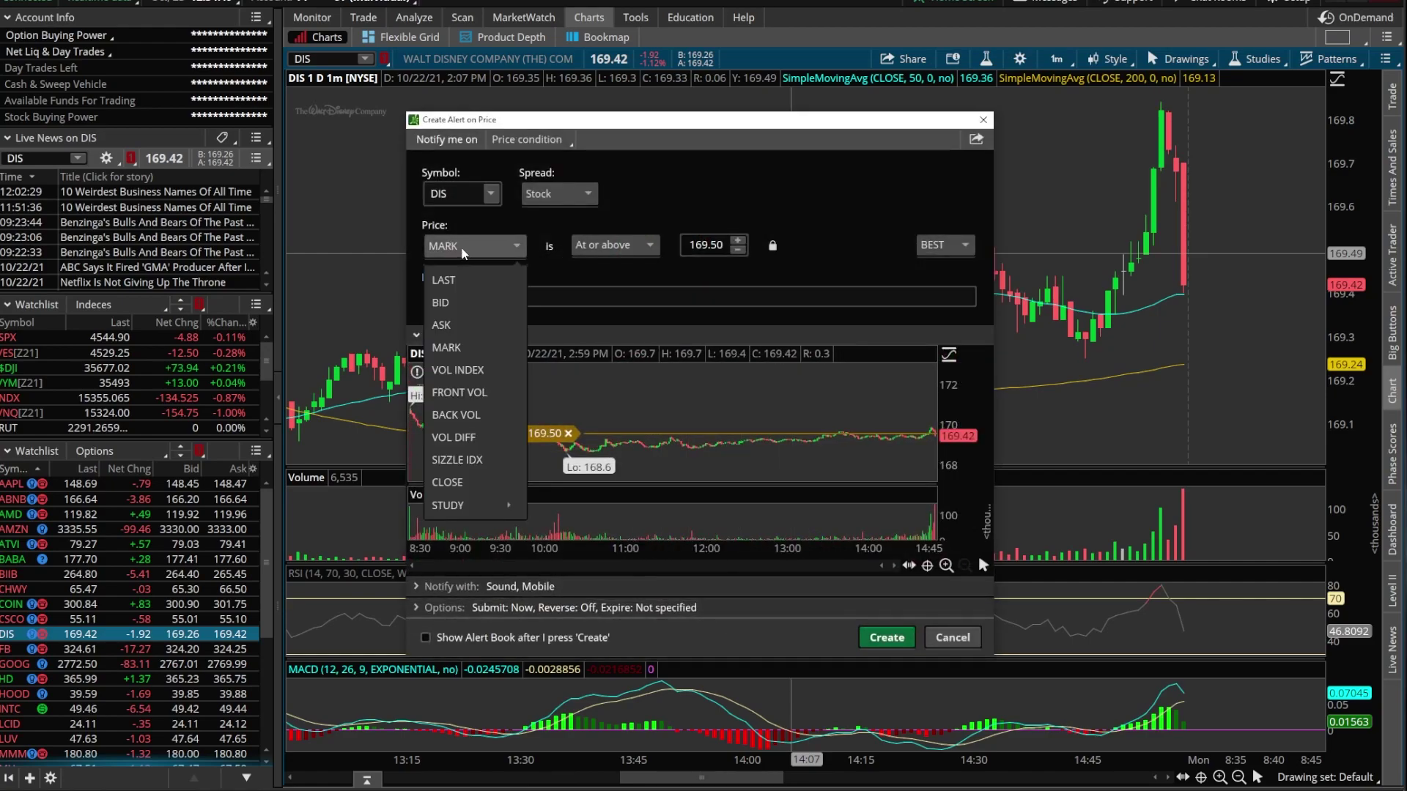
pyautogui.moveTo(452, 513)
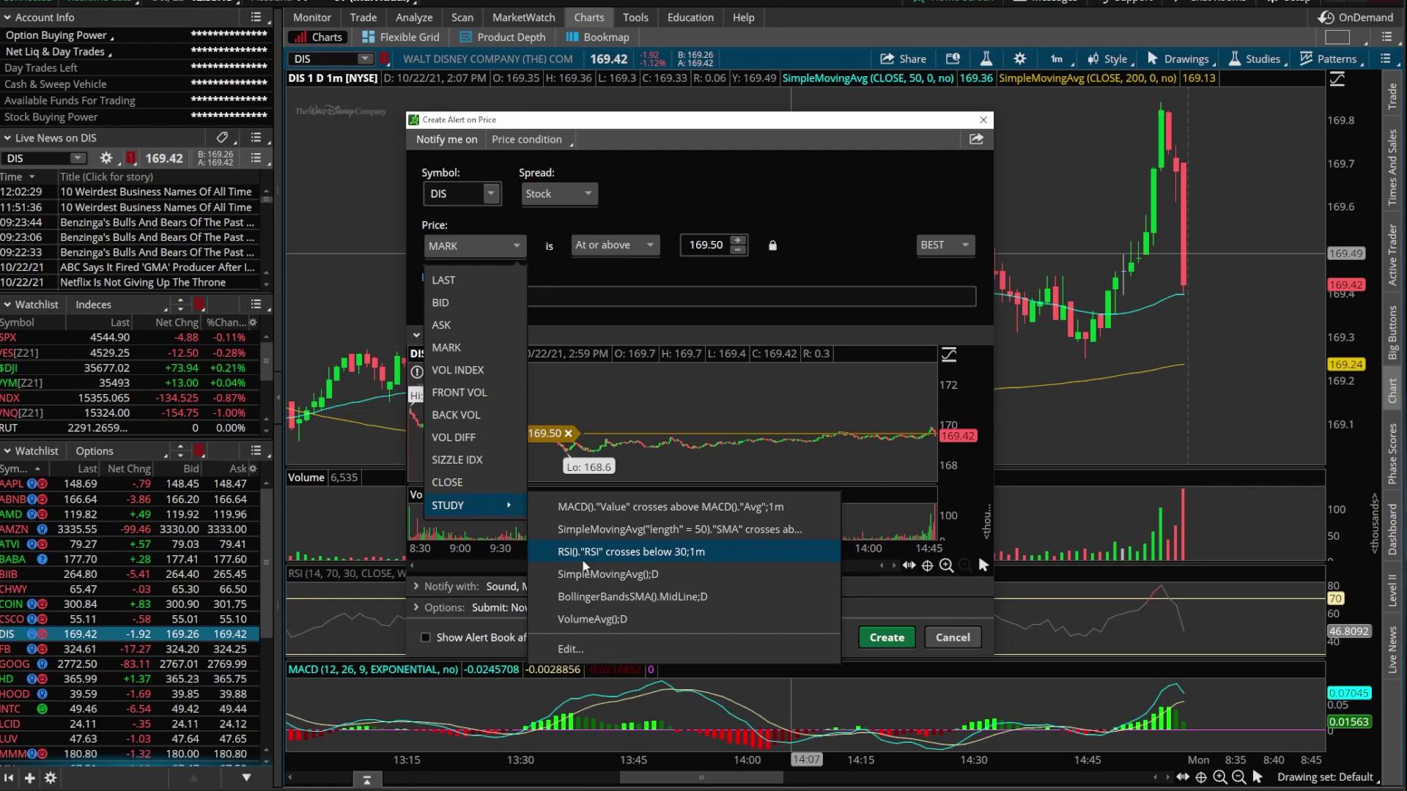
pyautogui.click(585, 511)
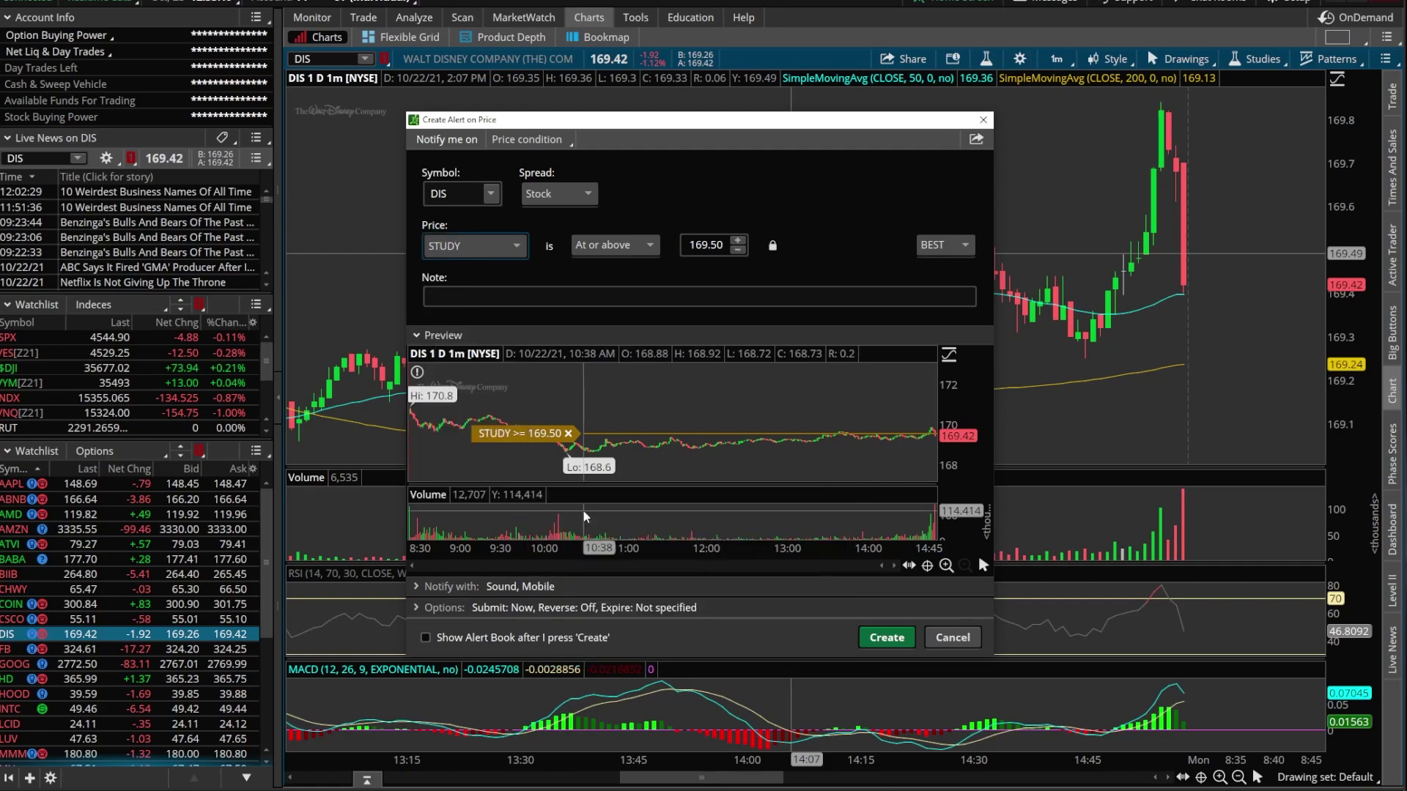
pyautogui.click(515, 247)
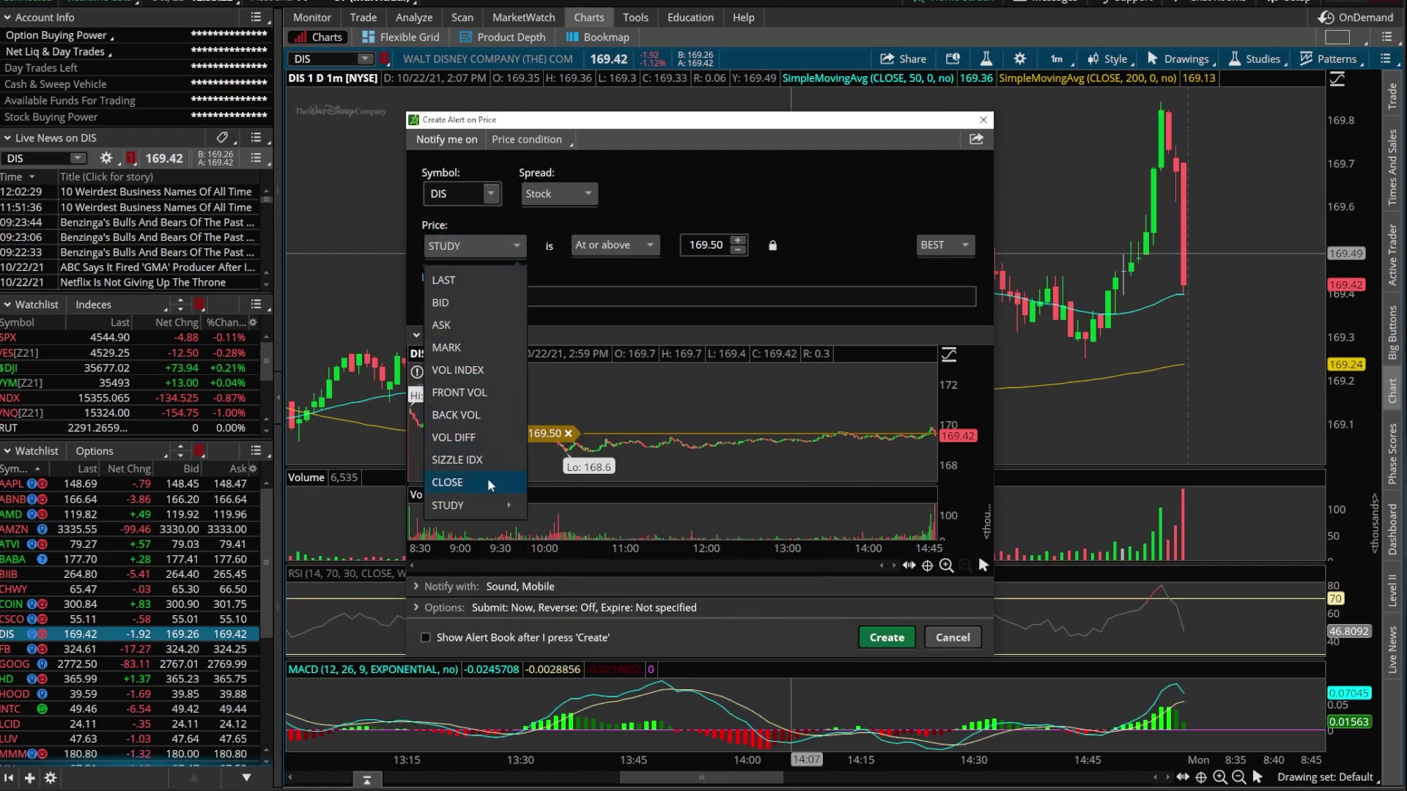
pyautogui.click(594, 647)
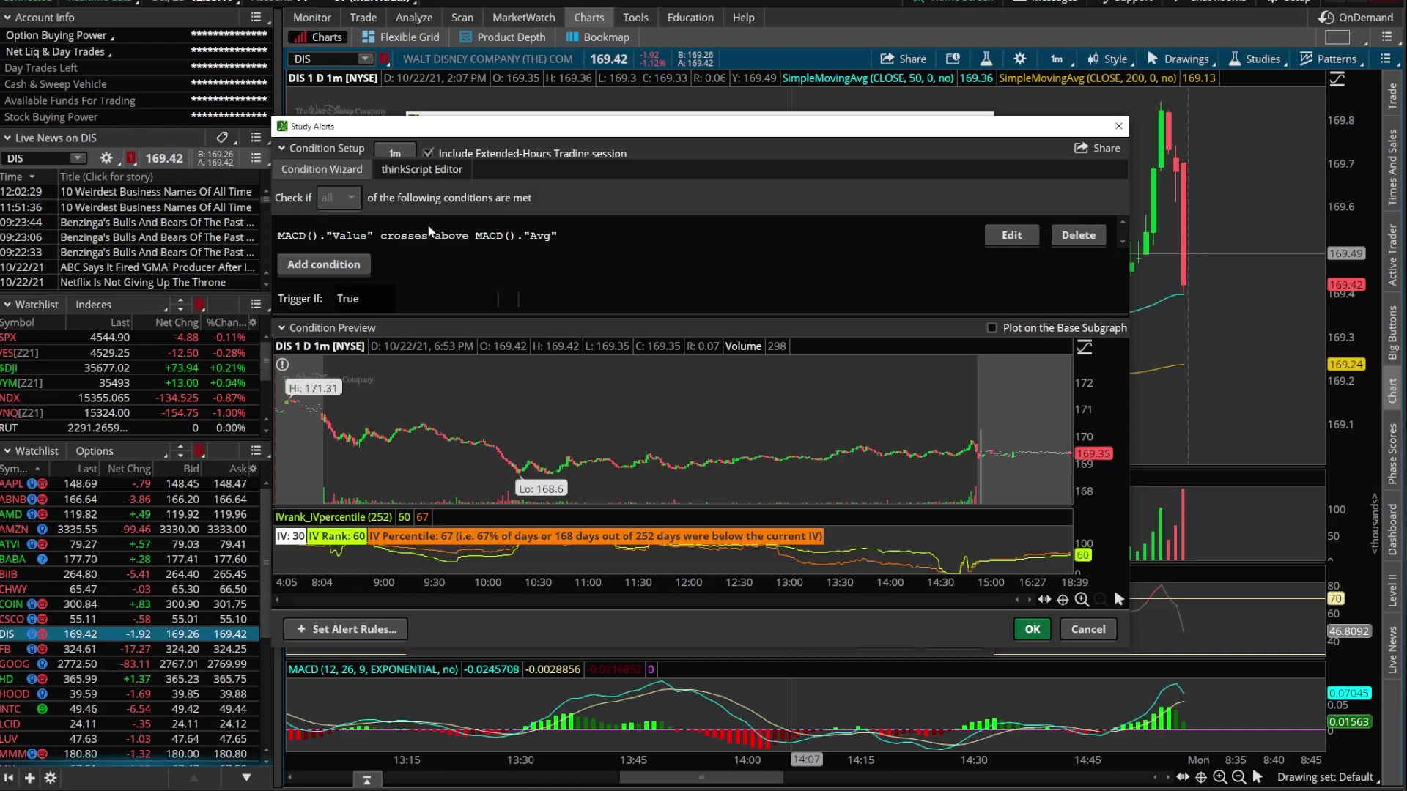
# Add and save a study condition: RSI is less than the value 30
pyautogui.click(338, 265)
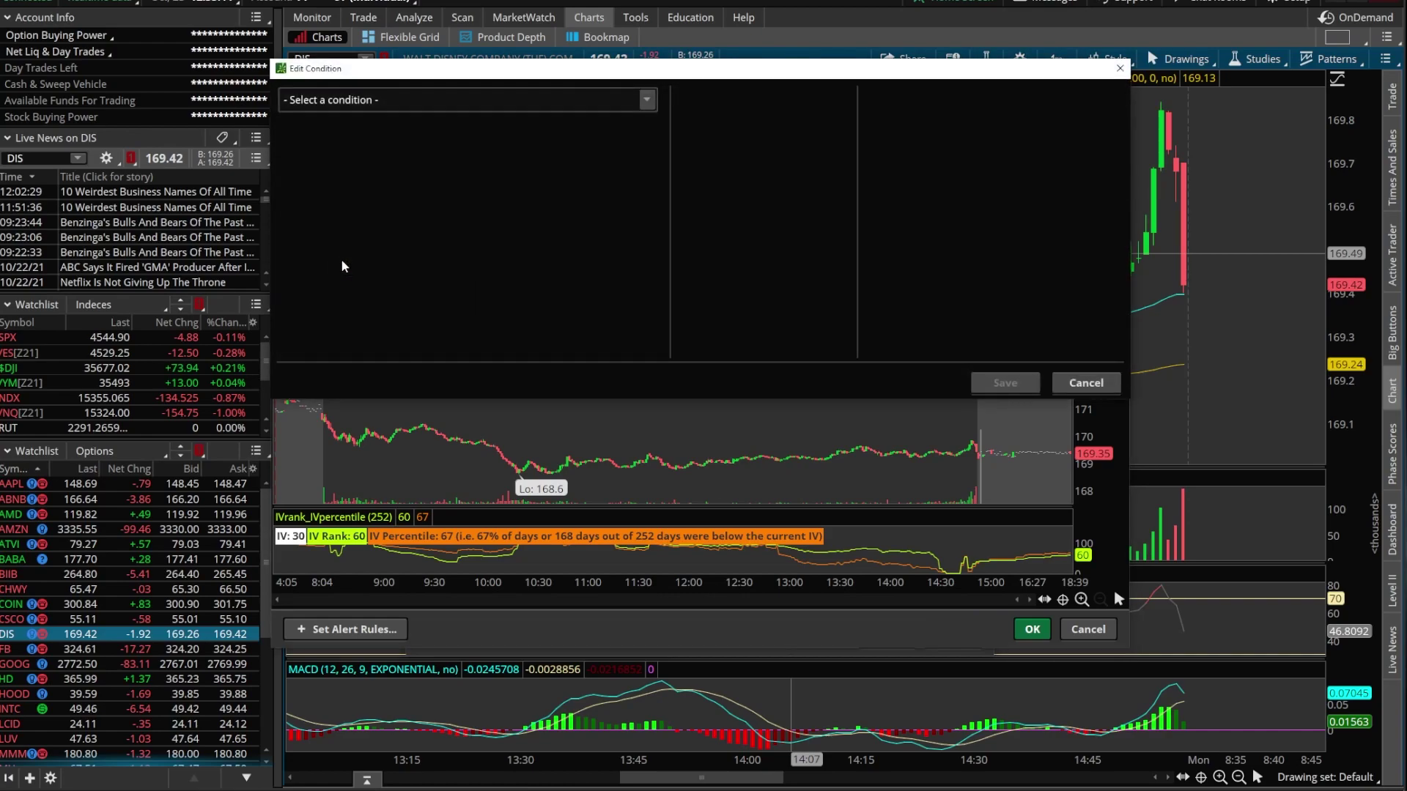
pyautogui.click(649, 102)
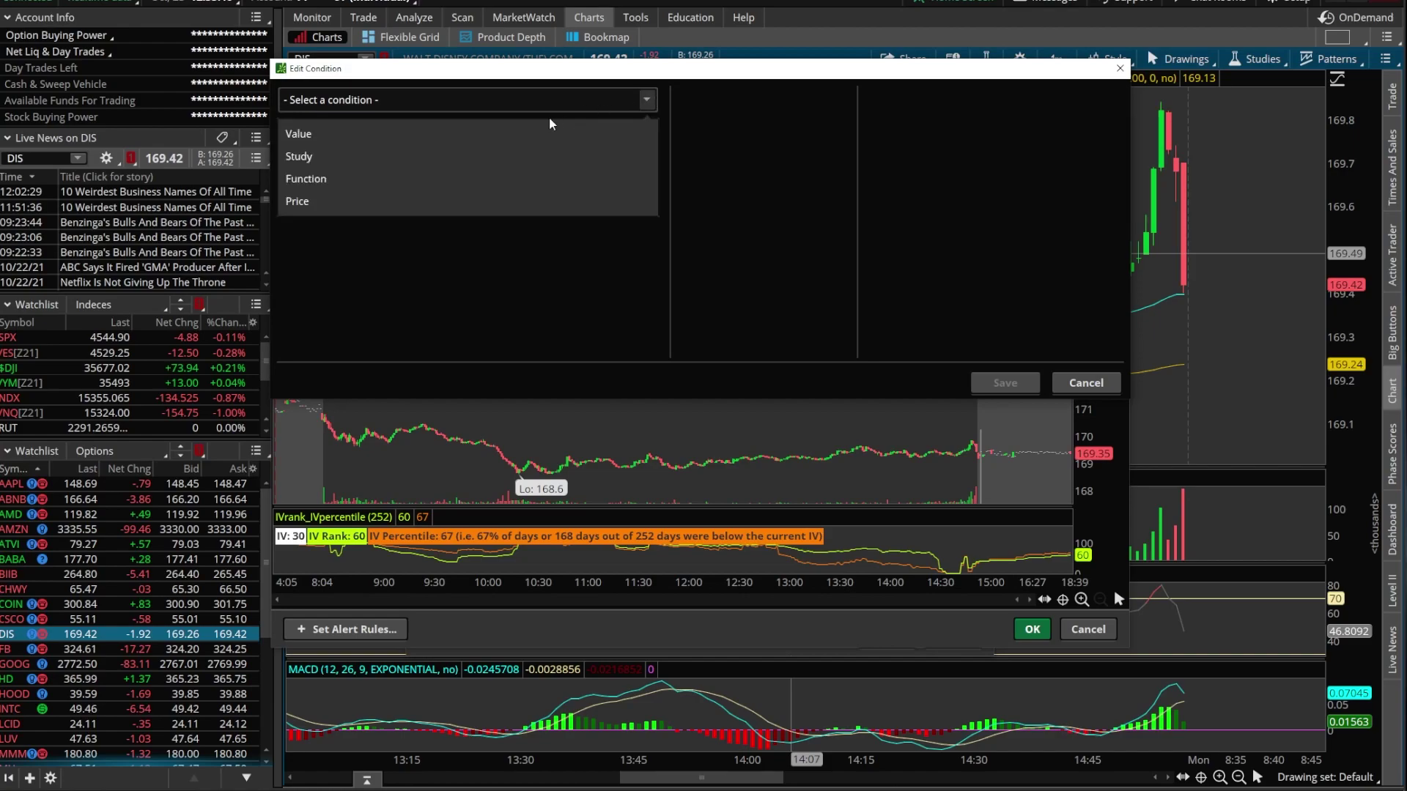
pyautogui.click(497, 157)
pyautogui.click(410, 97)
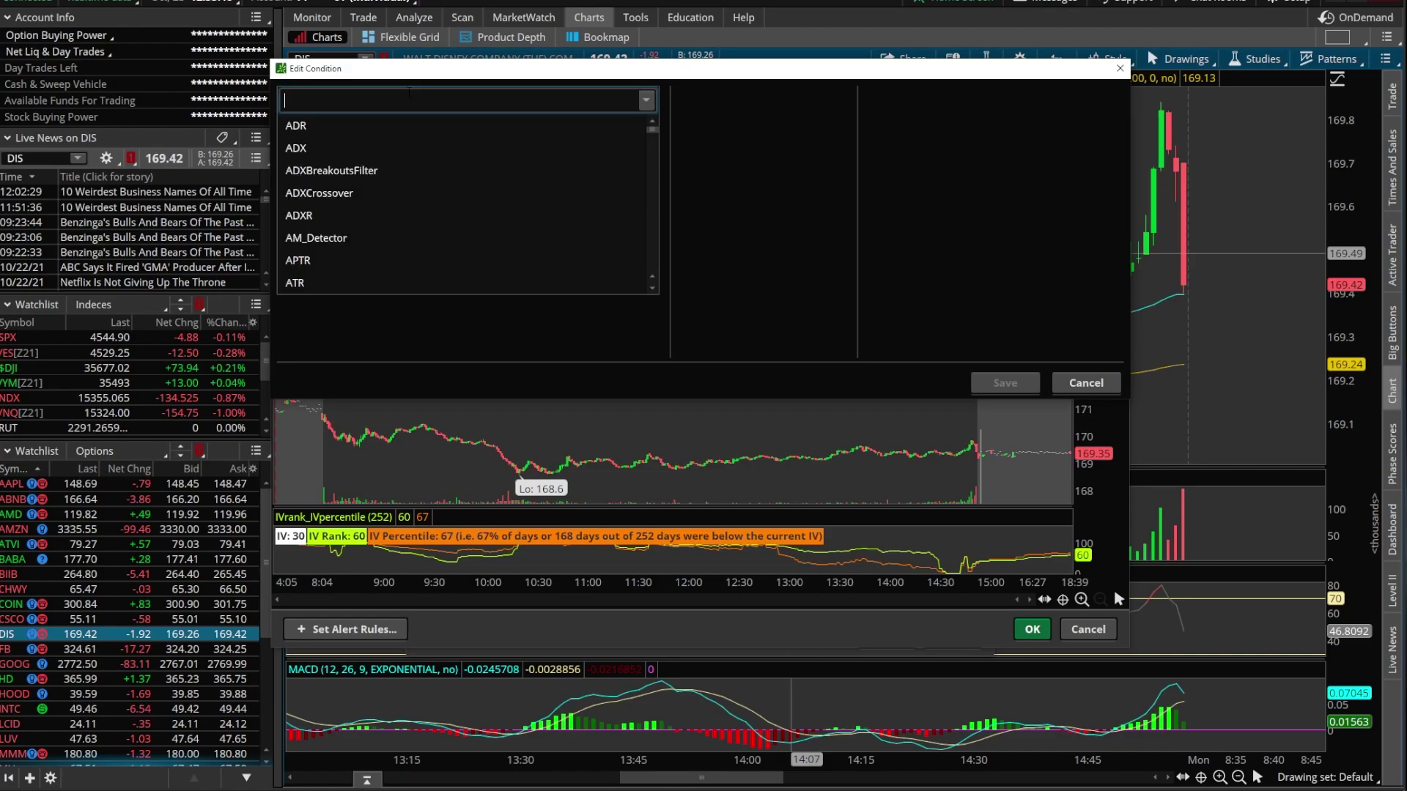
pyautogui.write('rsi')
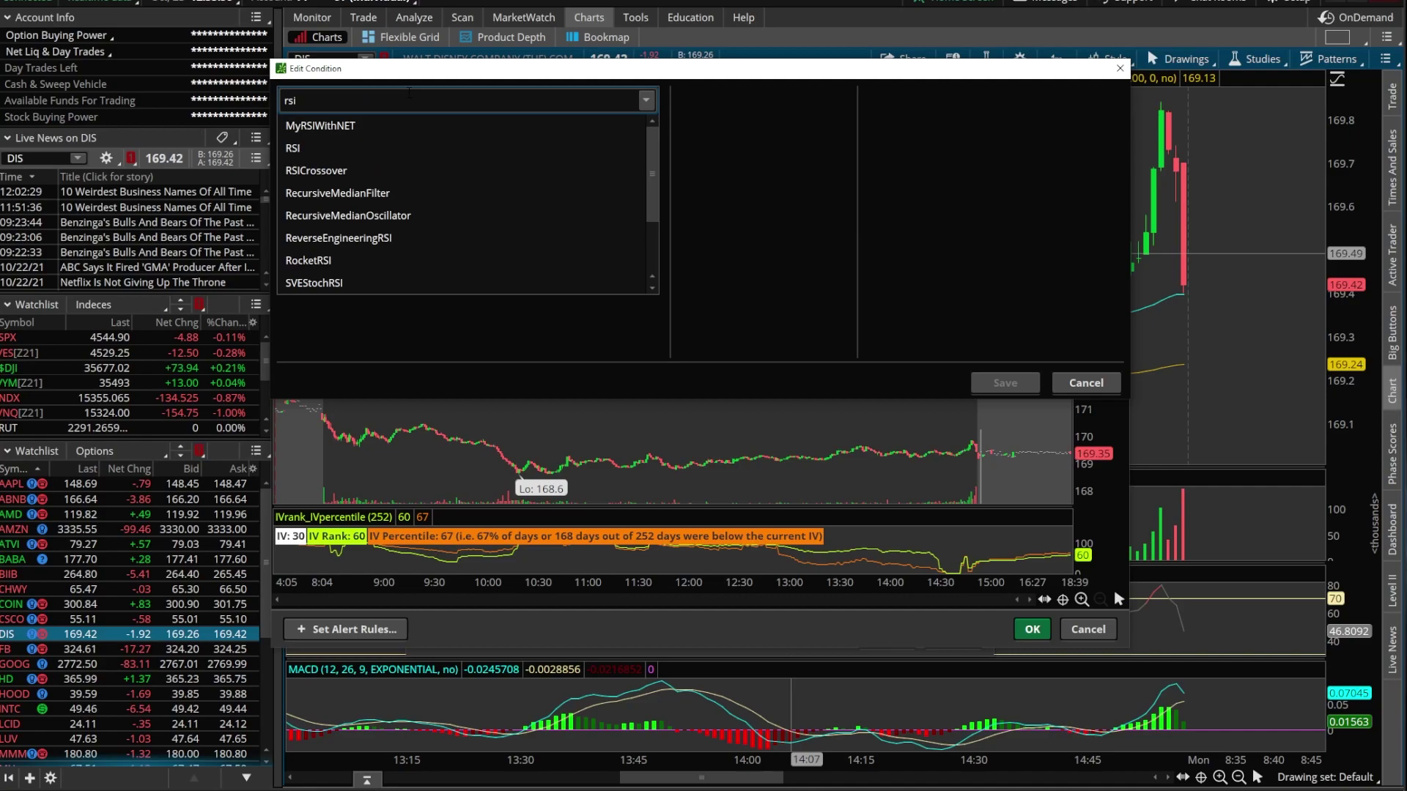
pyautogui.click(367, 147)
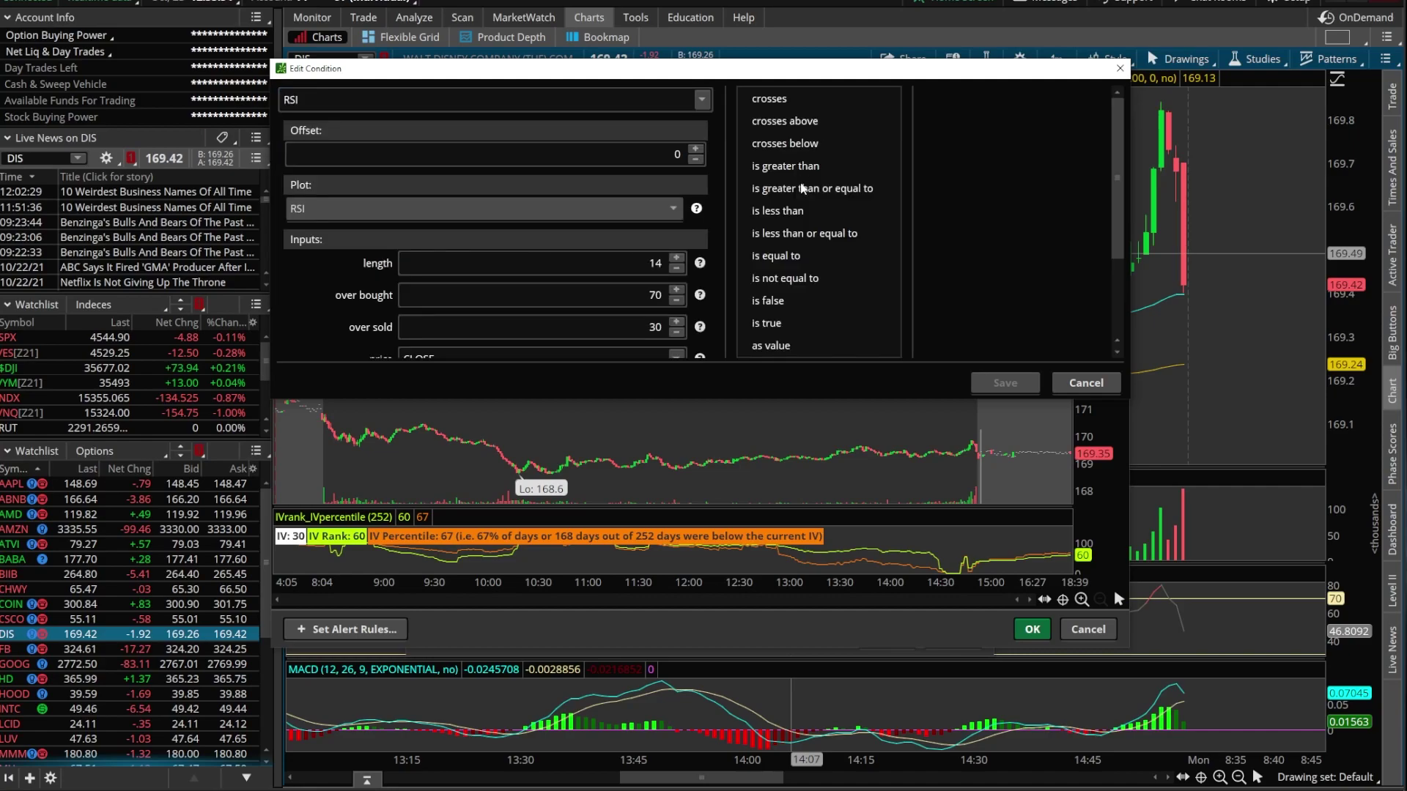
pyautogui.click(800, 211)
pyautogui.click(947, 98)
pyautogui.click(938, 130)
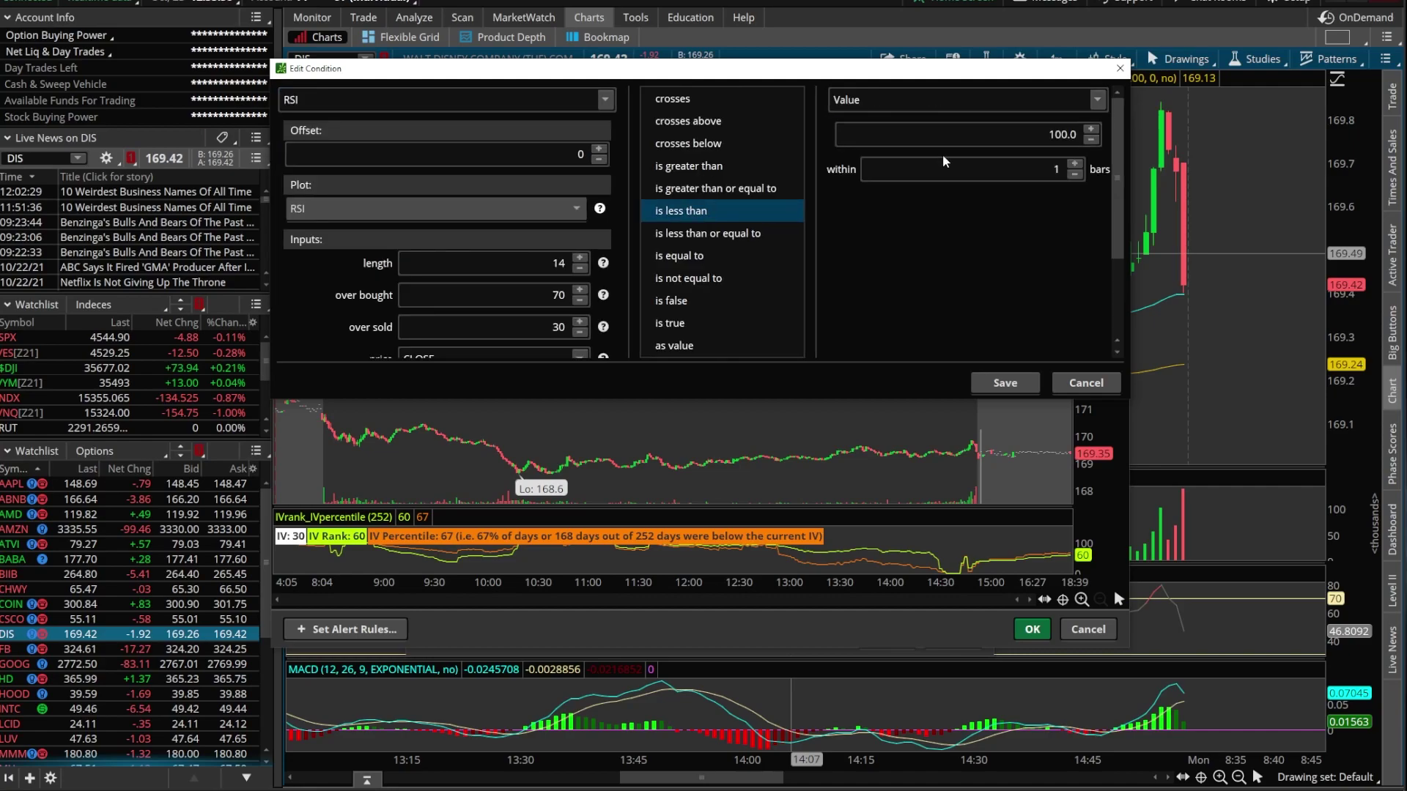
pyautogui.doubleClick(1063, 134)
pyautogui.write('30')
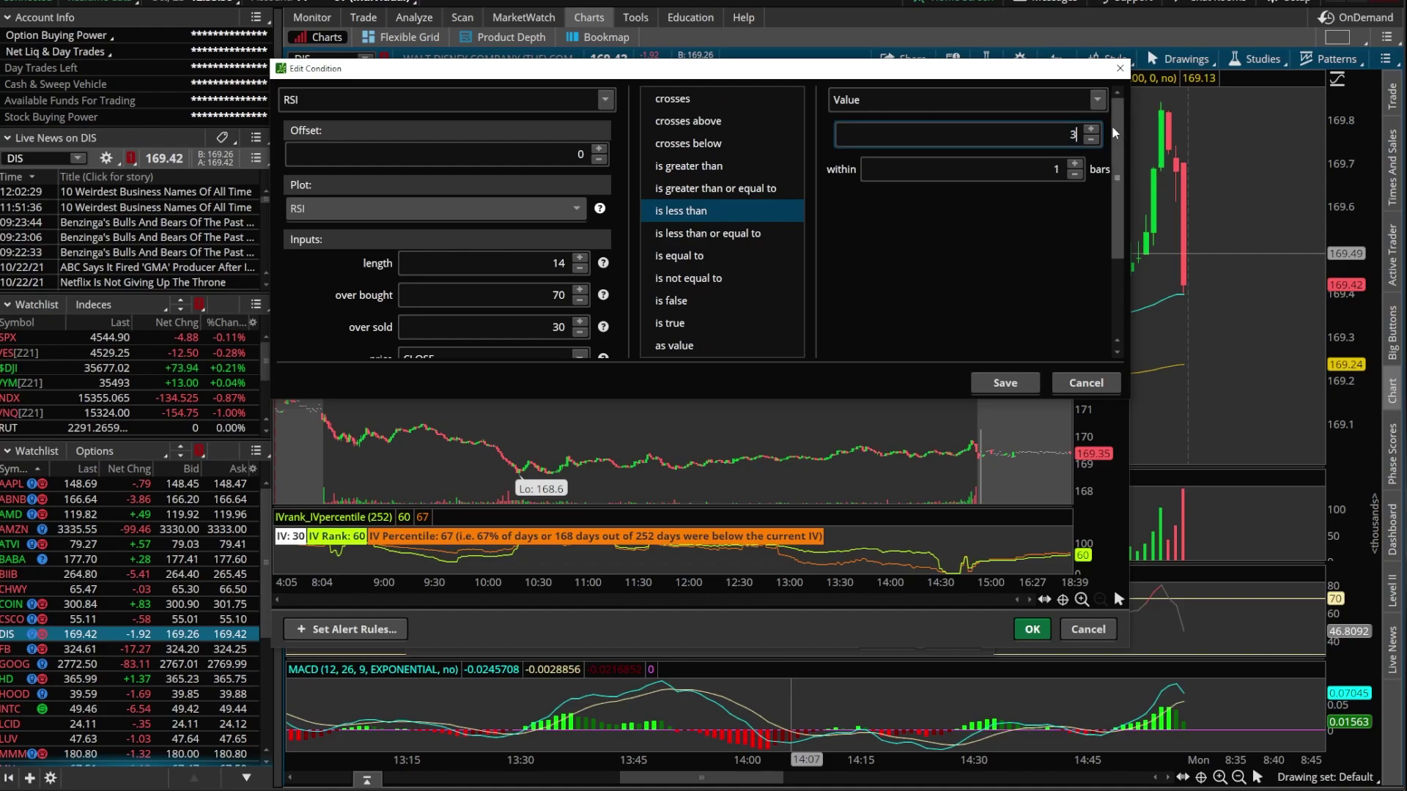
pyautogui.click(1010, 386)
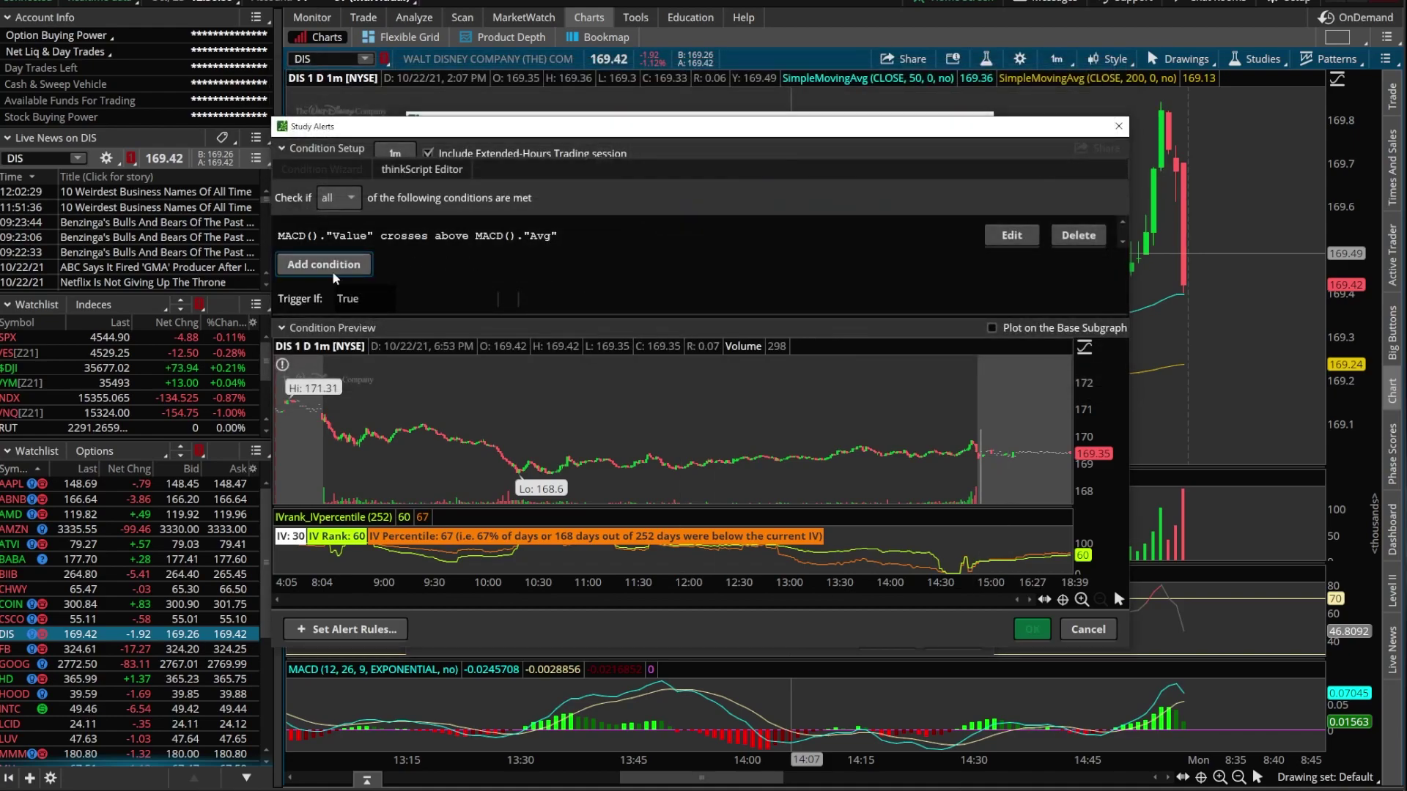
# Add a new study condition using SimpleMovingAvg with length 50
pyautogui.click(319, 268)
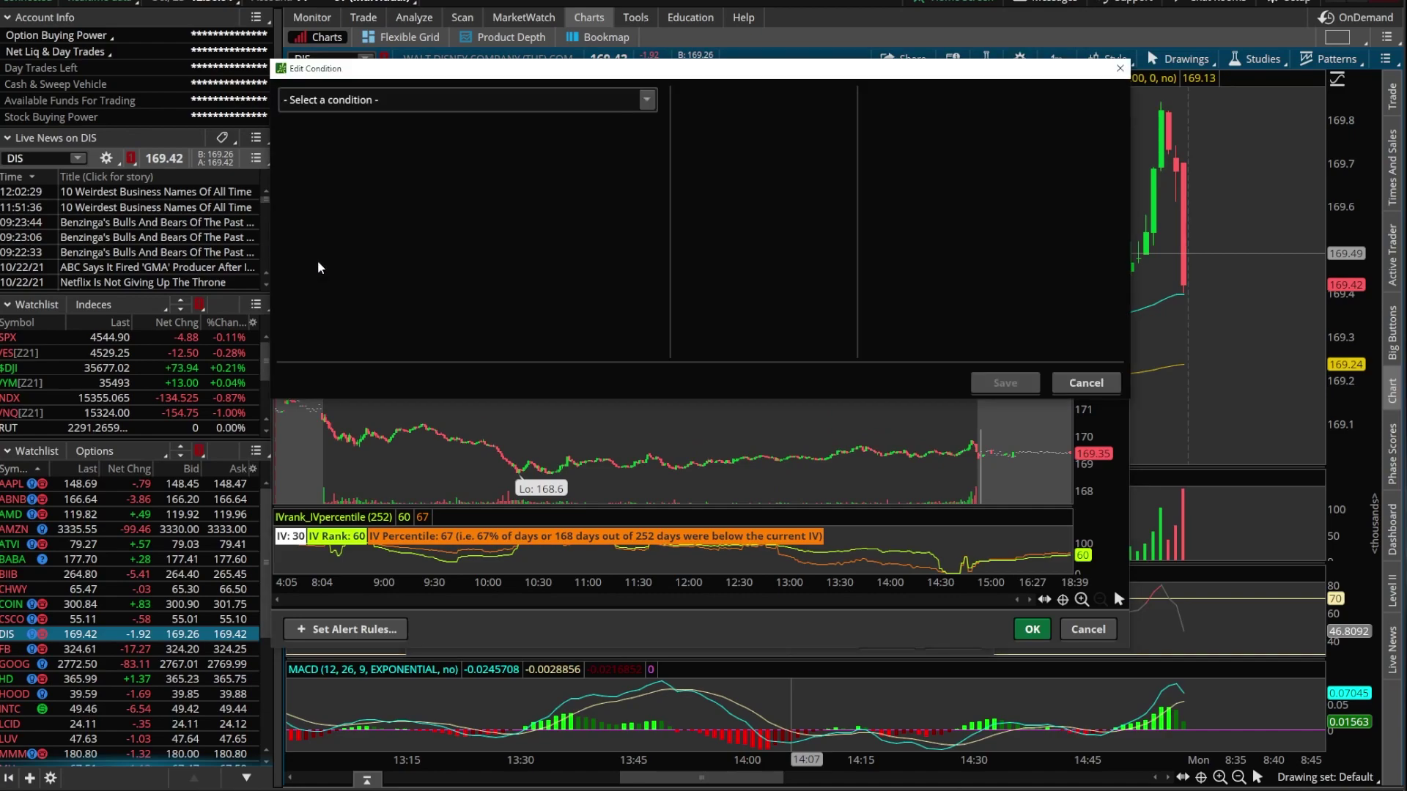
pyautogui.click(442, 103)
pyautogui.click(407, 152)
pyautogui.write('simple')
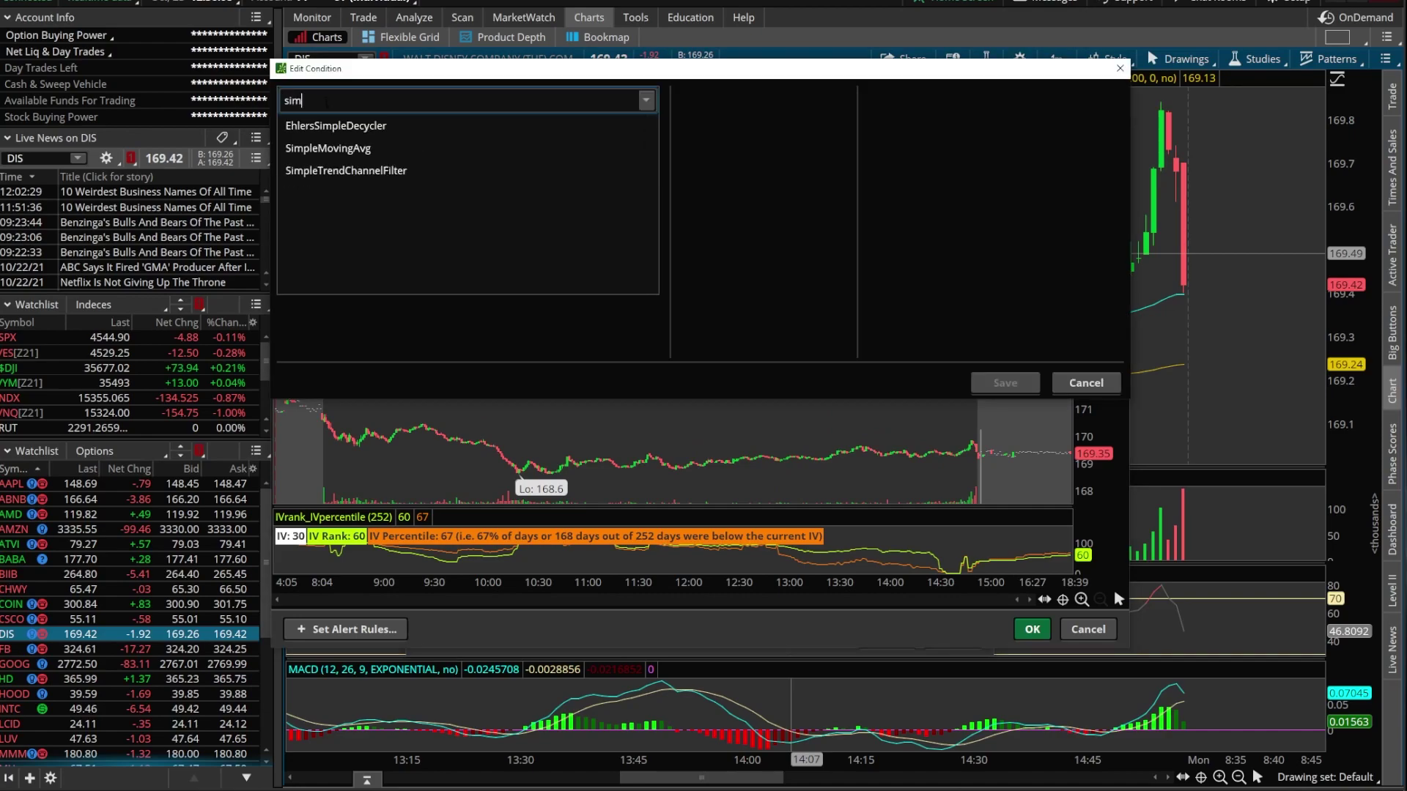
pyautogui.click(318, 150)
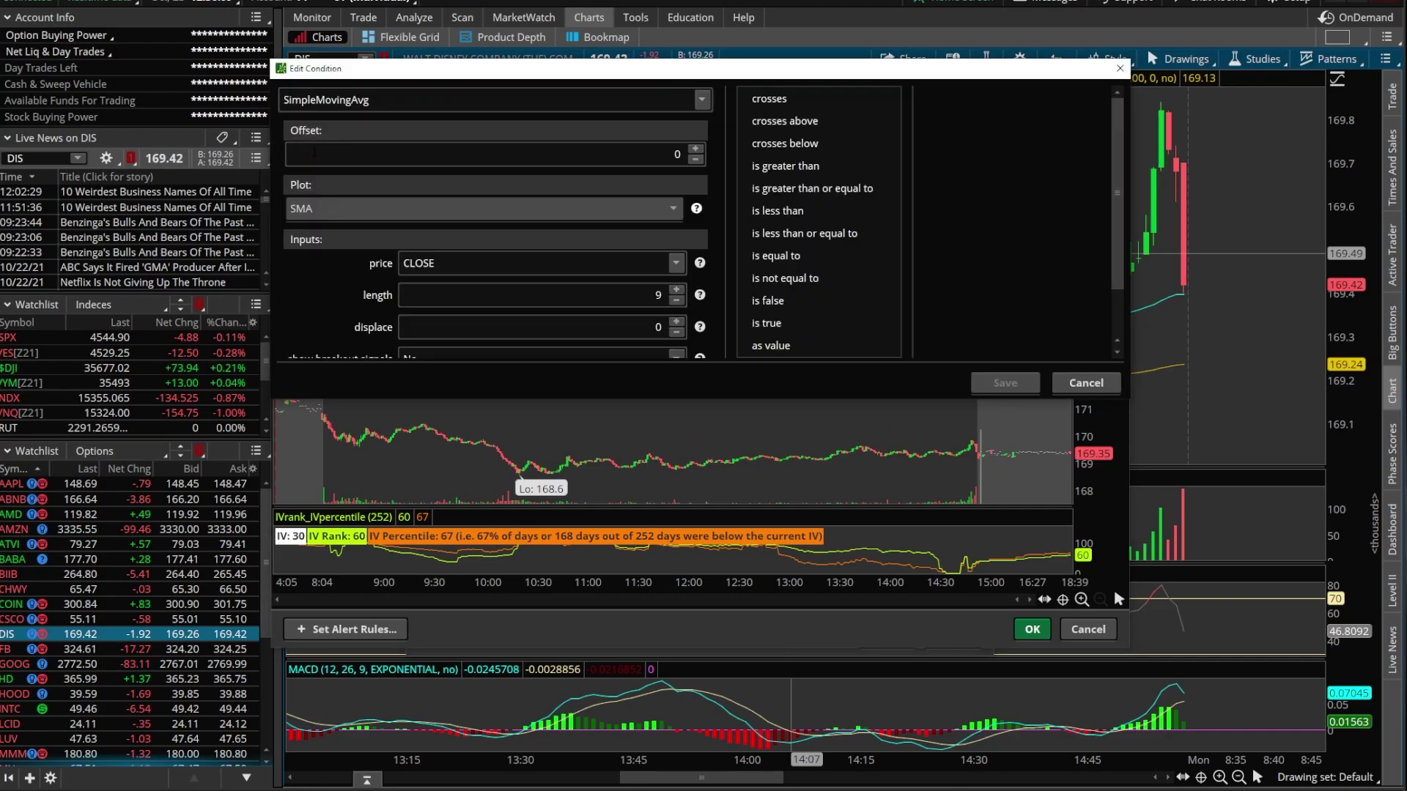
pyautogui.click(659, 295)
pyautogui.write('50')
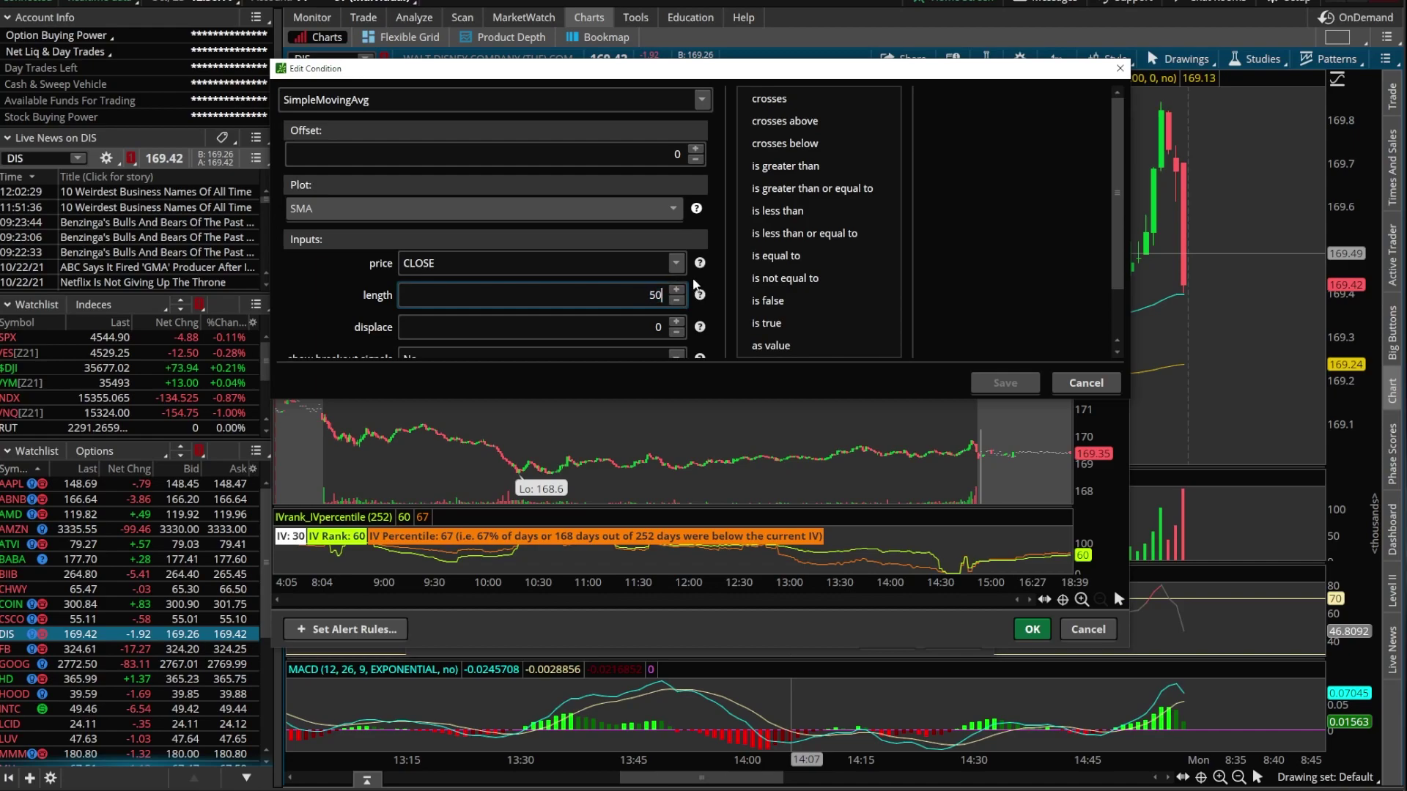
# Make the 50 SMA cross above a 200-length SimpleMovingAvg and save the condition
pyautogui.click(782, 123)
pyautogui.click(1020, 103)
pyautogui.click(987, 154)
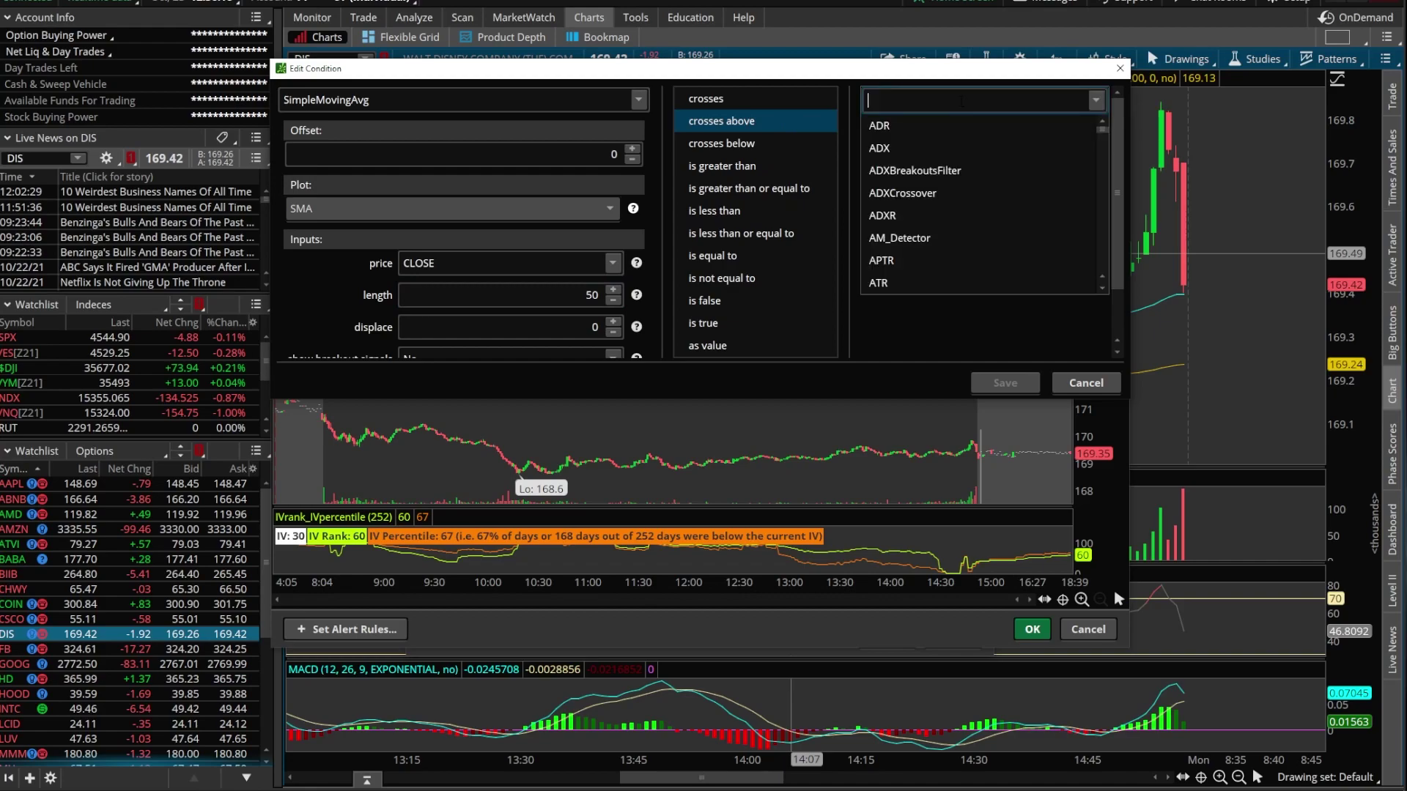
pyautogui.write('simple')
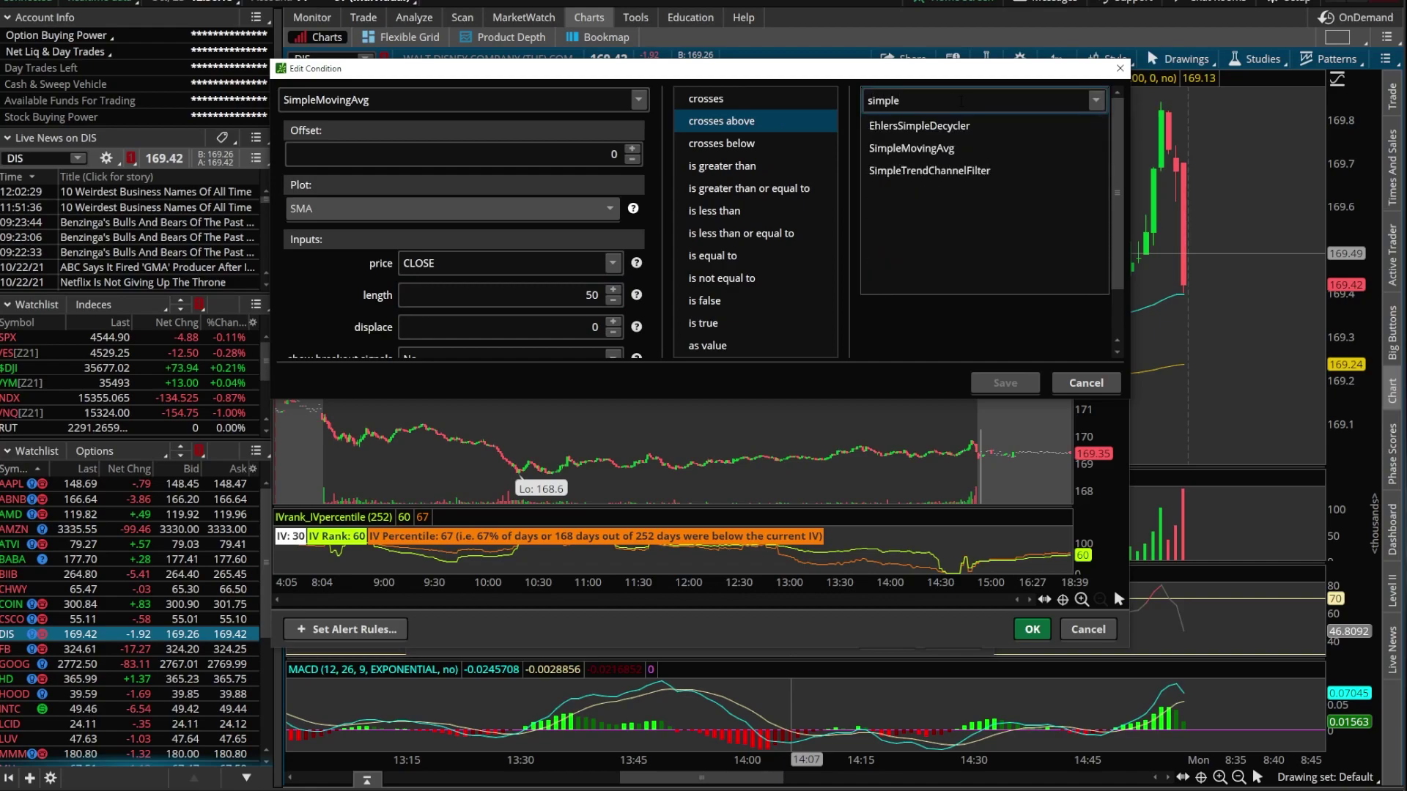
pyautogui.click(910, 148)
pyautogui.doubleClick(1052, 295)
pyautogui.write('9')
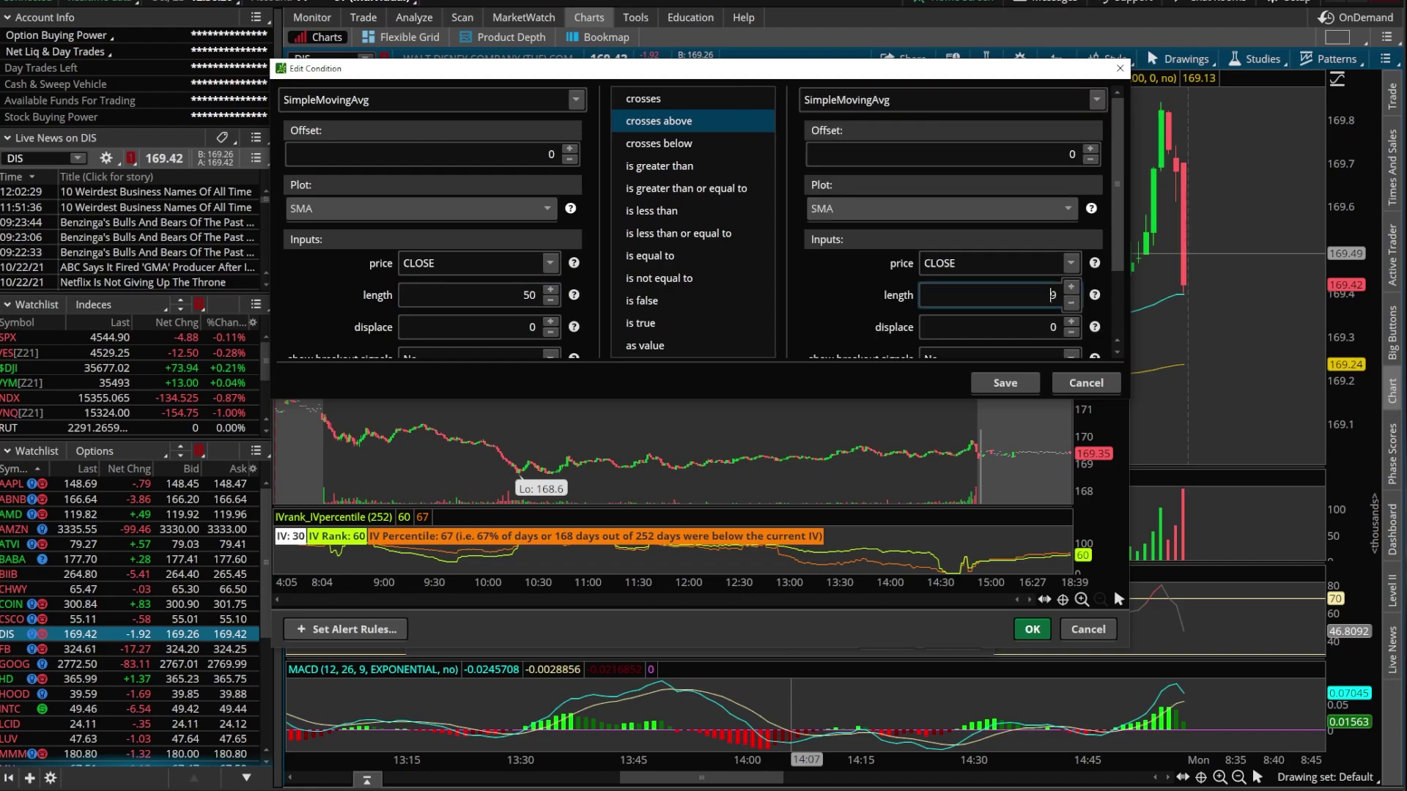
pyautogui.click(1005, 382)
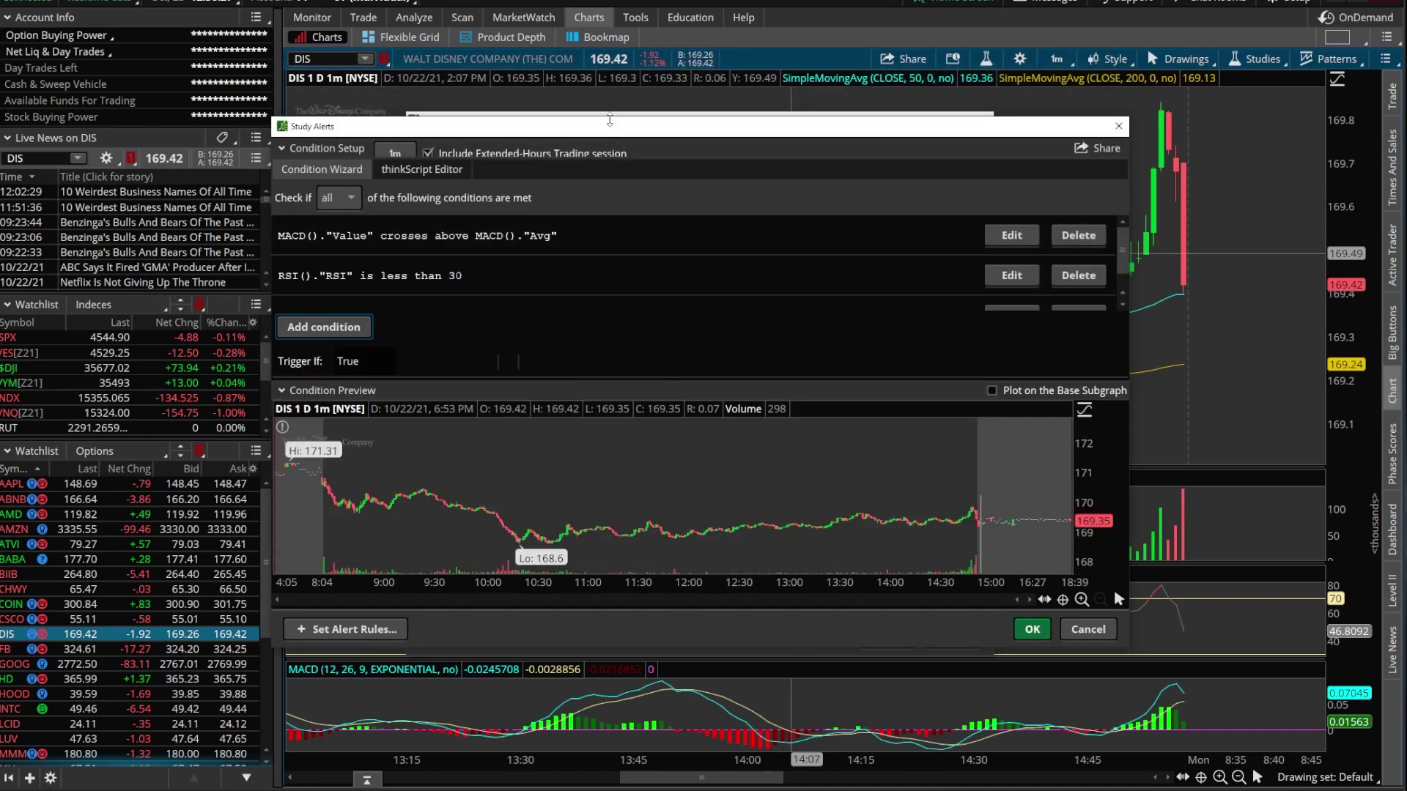
pyautogui.moveTo(610, 117); pyautogui.dragTo(610, 62)
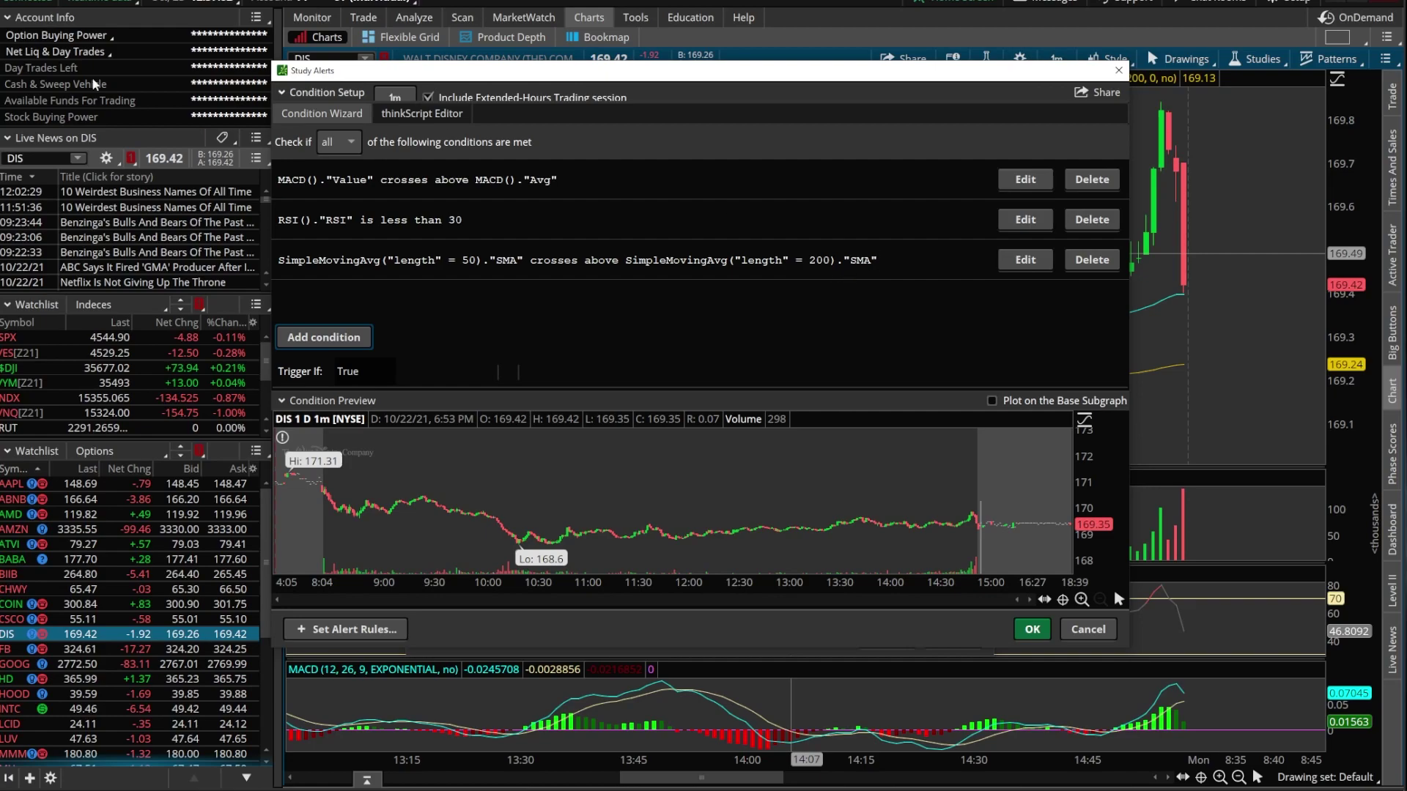
# Set the RSI less-than-30 condition to apply within 3 bars
pyautogui.click(1008, 227)
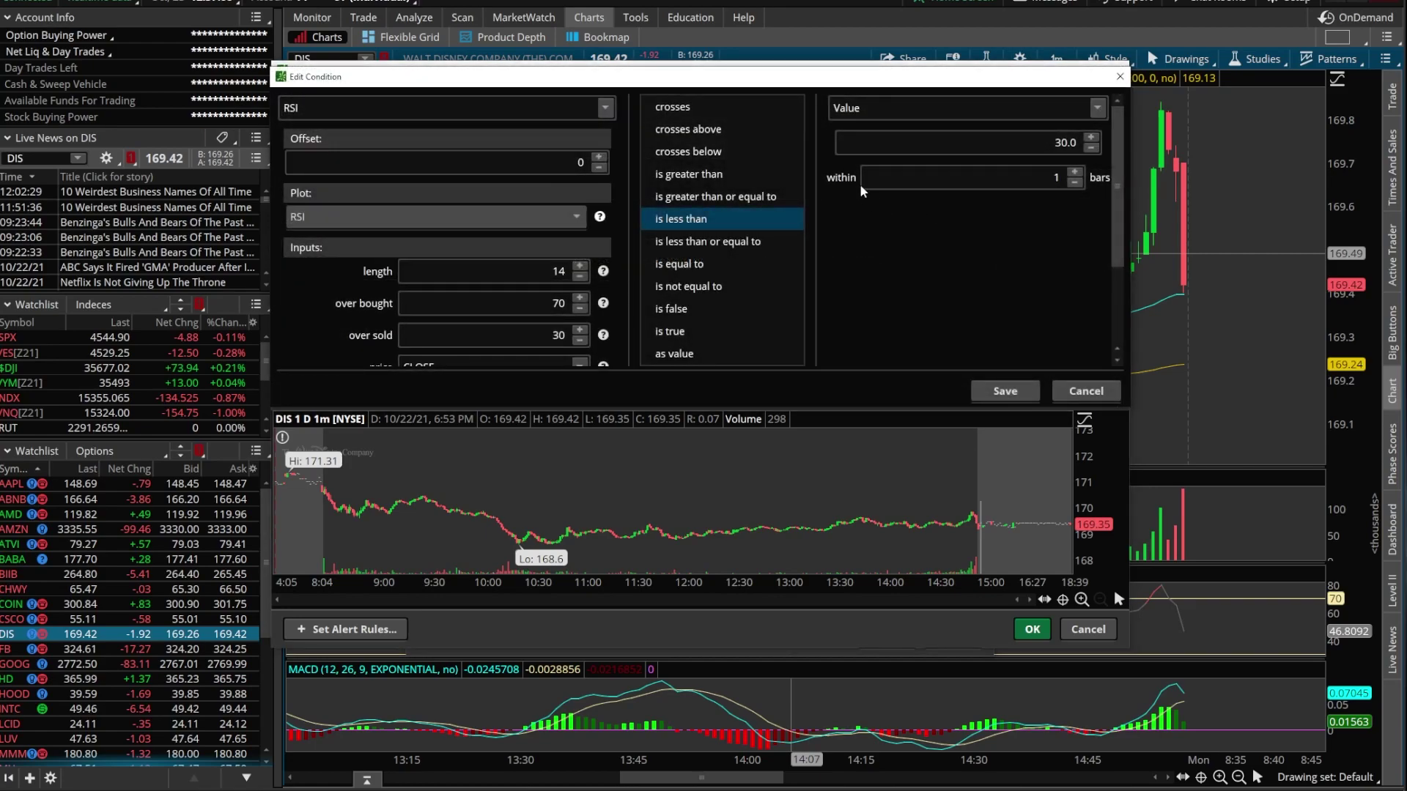
pyautogui.click(1055, 178)
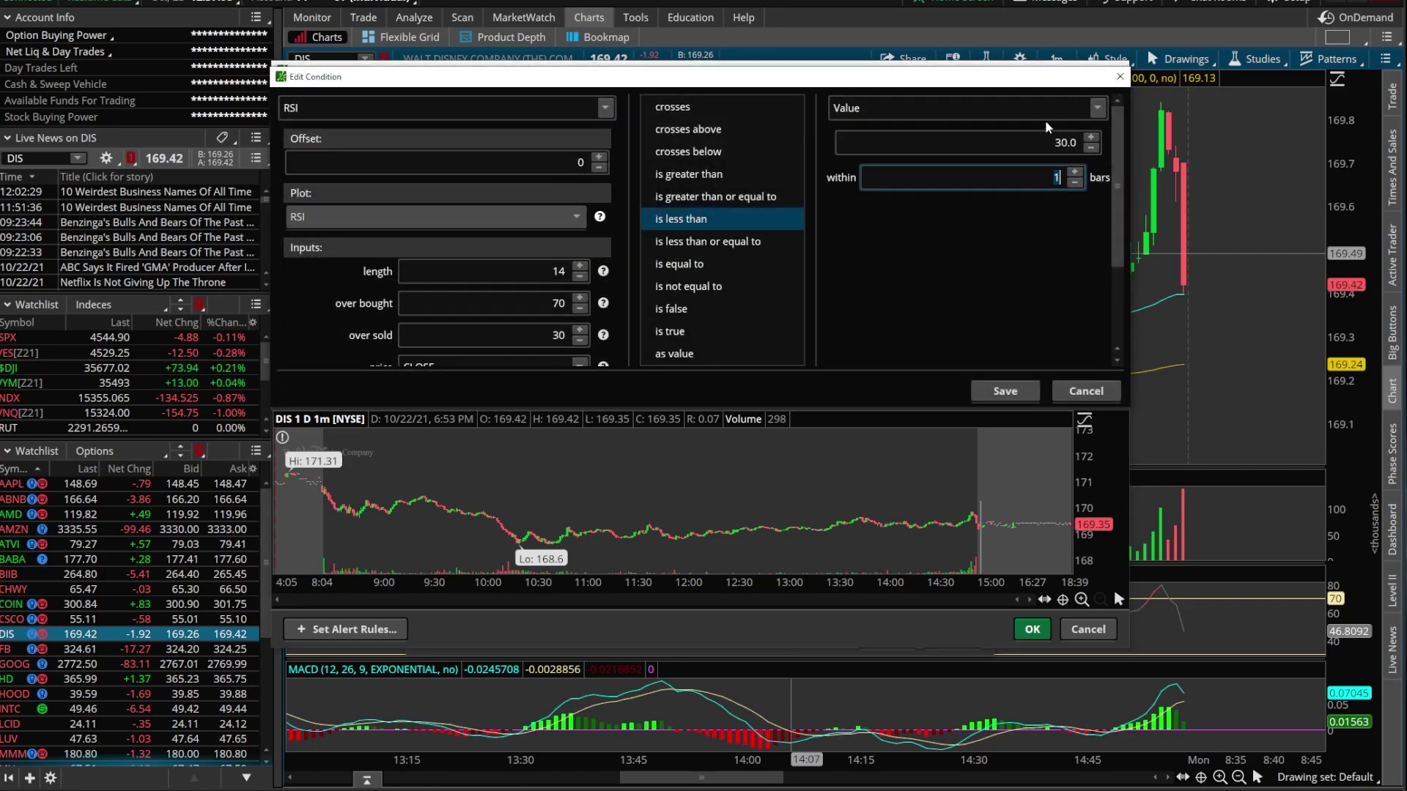
pyautogui.write('3')
pyautogui.press('Return')
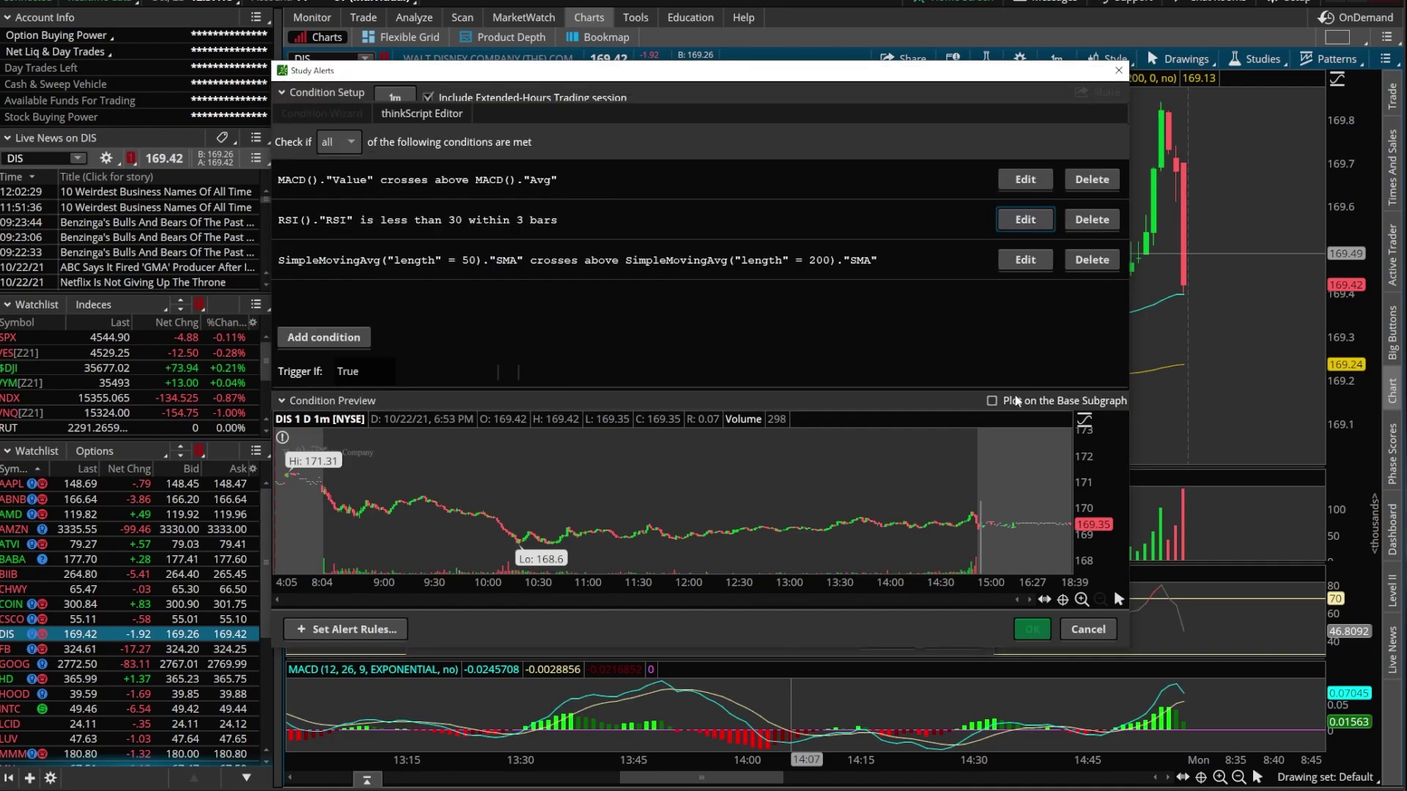
# Set the 50/200 SMA crossover condition to apply within 3 bars
pyautogui.click(1034, 261)
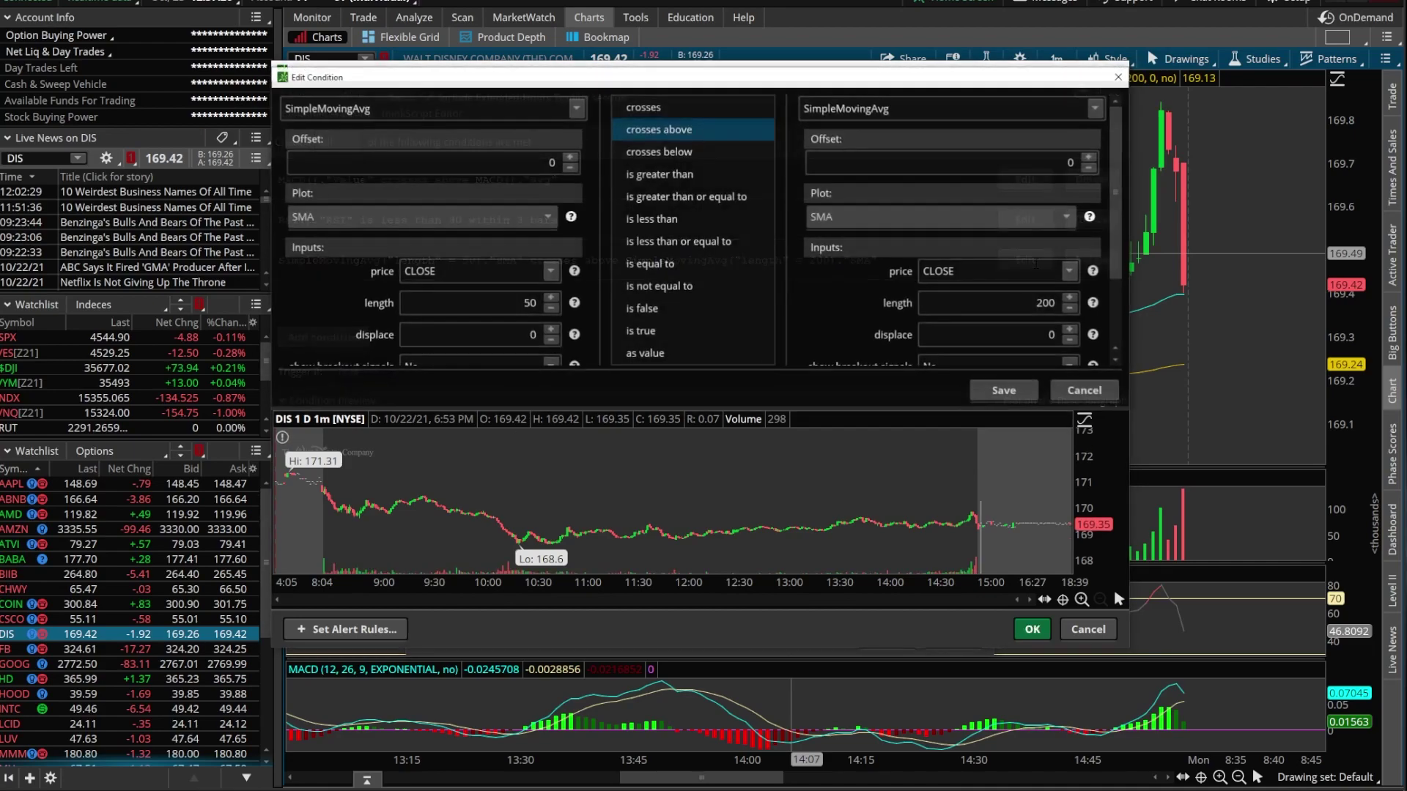
pyautogui.scroll(-3, 1010, 278)
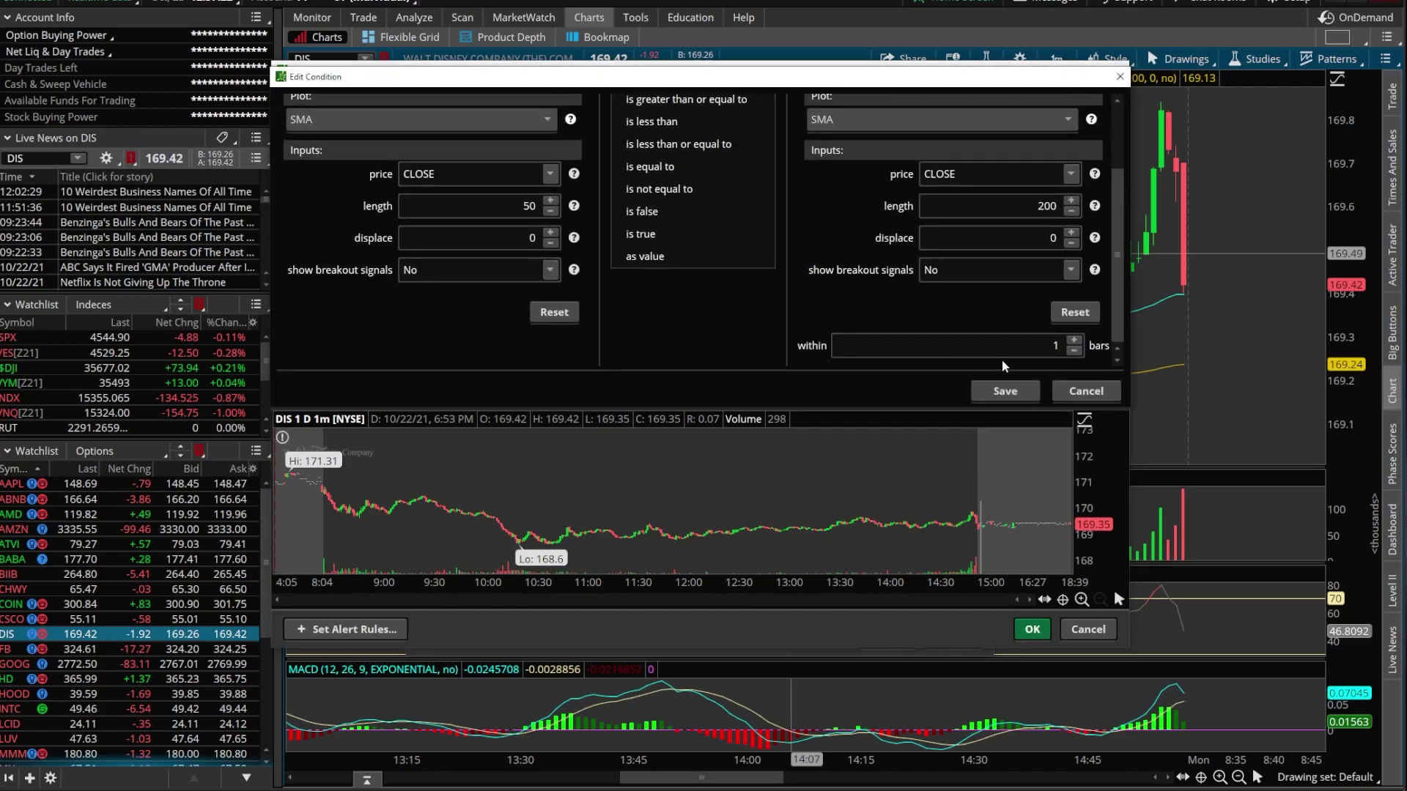
pyautogui.doubleClick(1074, 337)
pyautogui.click(1005, 391)
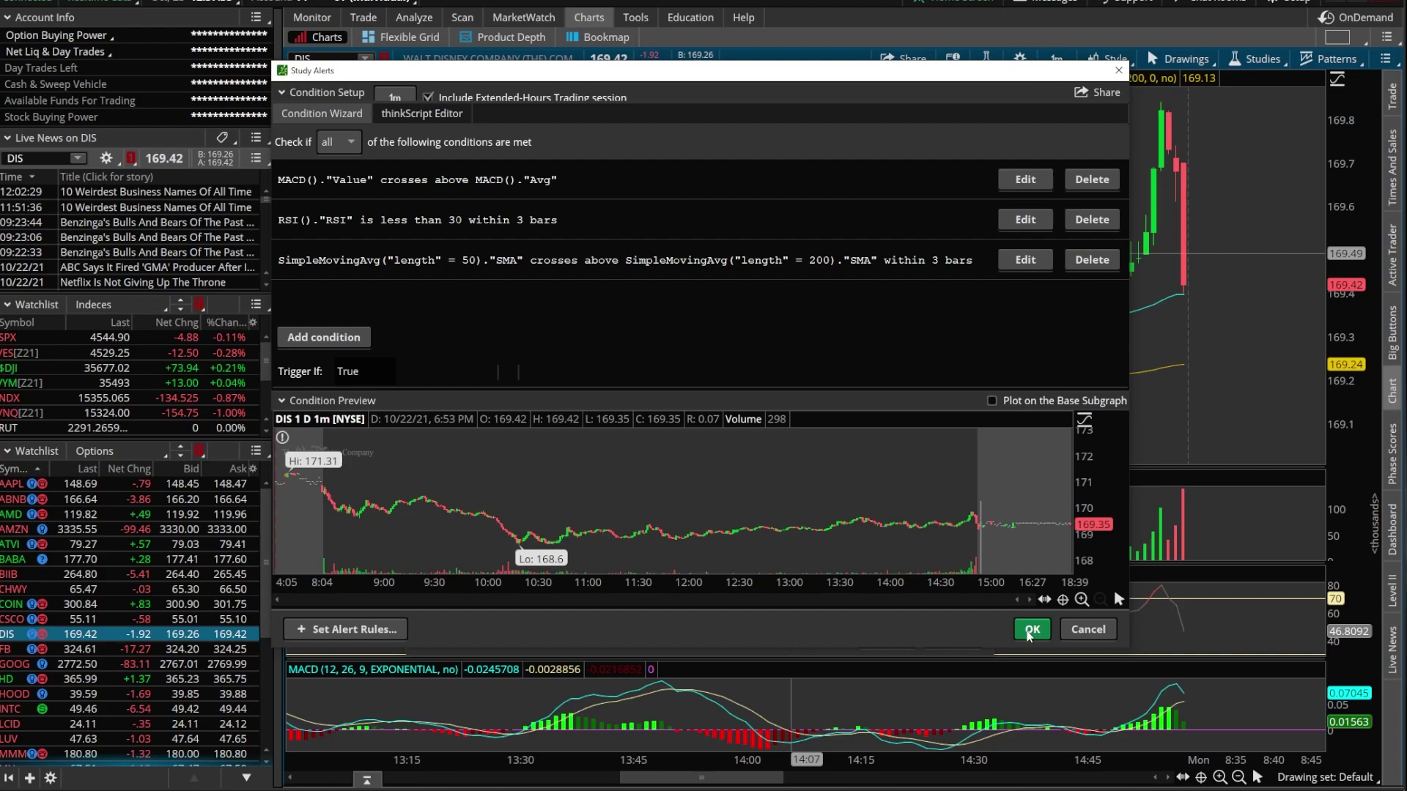
# Confirm the combined MACD, RSI and SMA conditions and create the DIS alert
pyautogui.click(1031, 630)
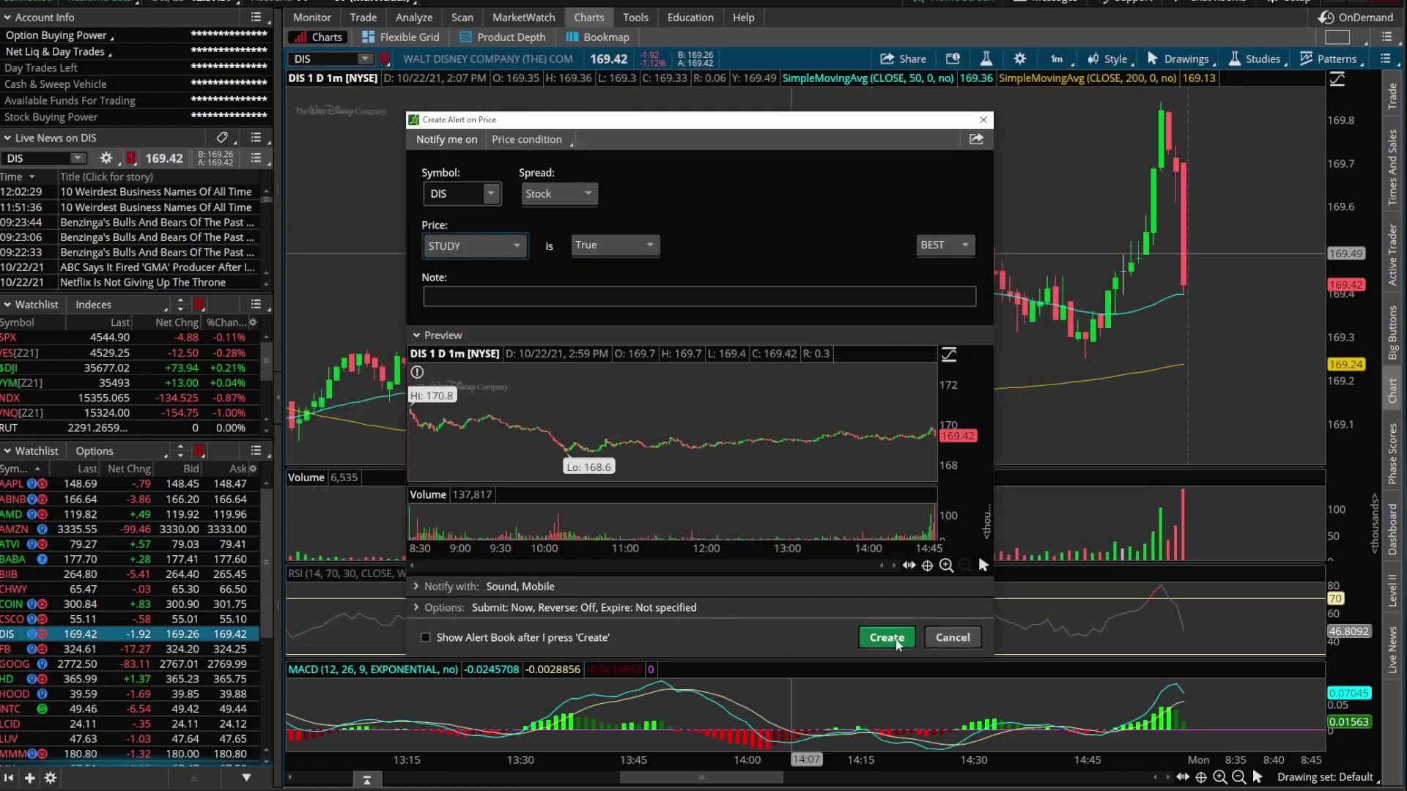
pyautogui.click(895, 642)
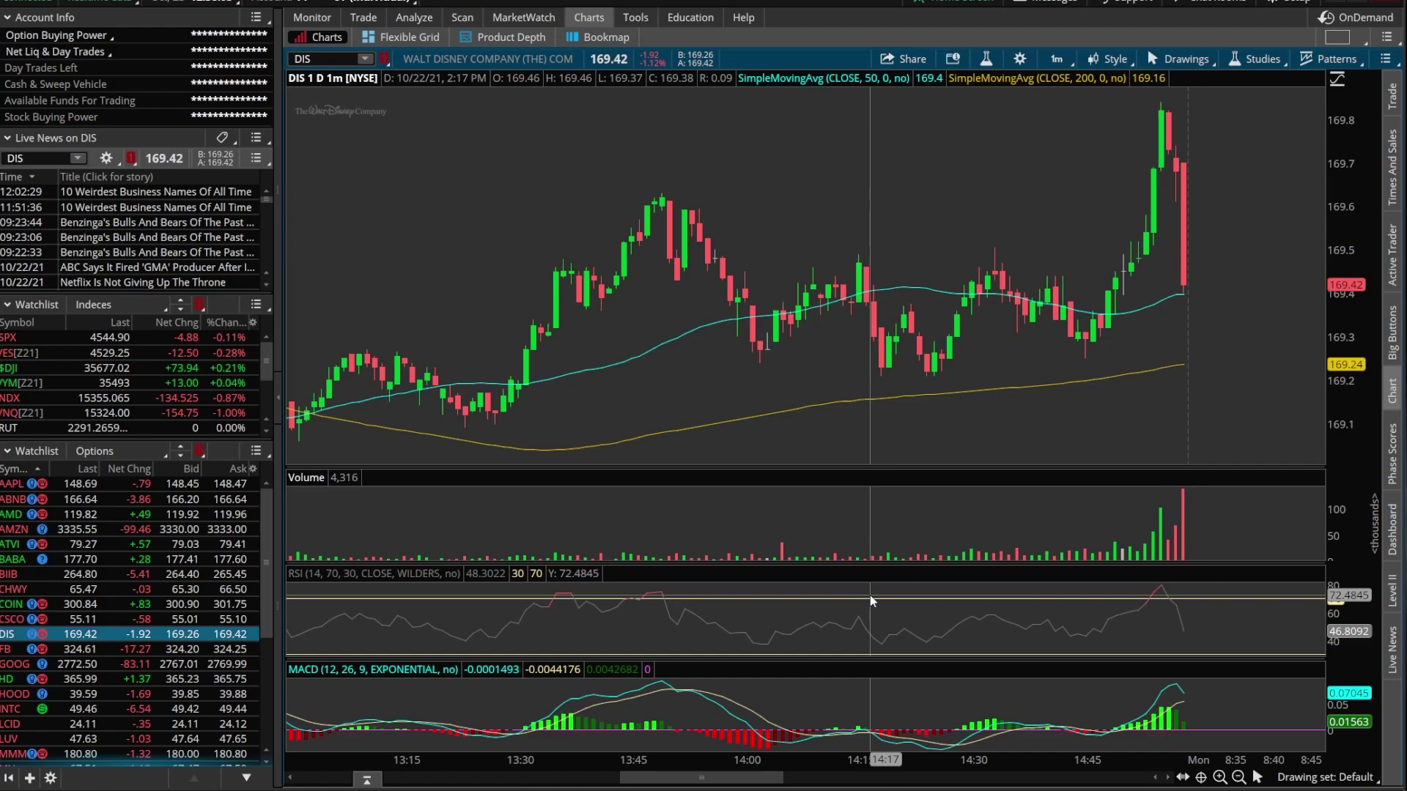
# Cancel the DIS RSI alert from the Alert Book on the Alerts page
pyautogui.click(538, 23)
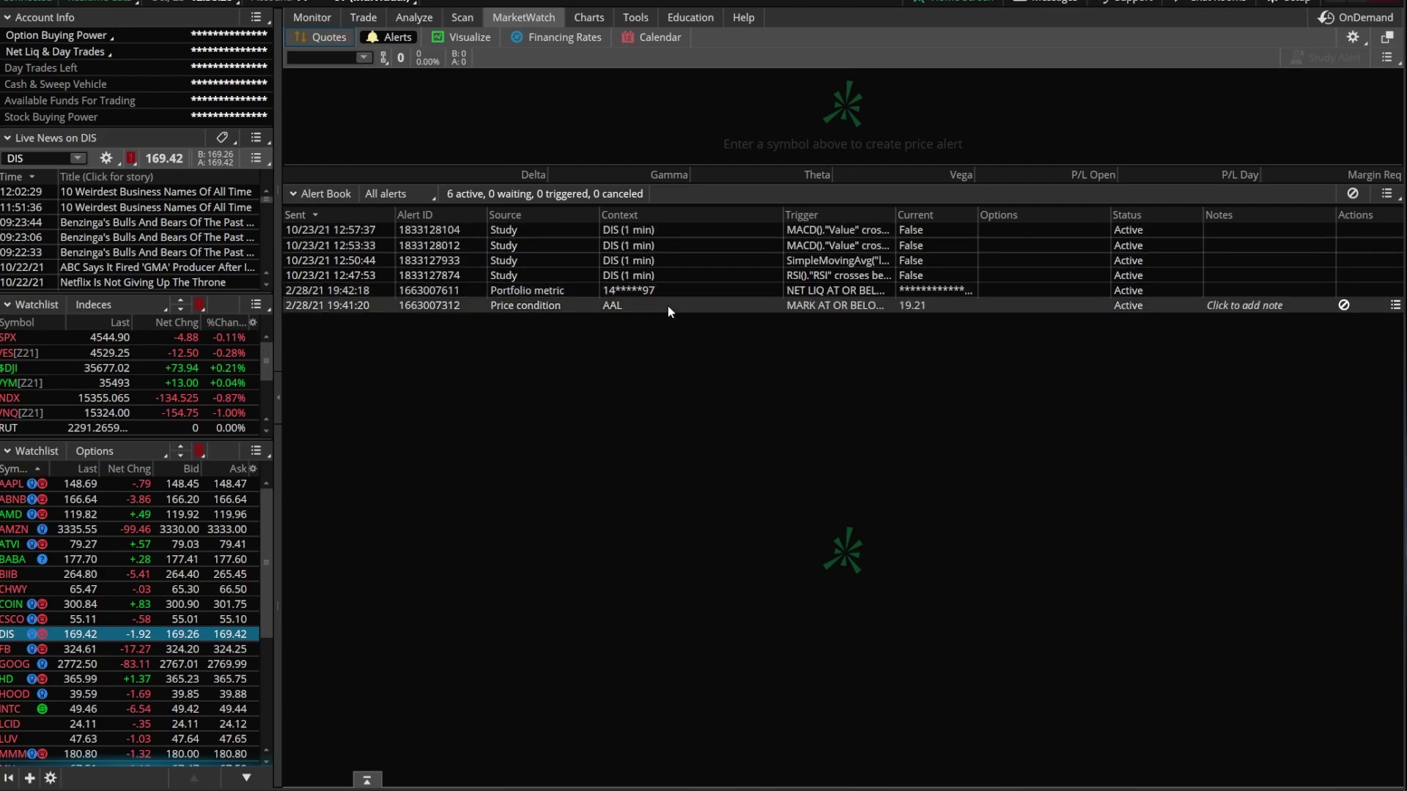
pyautogui.rightClick(625, 282)
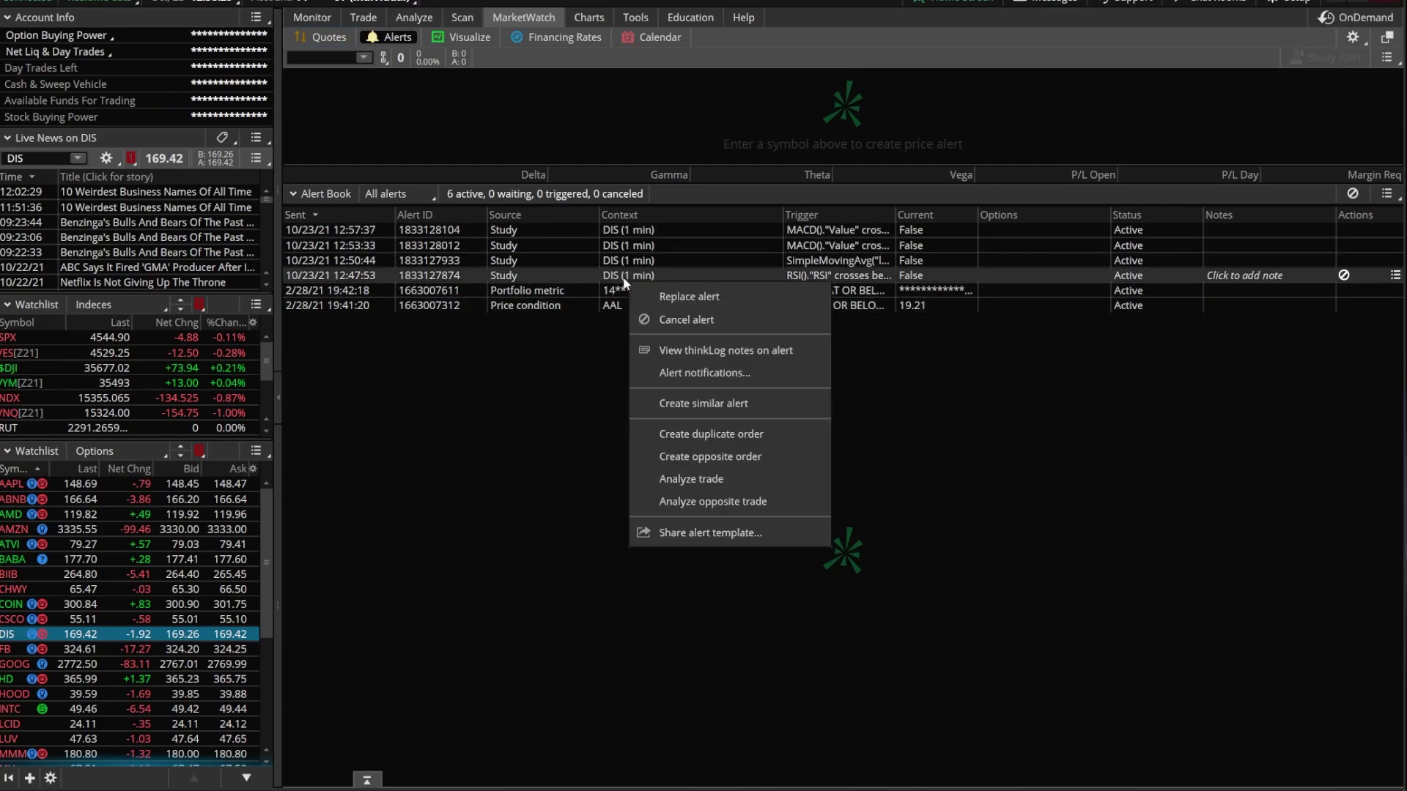
pyautogui.click(689, 320)
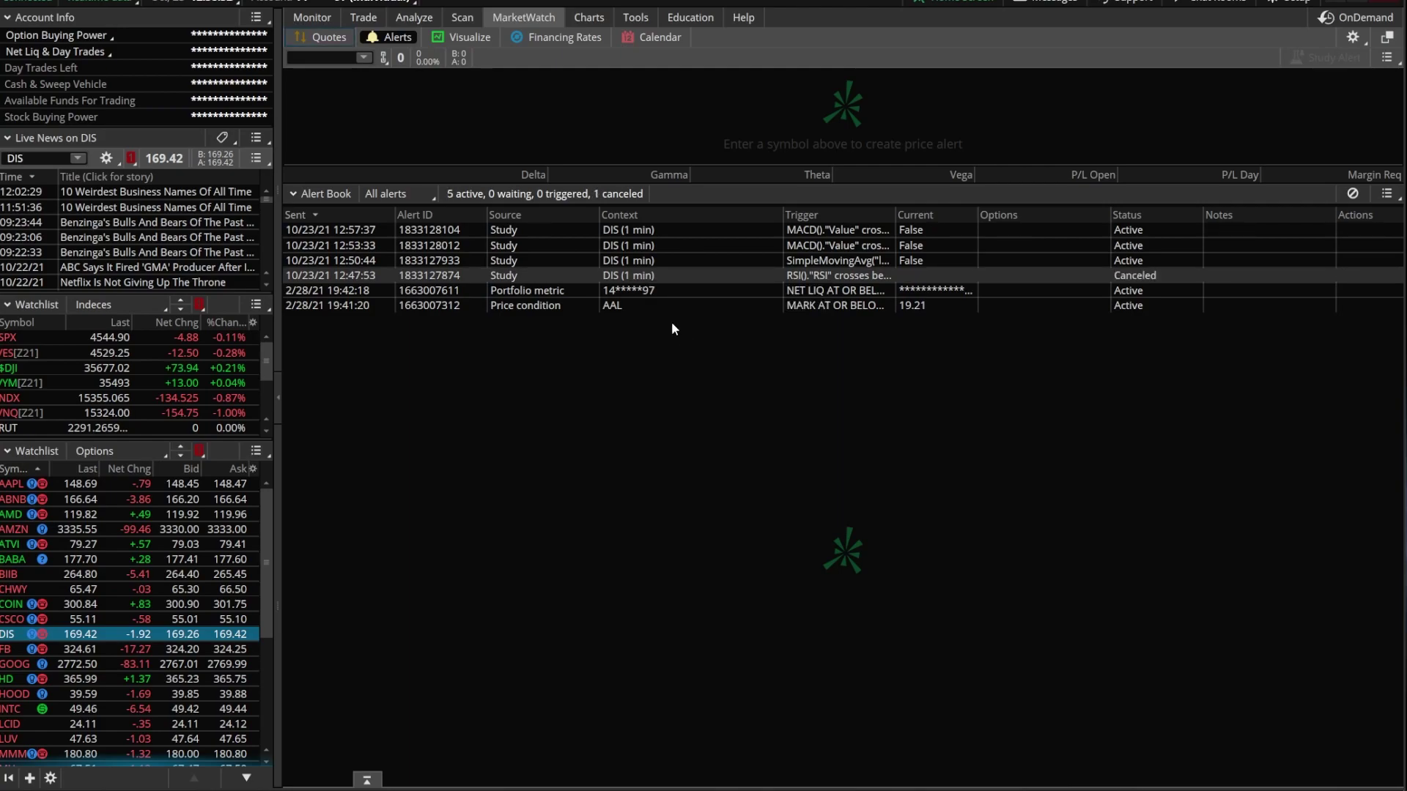